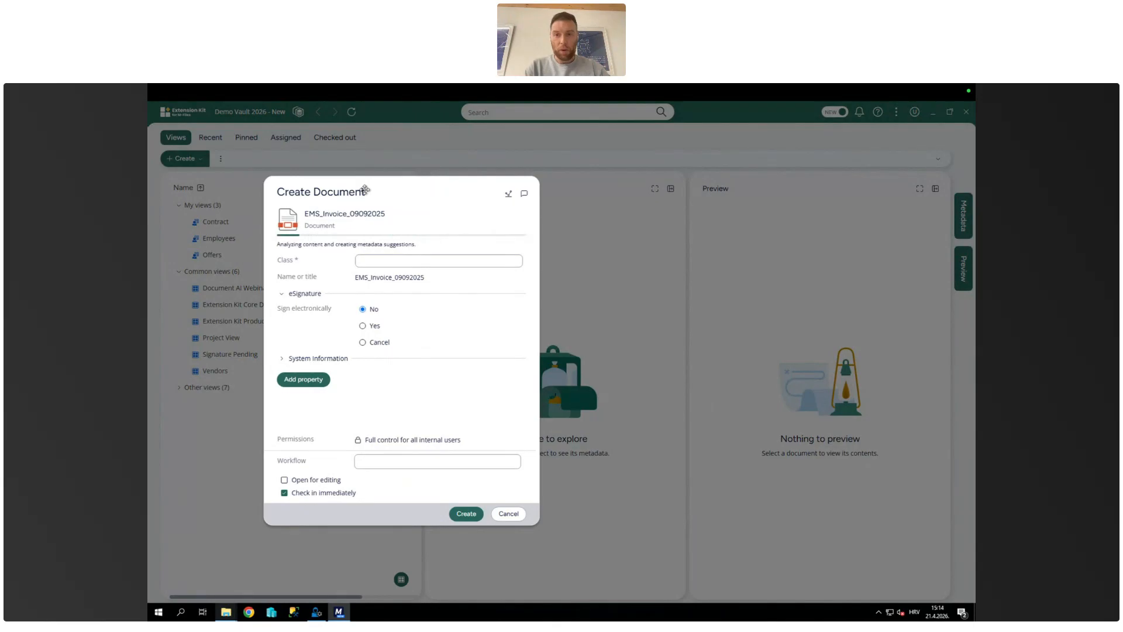
Step: Enlarge the document creation dialog and set the AP Invoice's name to "New document"
drag(361, 191, 376, 197)
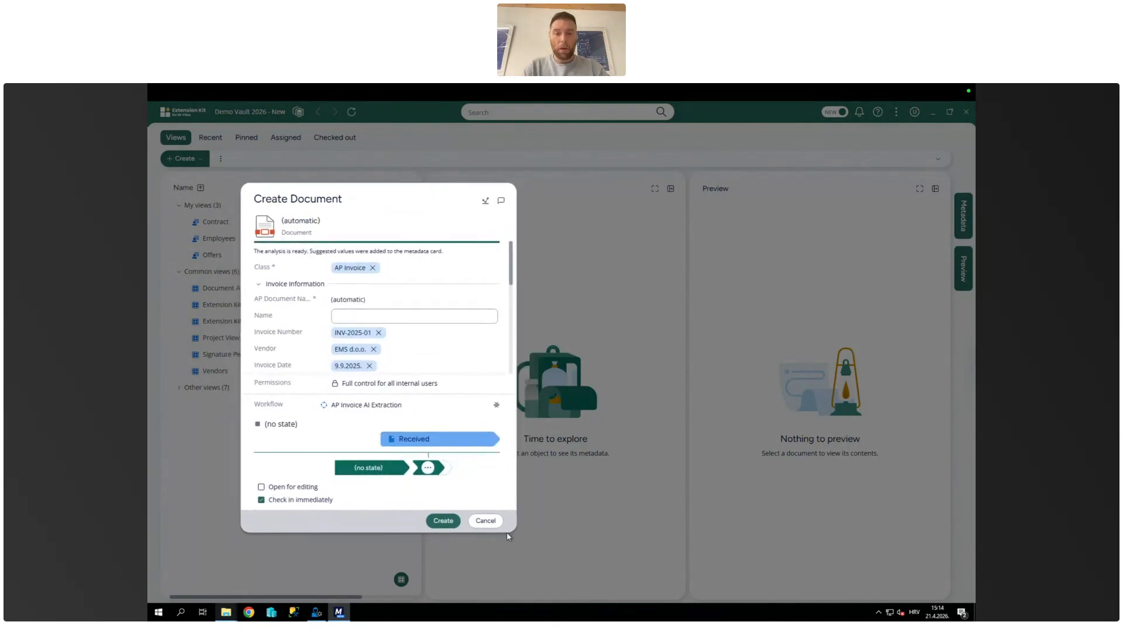
drag(518, 540, 544, 568)
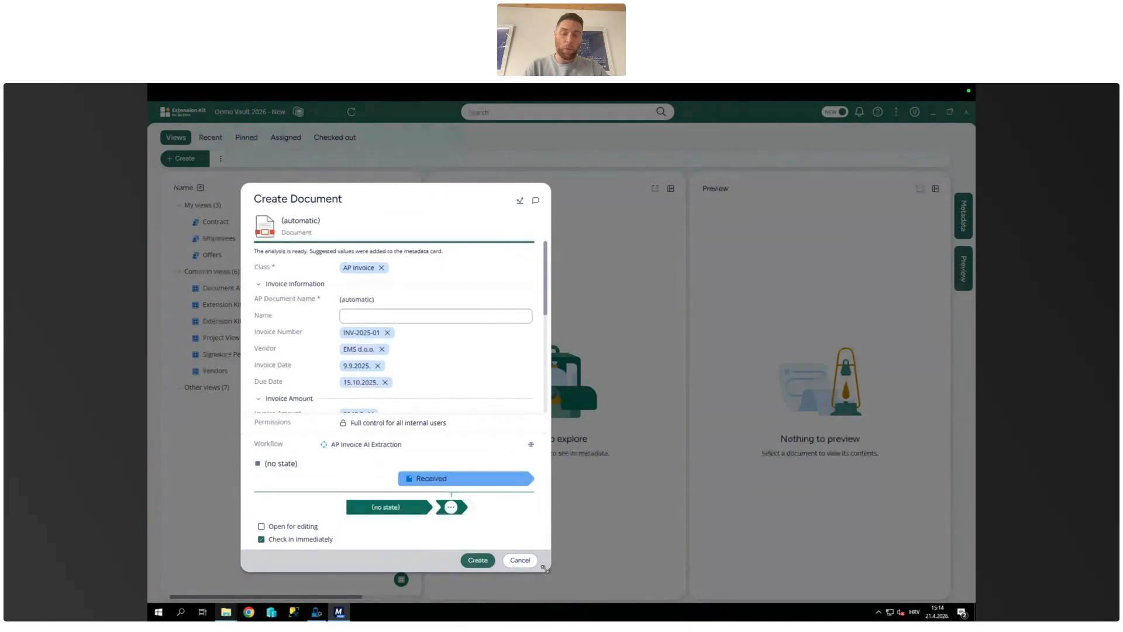
click(369, 317)
text(New document)
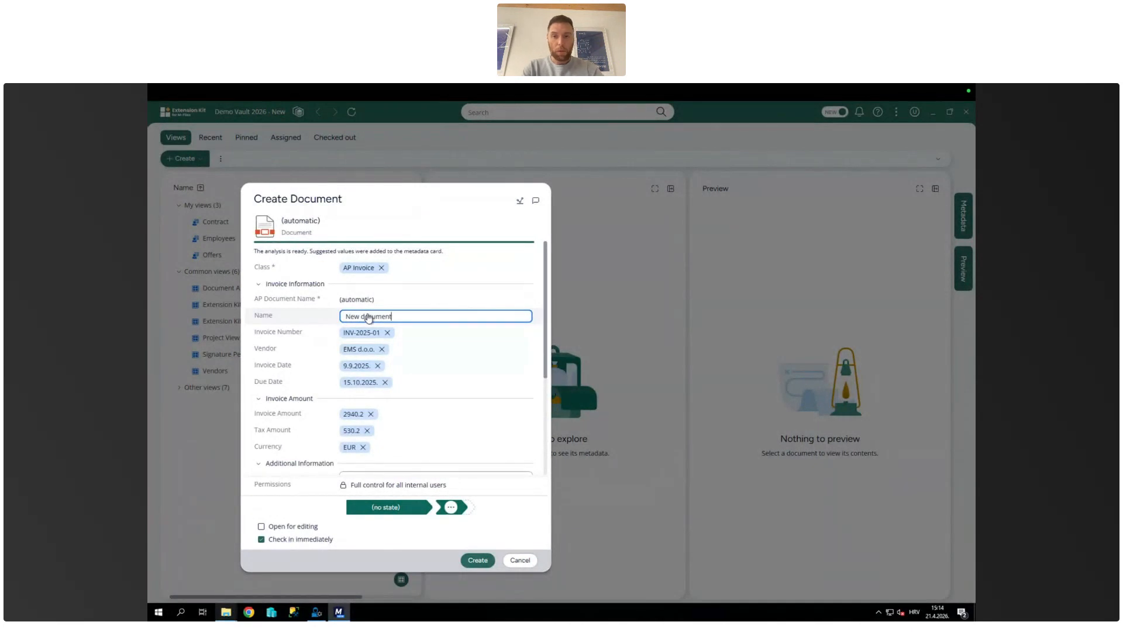
Step: Check the suggested invoice metadata, create the document with it, and review the resulting metadata card
scroll(489, 368, down, 3)
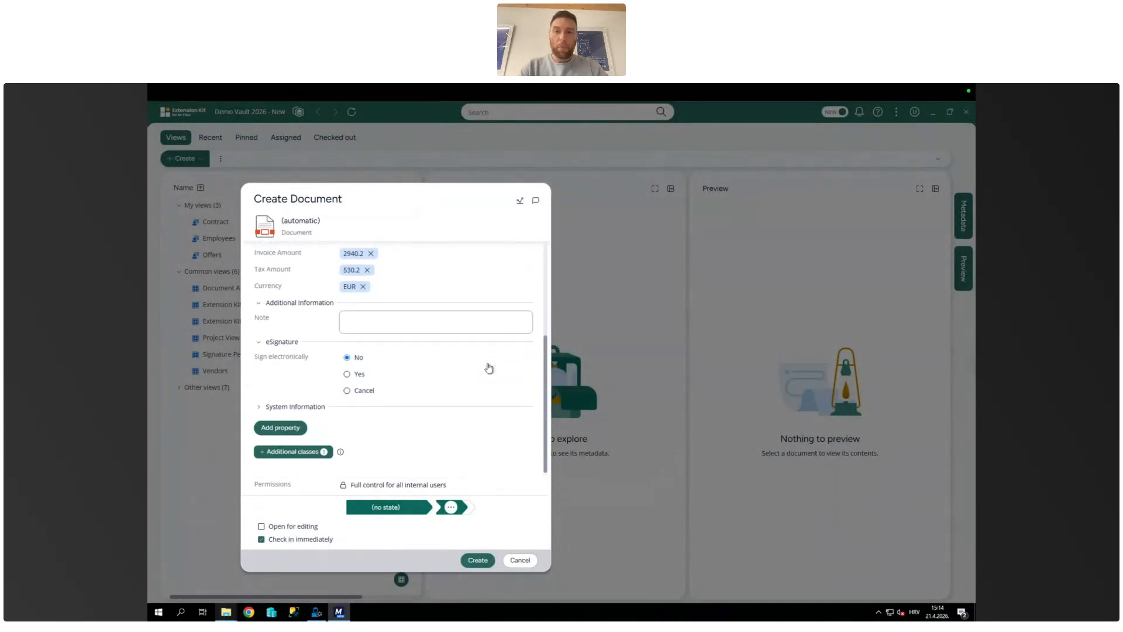
scroll(489, 368, up, 3)
scroll(489, 368, down, 3)
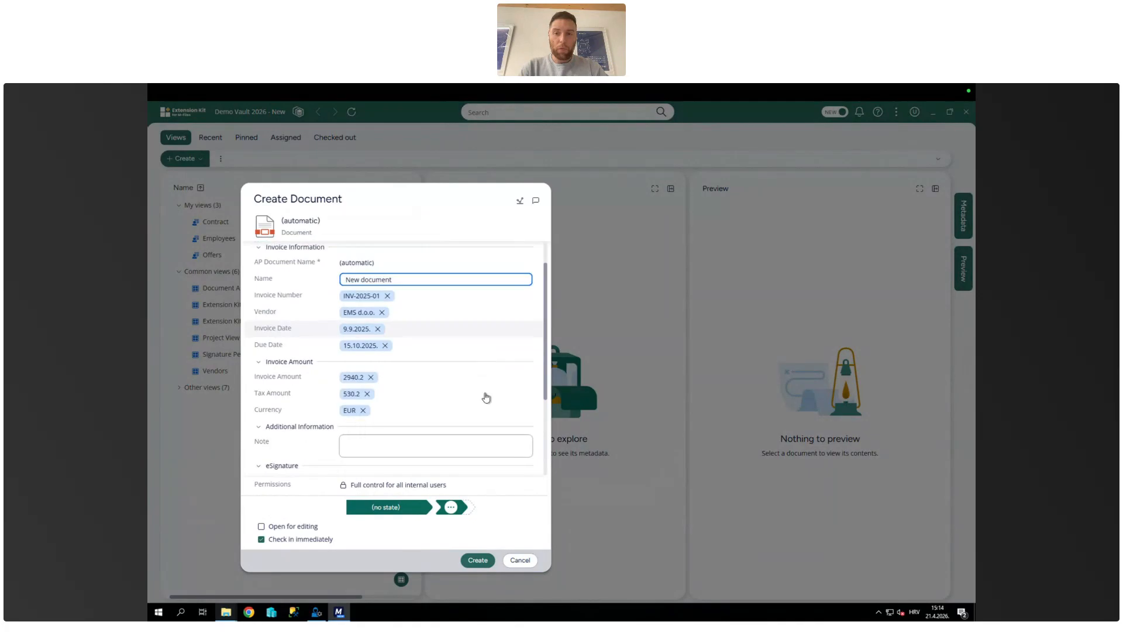
click(480, 560)
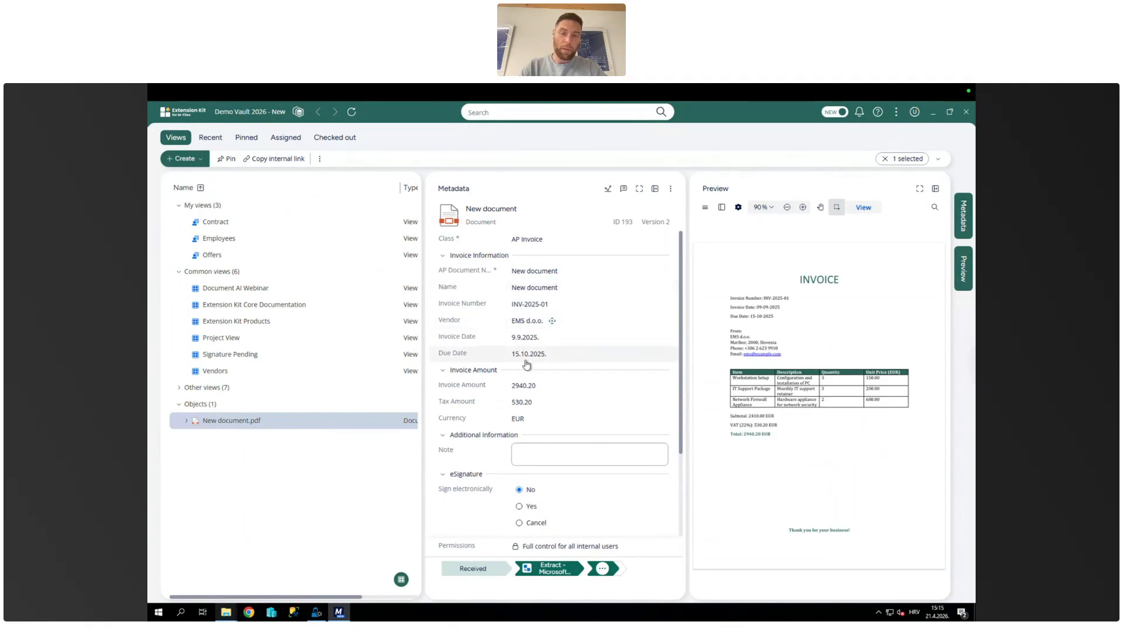
scroll(526, 364, down, 1)
scroll(526, 364, up, 1)
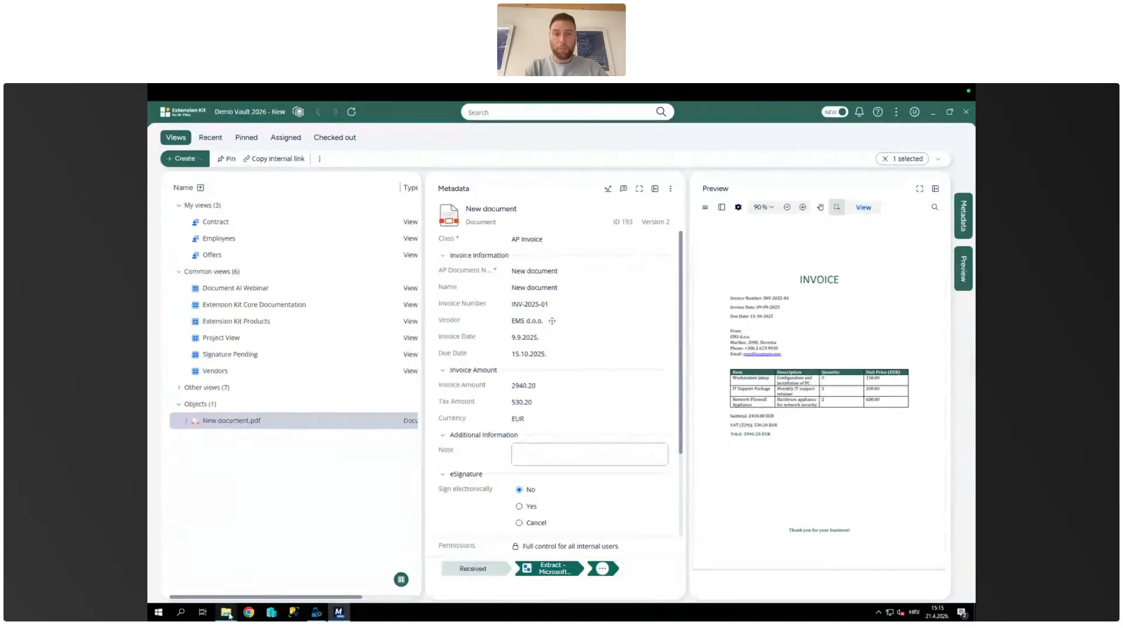
Step: Open the vault's File Sources in M-Files Admin and bring up the Data Classification and Extraction folder in File Explorer
mouse_move(229, 616)
click(297, 563)
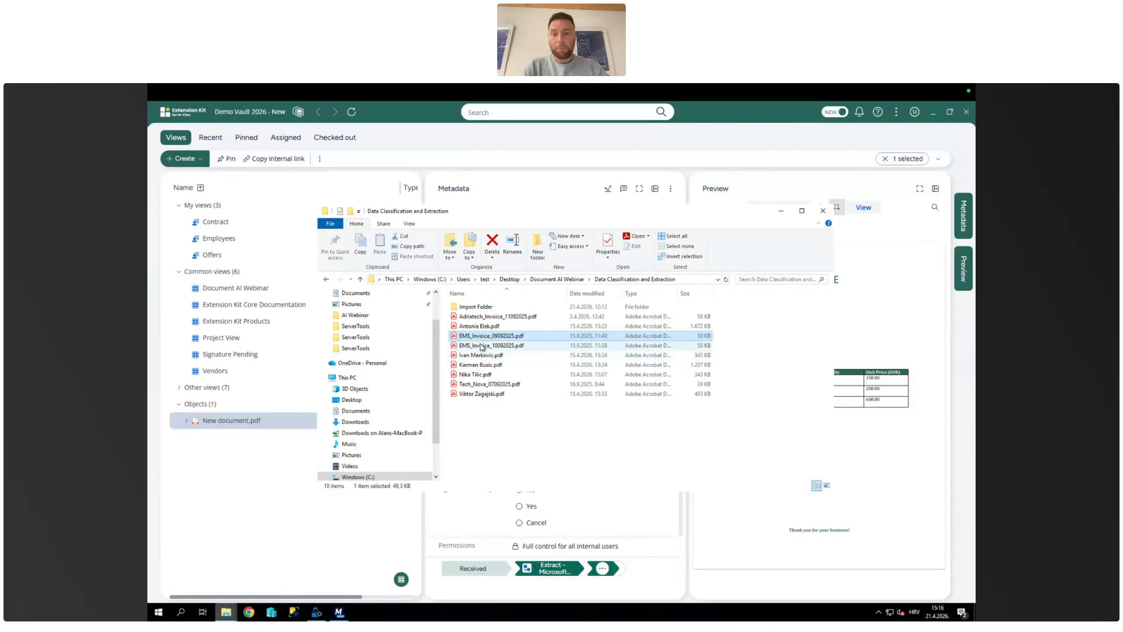
click(316, 612)
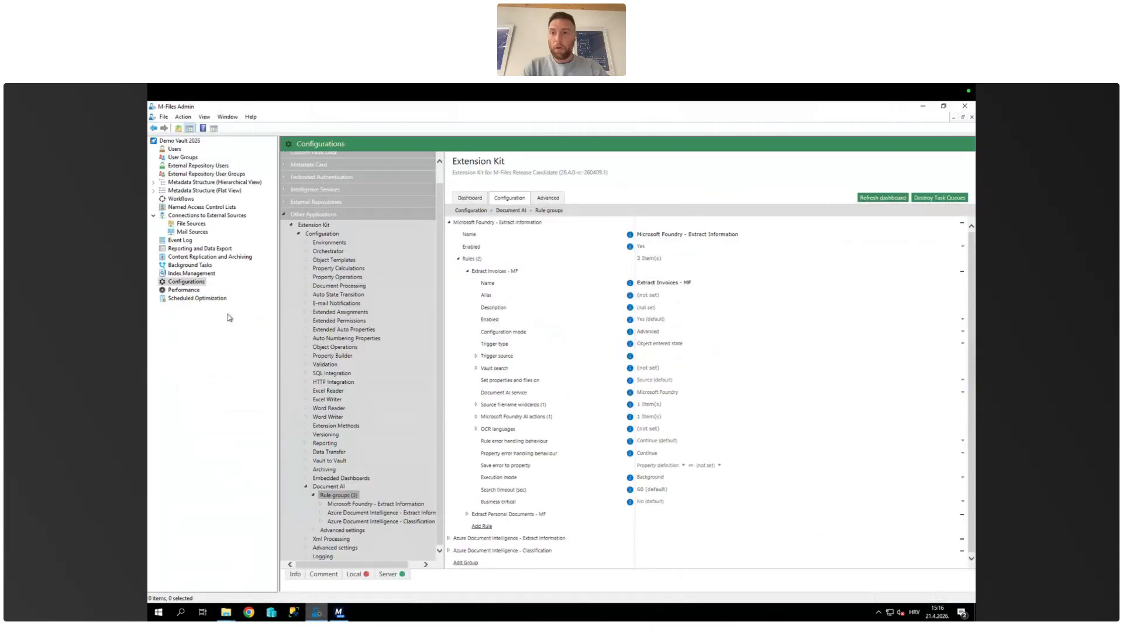
click(191, 223)
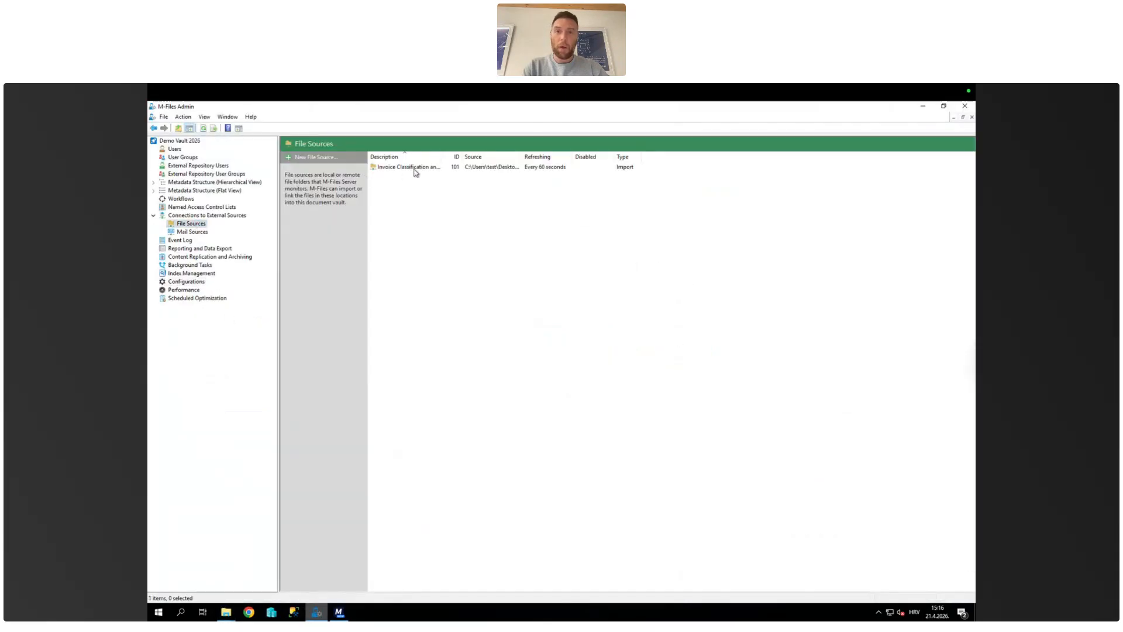
click(228, 614)
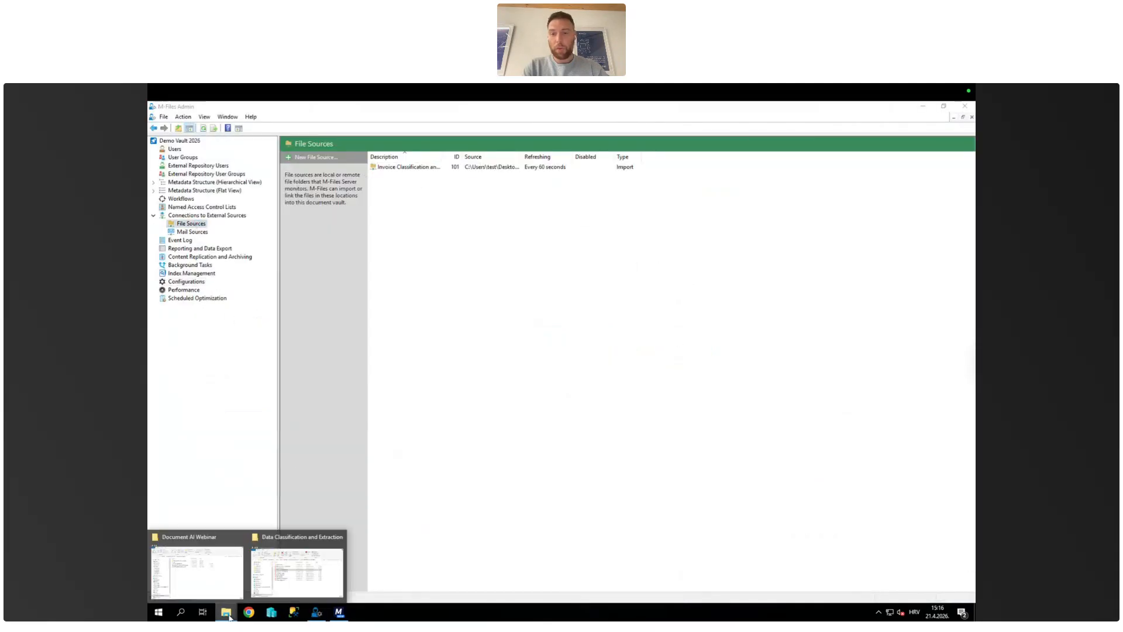
click(303, 576)
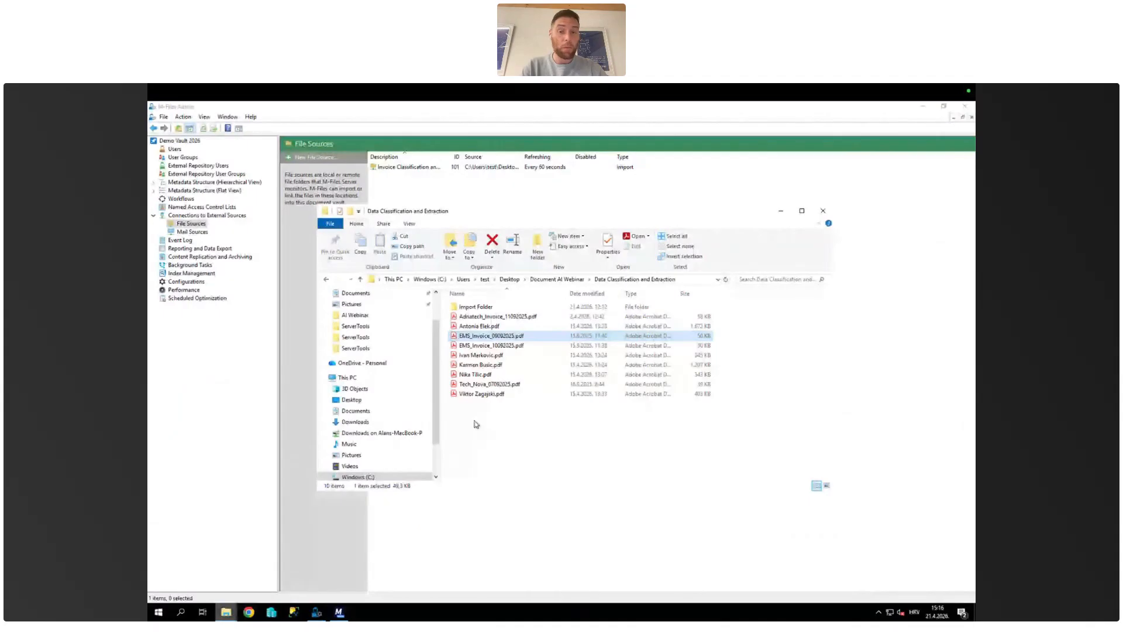
Step: Inspect the general and metadata settings of the Invoice Classification and Data Extraction file source, and close them without changes
click(422, 167)
double_click(421, 168)
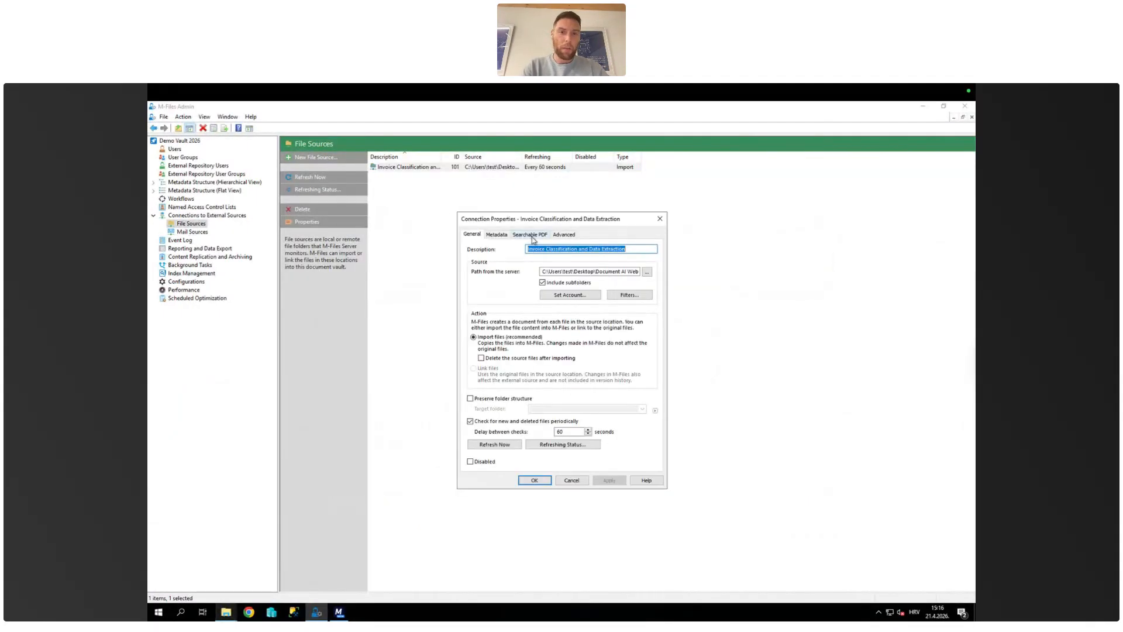
click(496, 234)
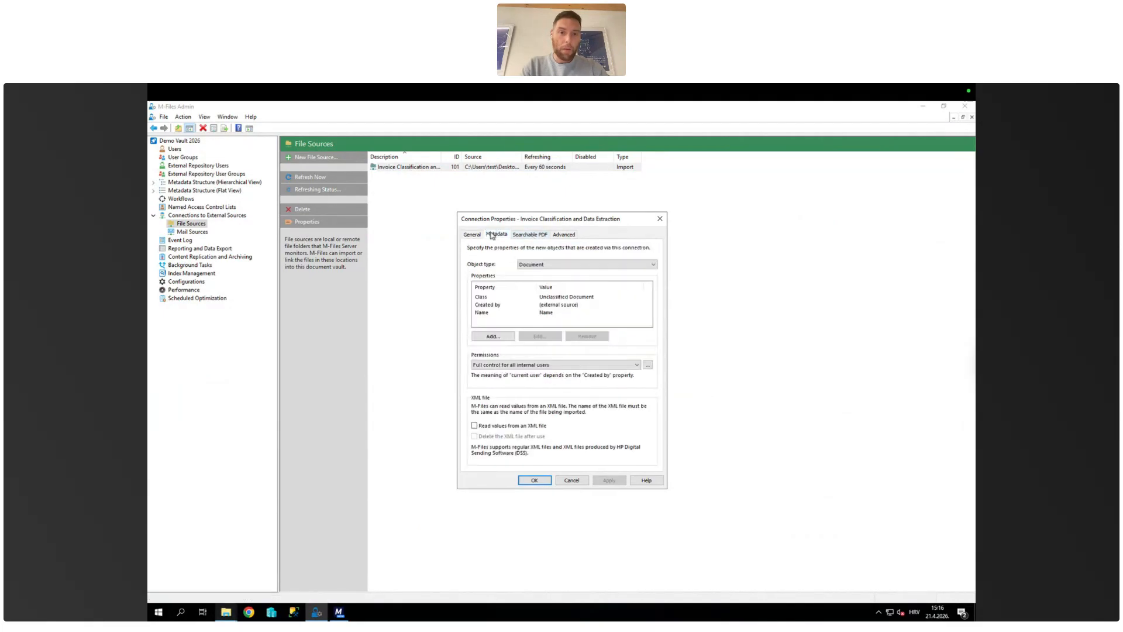
click(572, 481)
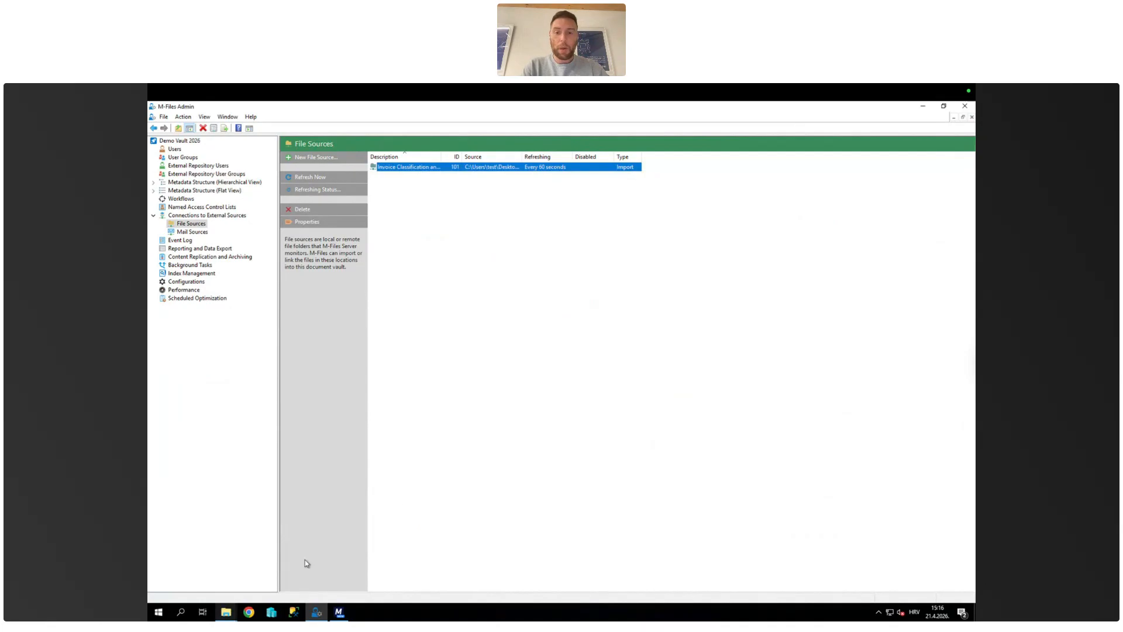
Step: Put EMS_Invoice_09092025.pdf and the person-named PDF just below EMS_Invoice_10092025.pdf into Import Folder within Data Classification and Extraction, and open that folder
mouse_move(339, 614)
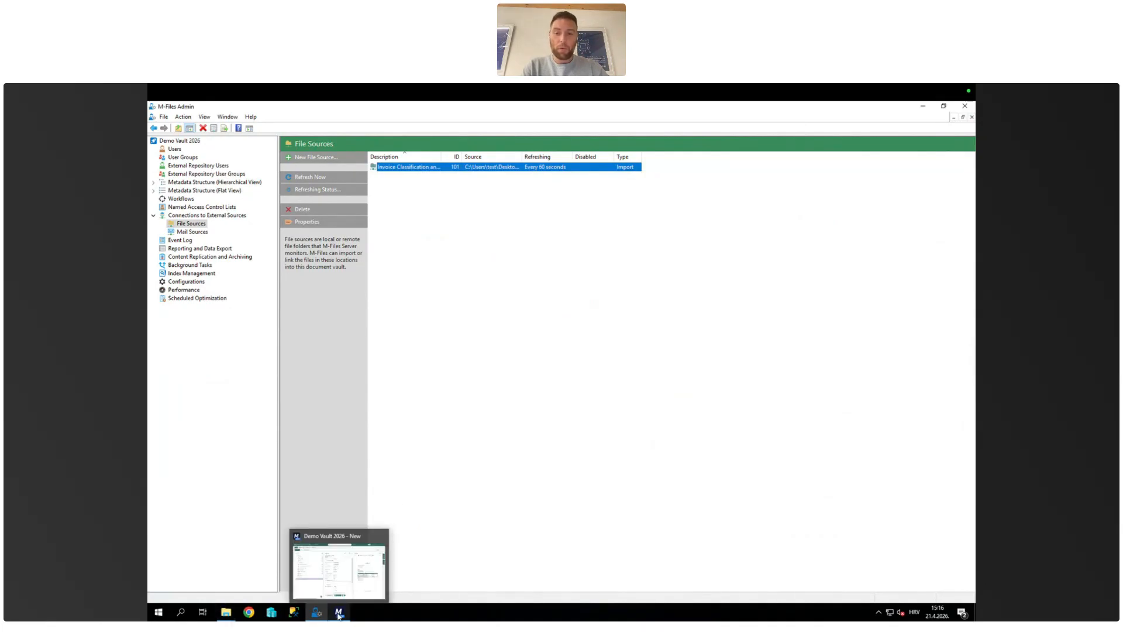
mouse_move(347, 577)
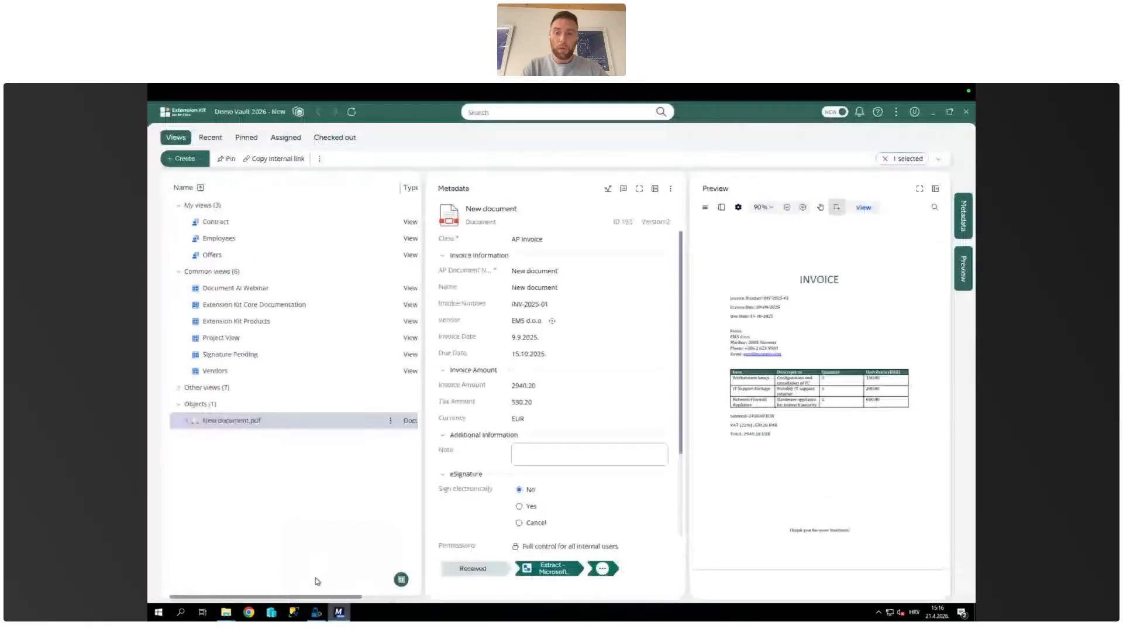
mouse_move(225, 612)
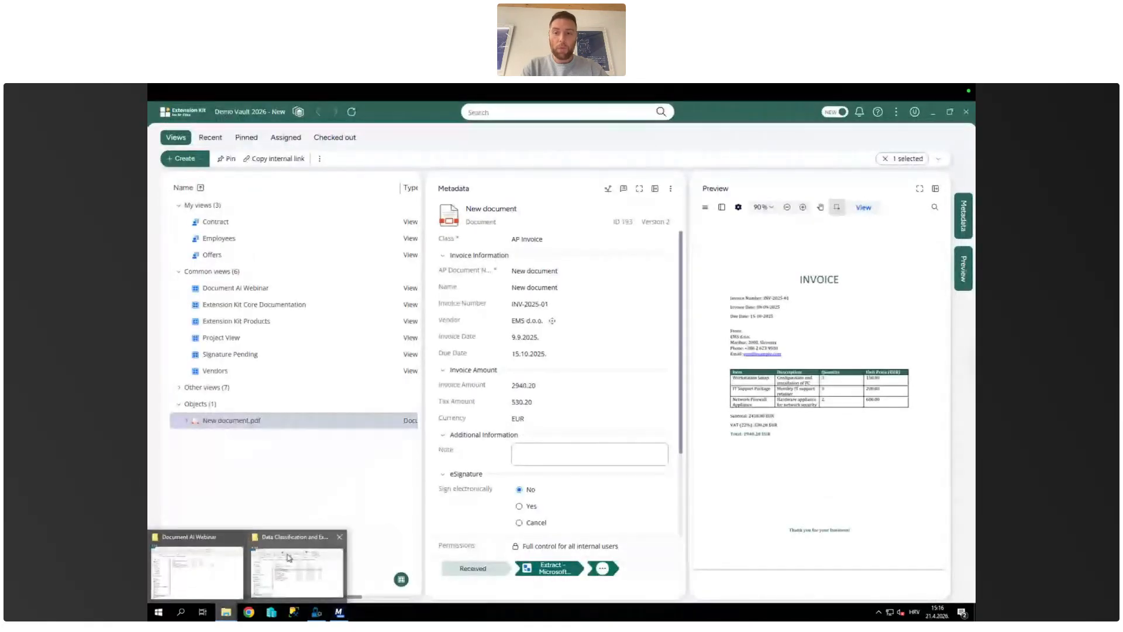
click(227, 564)
click(225, 612)
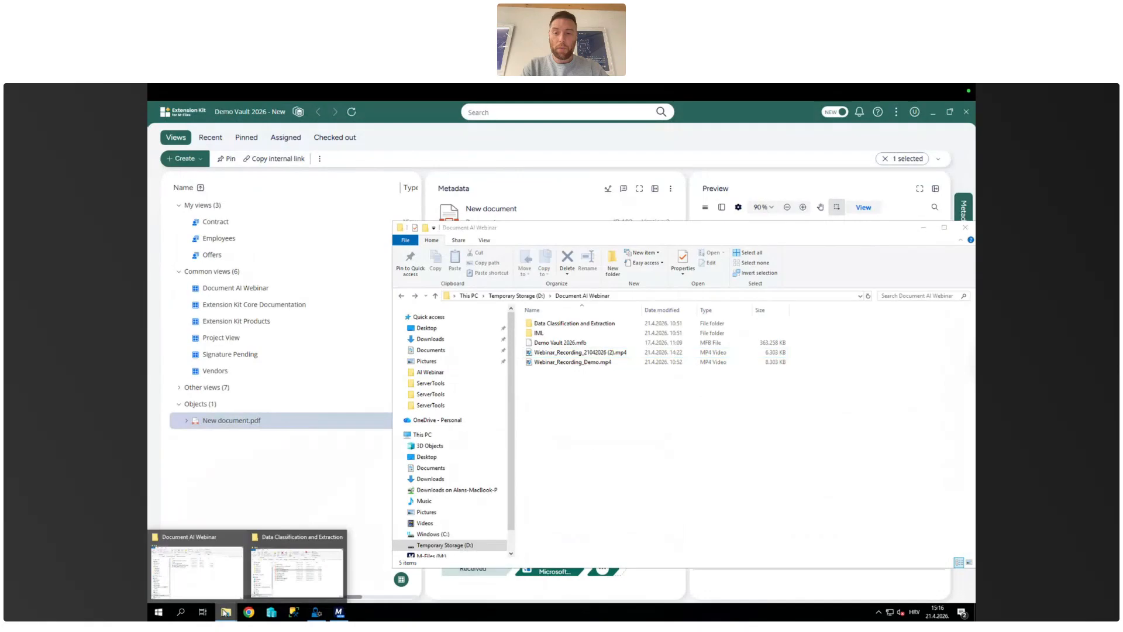
click(297, 565)
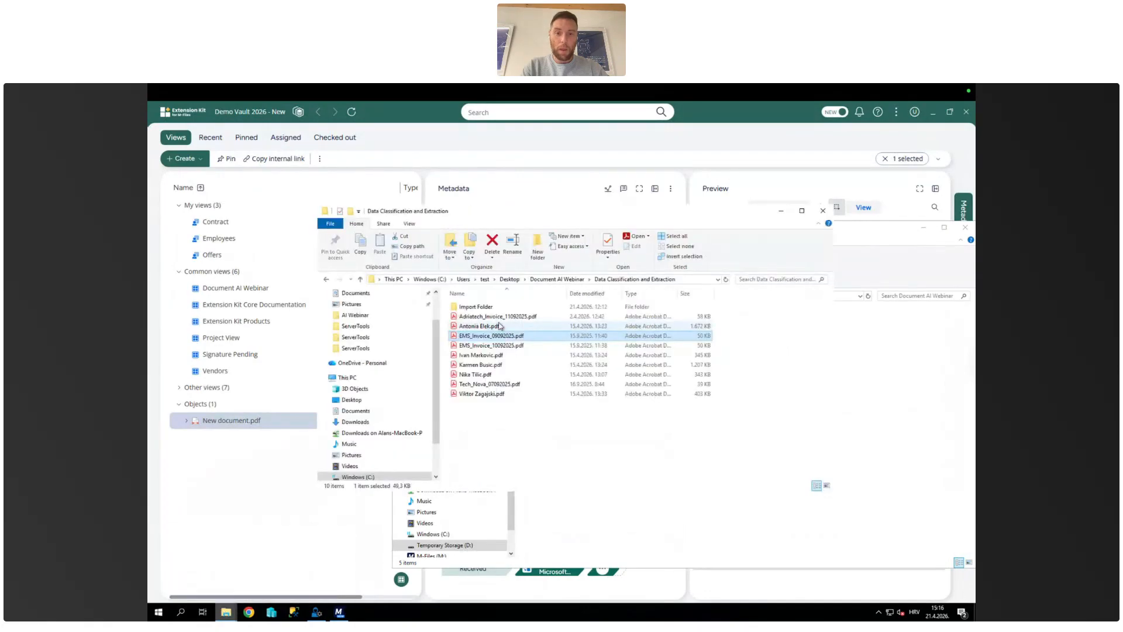
shift+click(475, 355)
click(489, 339)
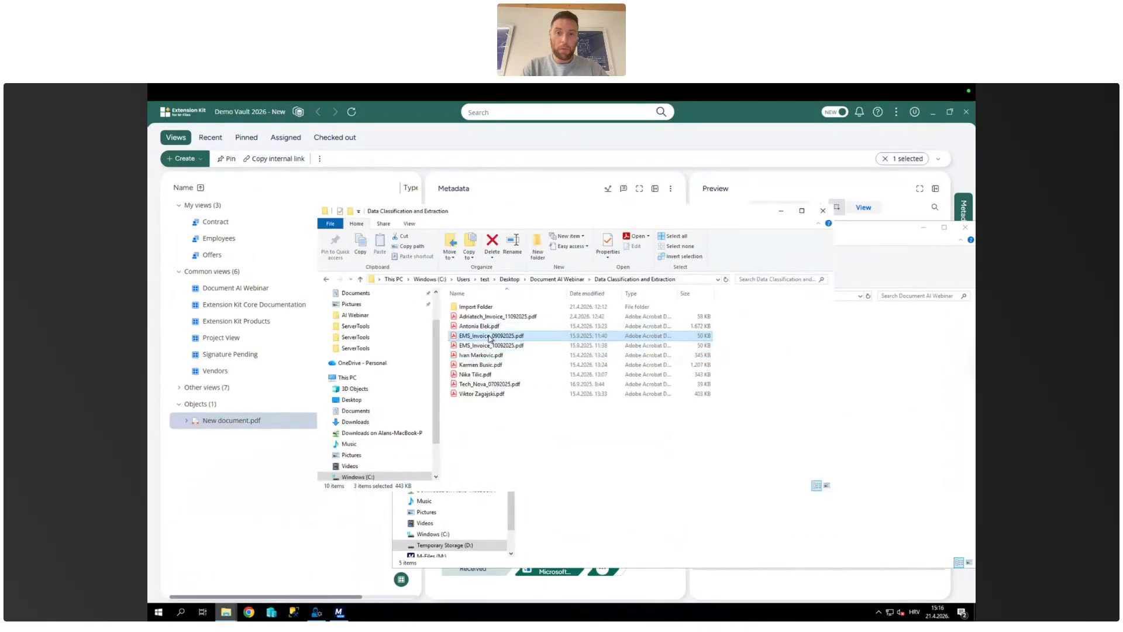
ctrl+click(483, 356)
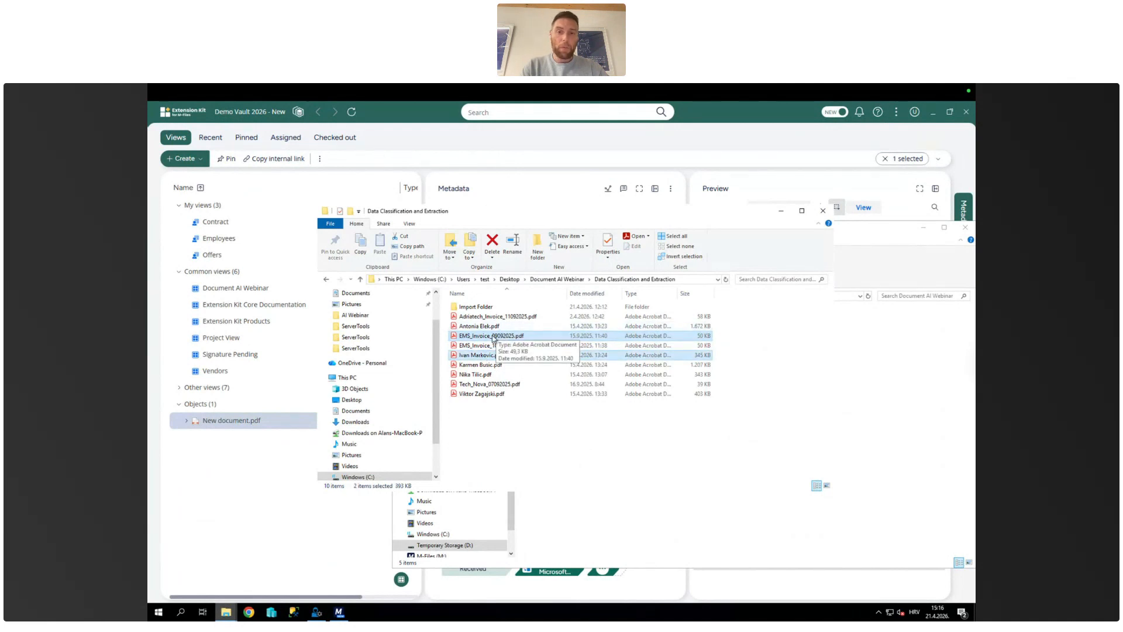
drag(479, 356, 482, 308)
double_click(483, 307)
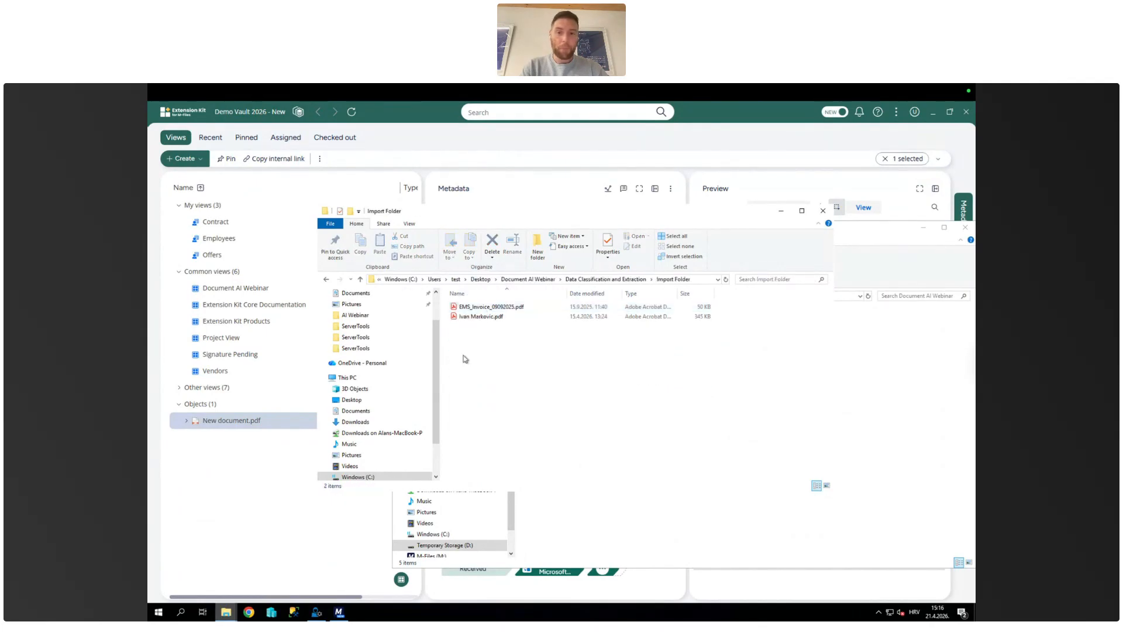
Step: Switch to M-Files Admin and refresh the Invoice Classification and Data Extraction file source immediately
click(317, 612)
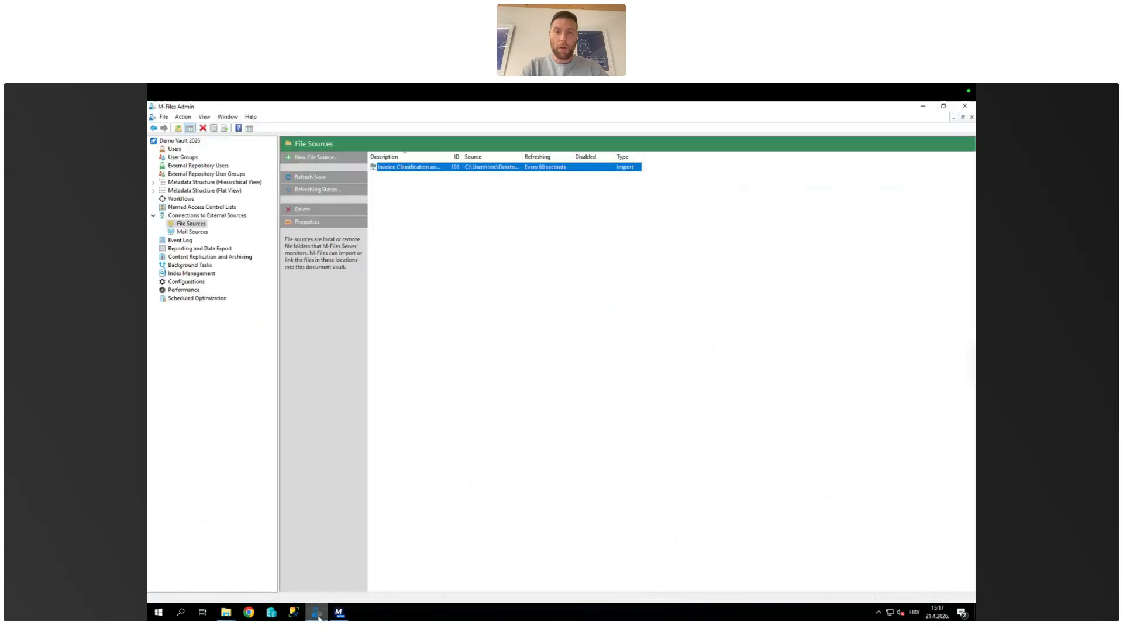
right_click(412, 173)
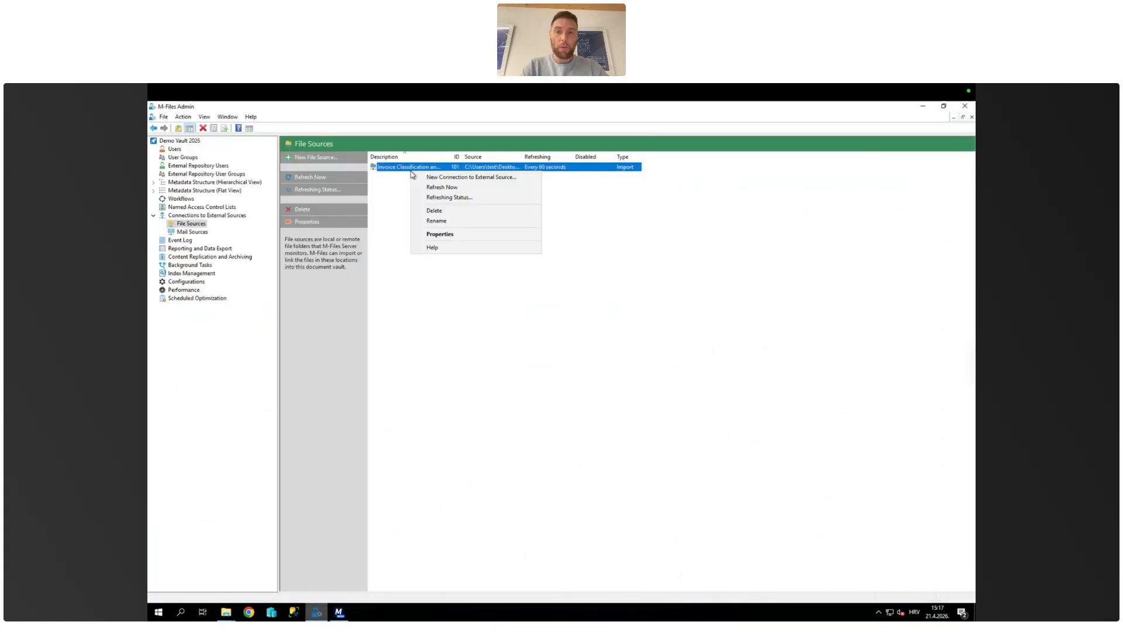
click(454, 187)
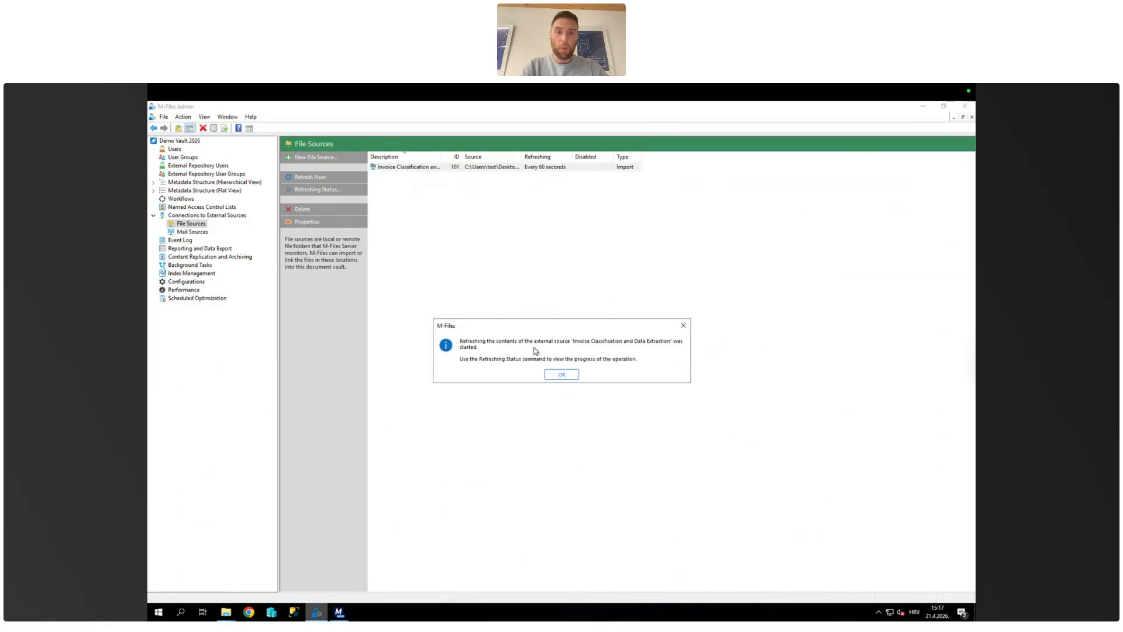
click(563, 375)
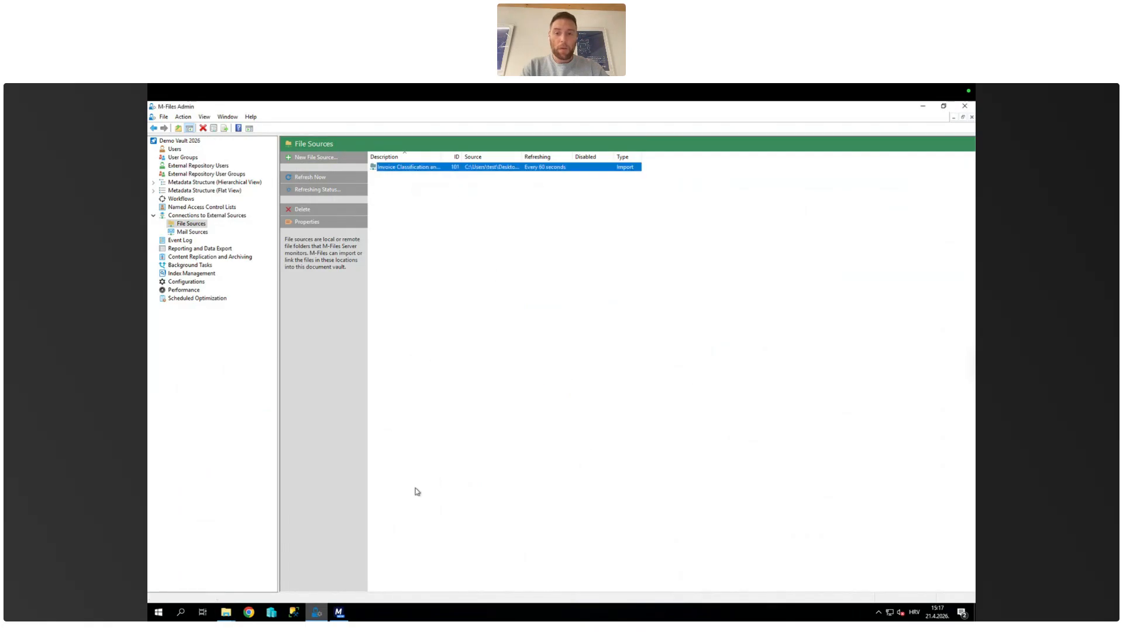
Step: Switch to the M-Files vault, open the information extraction view inside Document AI Webinar, and show Adriatech_Invoice_11092025.pdf's metadata
click(340, 612)
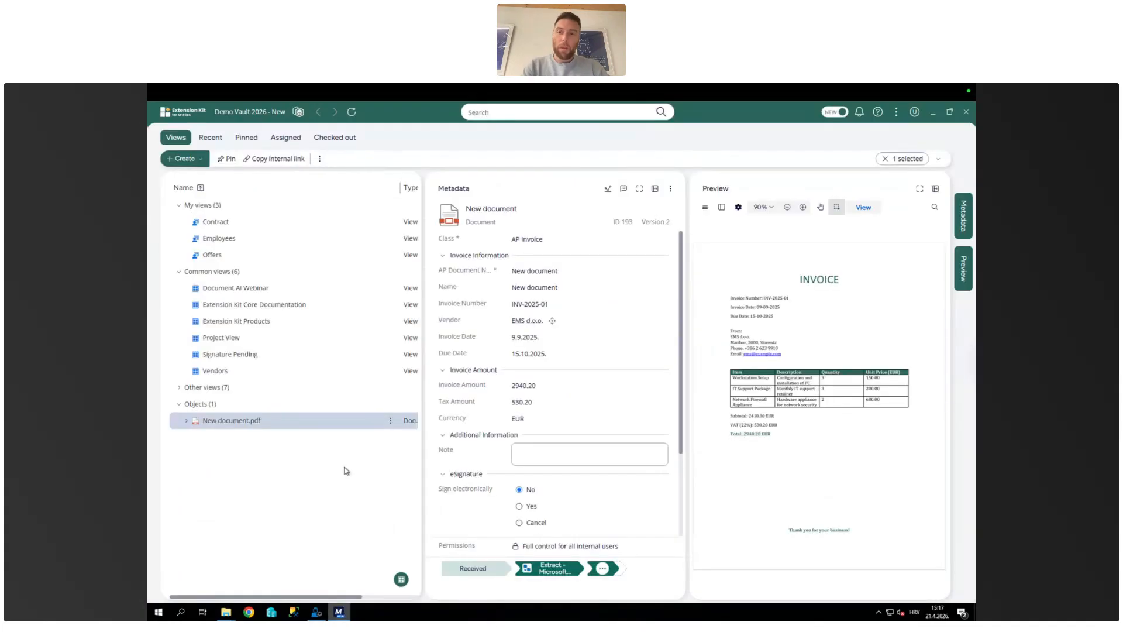
click(302, 460)
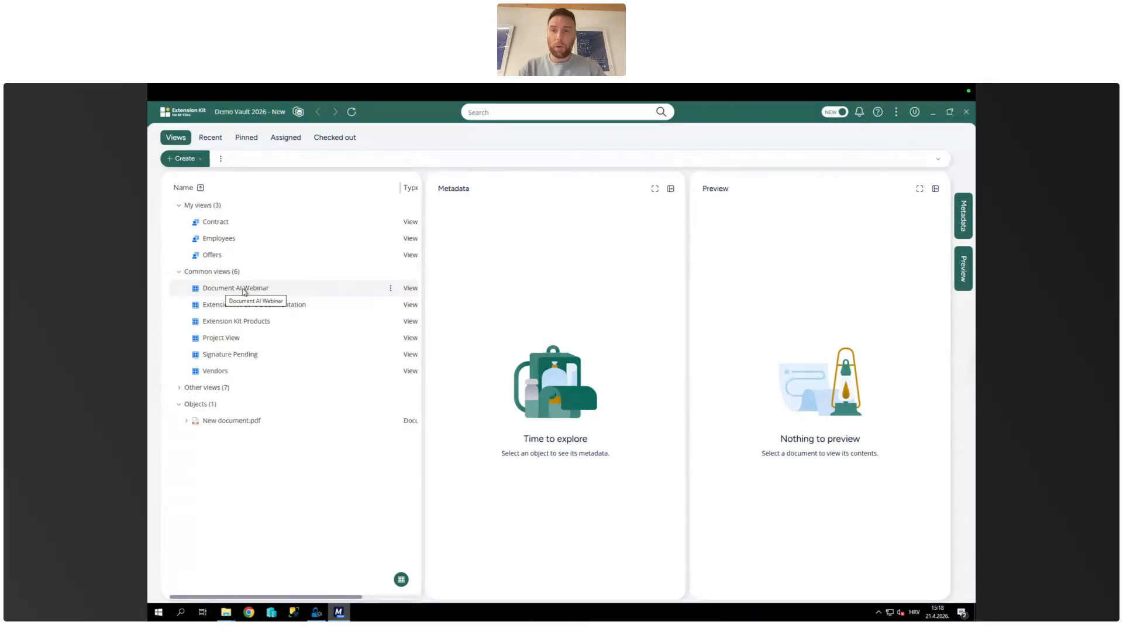
double_click(241, 289)
double_click(234, 248)
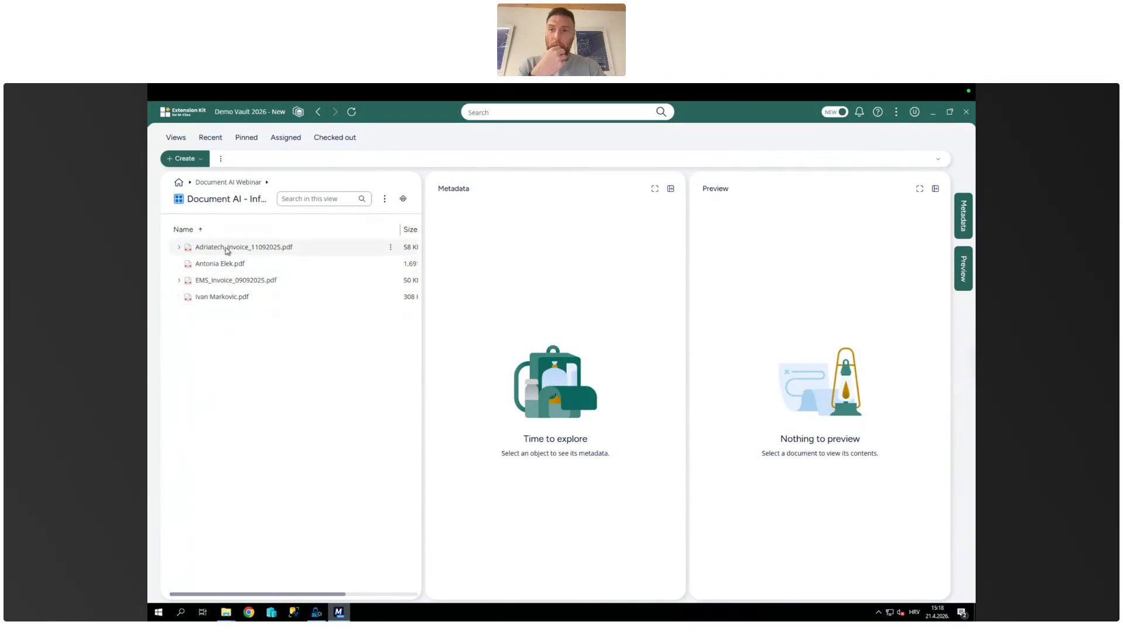
click(228, 249)
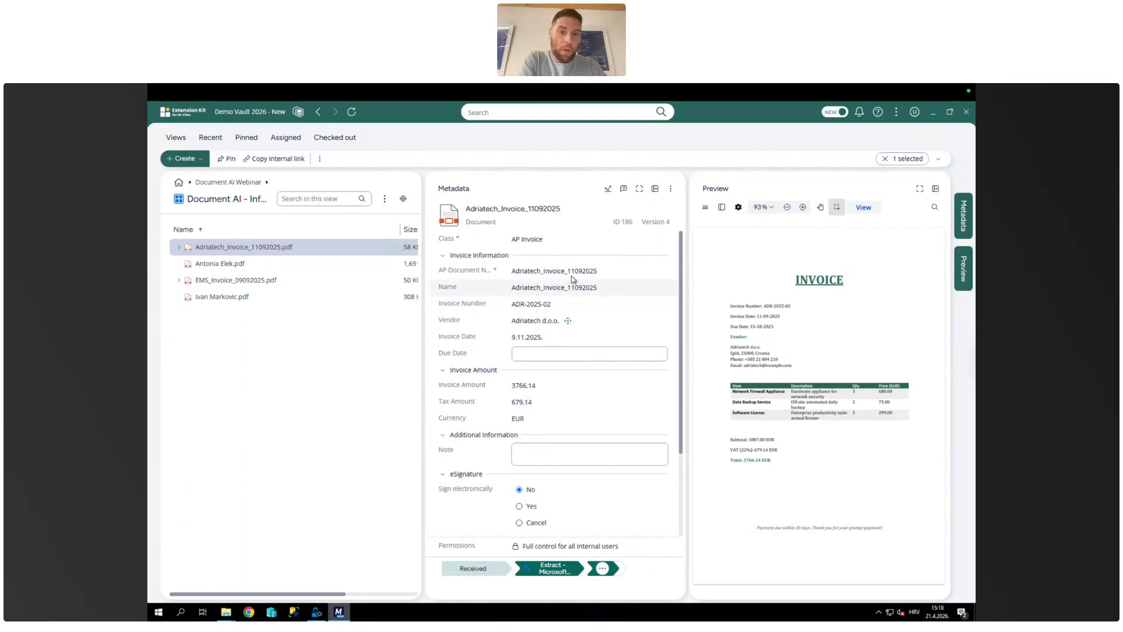
Step: Open the version history of Adriatech_Invoice_11092025.pdf and widen it by hiding the metadata and preview
right_click(236, 246)
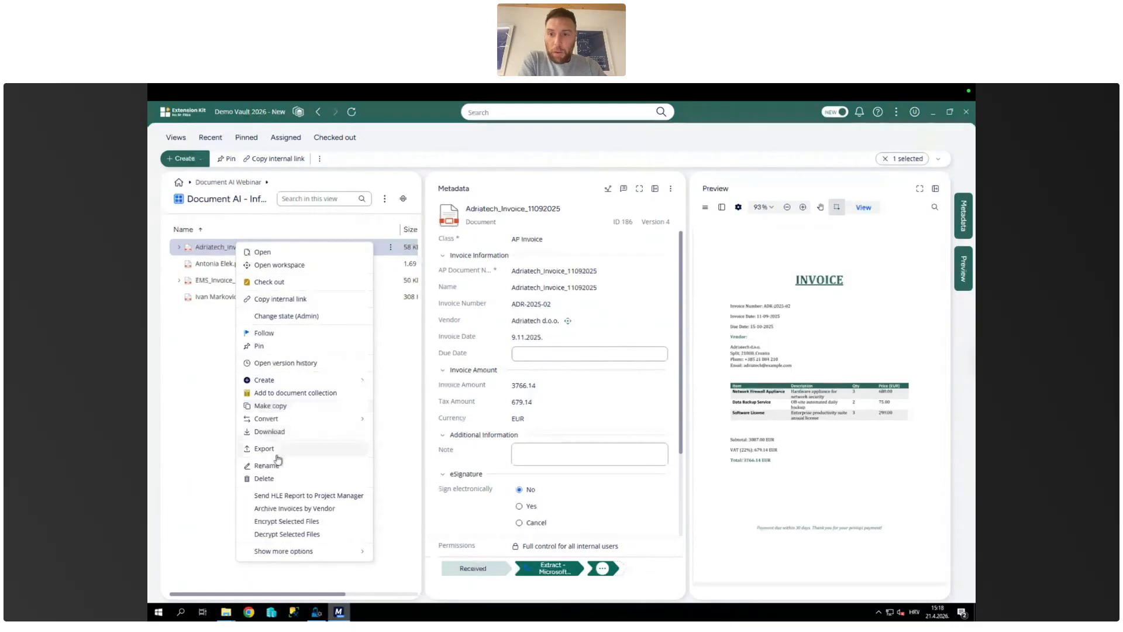
click(293, 365)
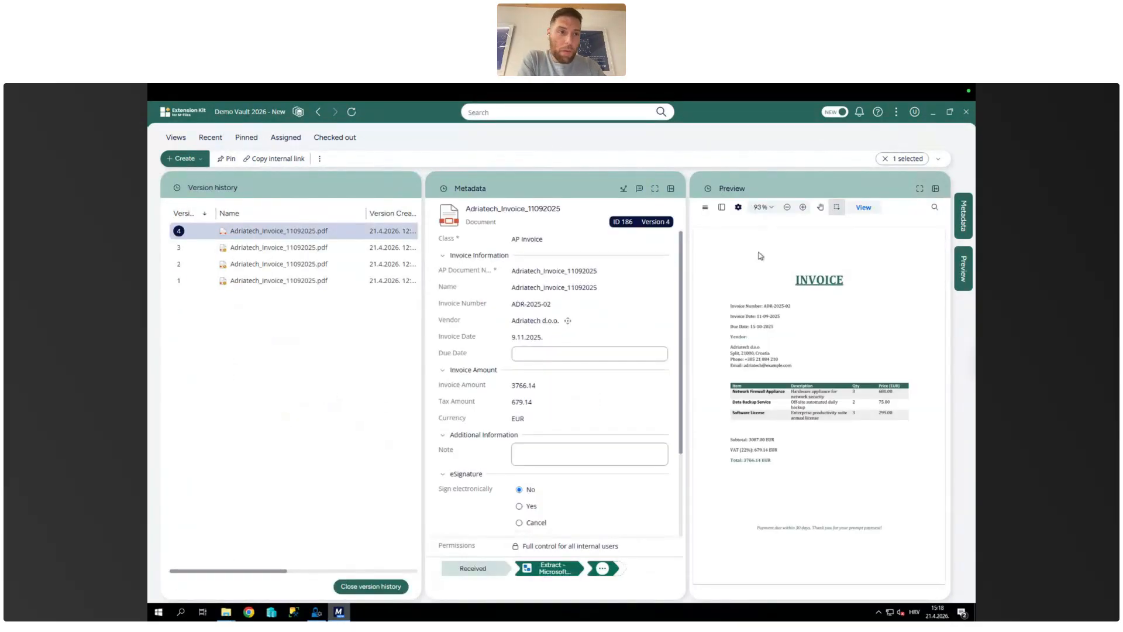
mouse_move(422, 342)
mouse_down()
mouse_move(512, 345)
mouse_move(437, 350)
mouse_up()
click(964, 234)
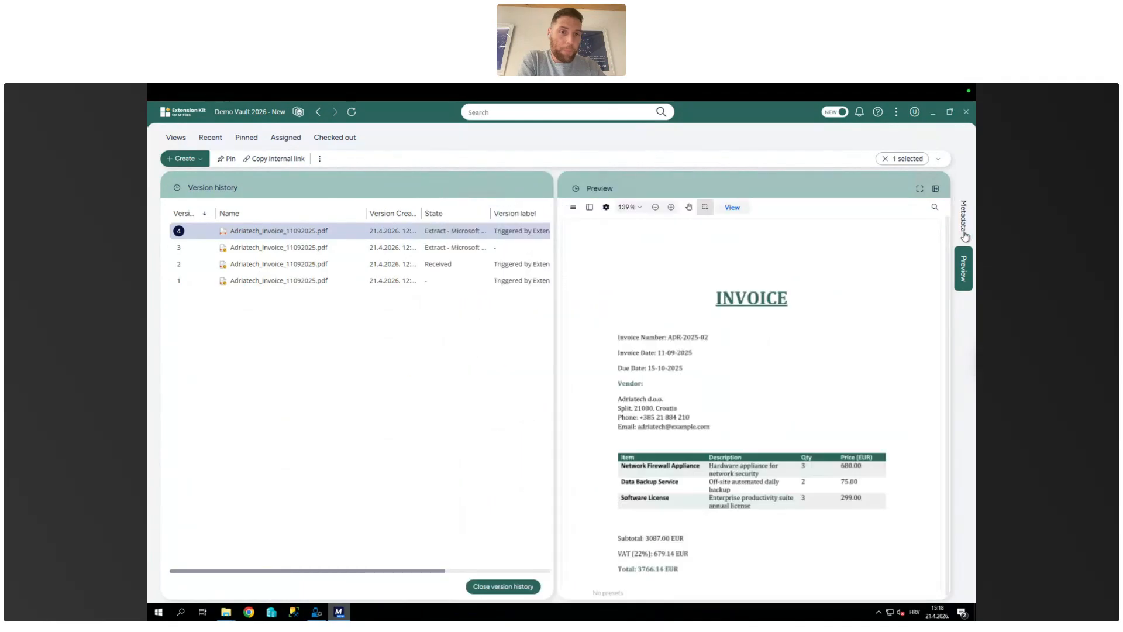
click(961, 279)
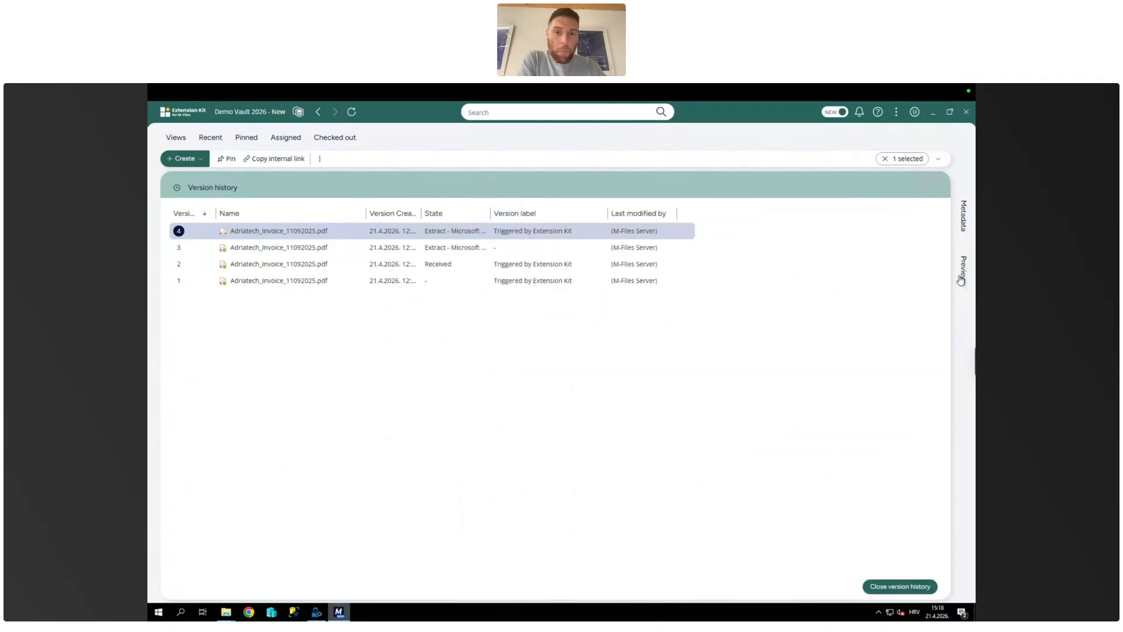
Step: Compare the metadata of versions 1 through 4 of Adriatech_Invoice_11092025.pdf and close its version history
click(298, 283)
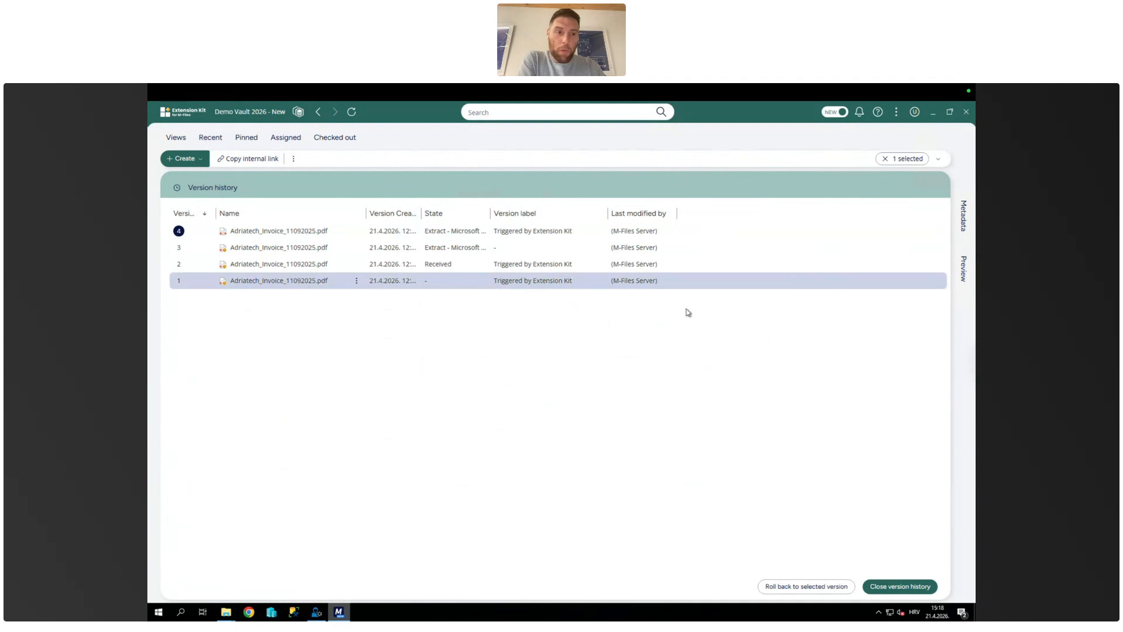
click(963, 219)
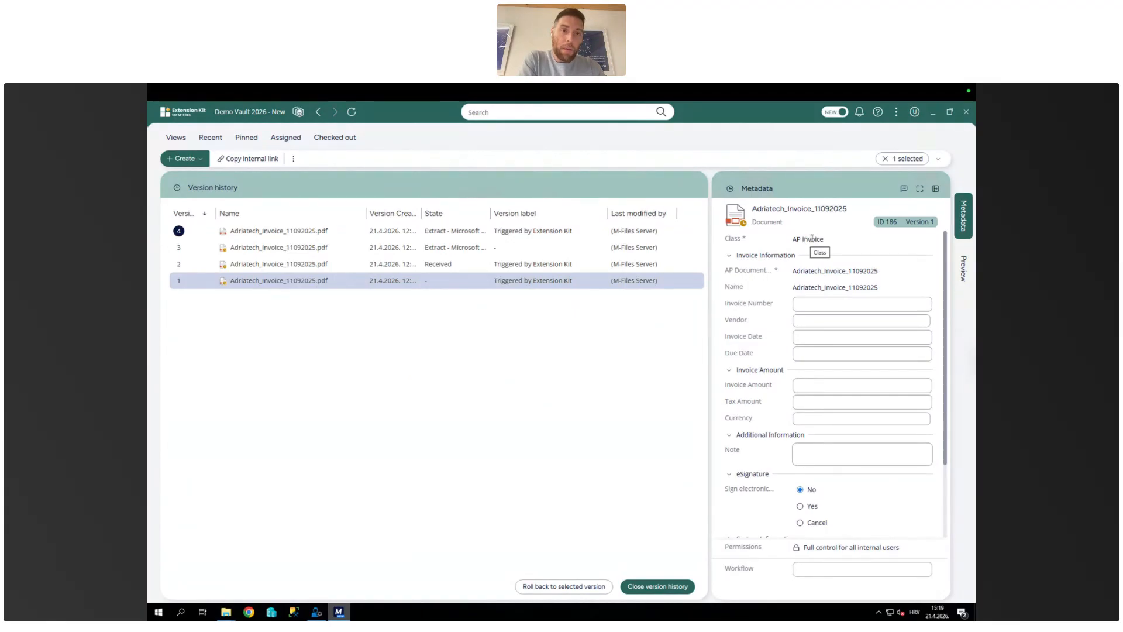
click(410, 267)
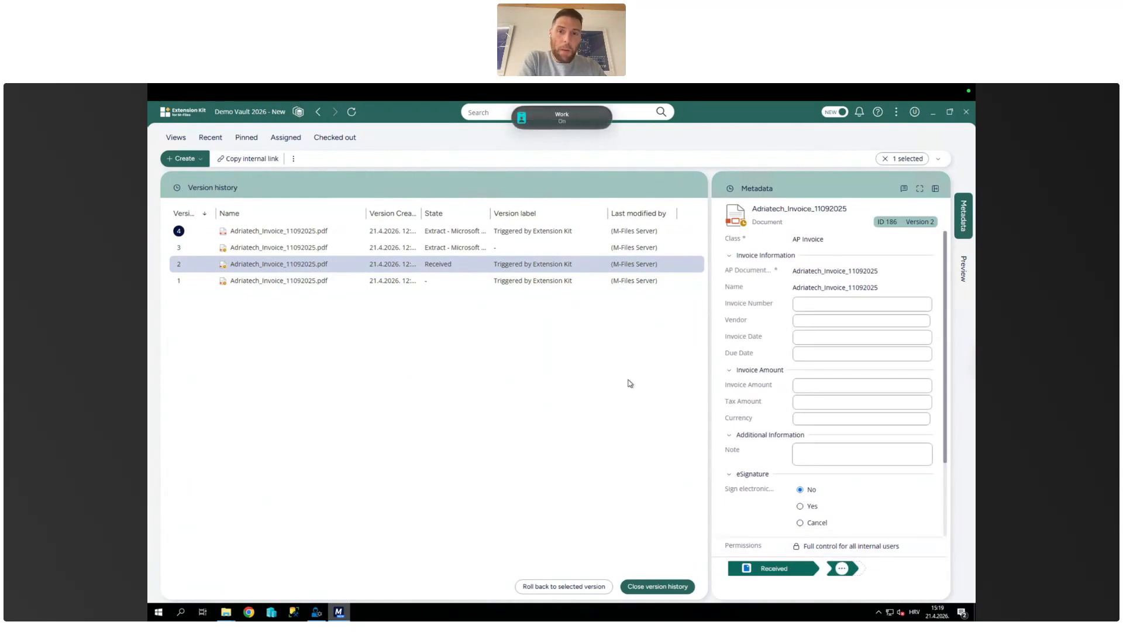
click(444, 251)
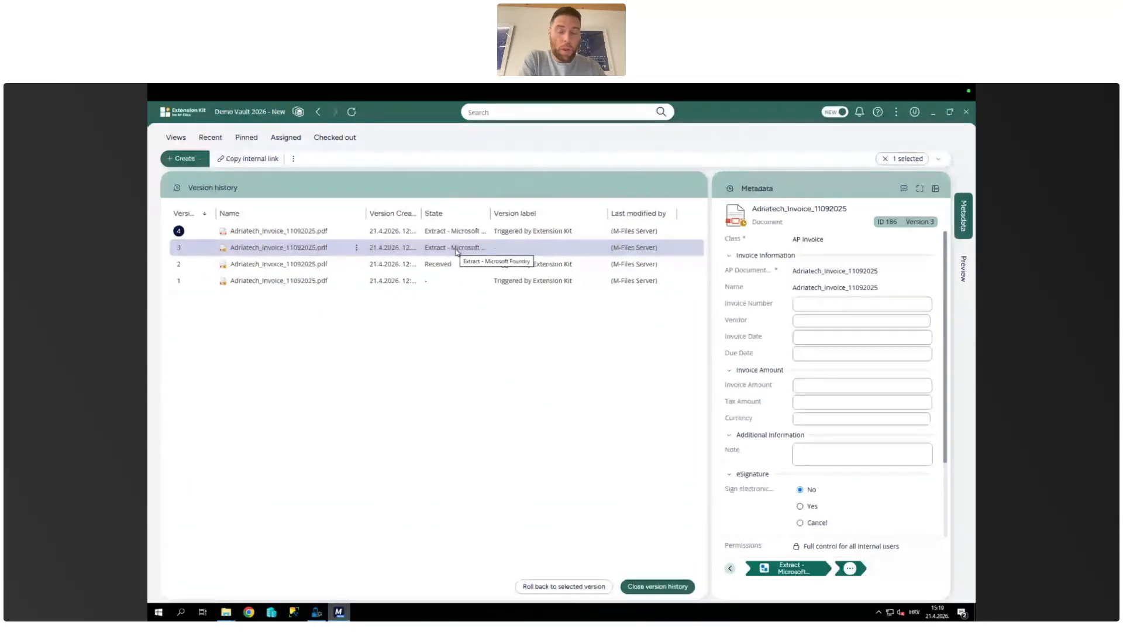
click(440, 232)
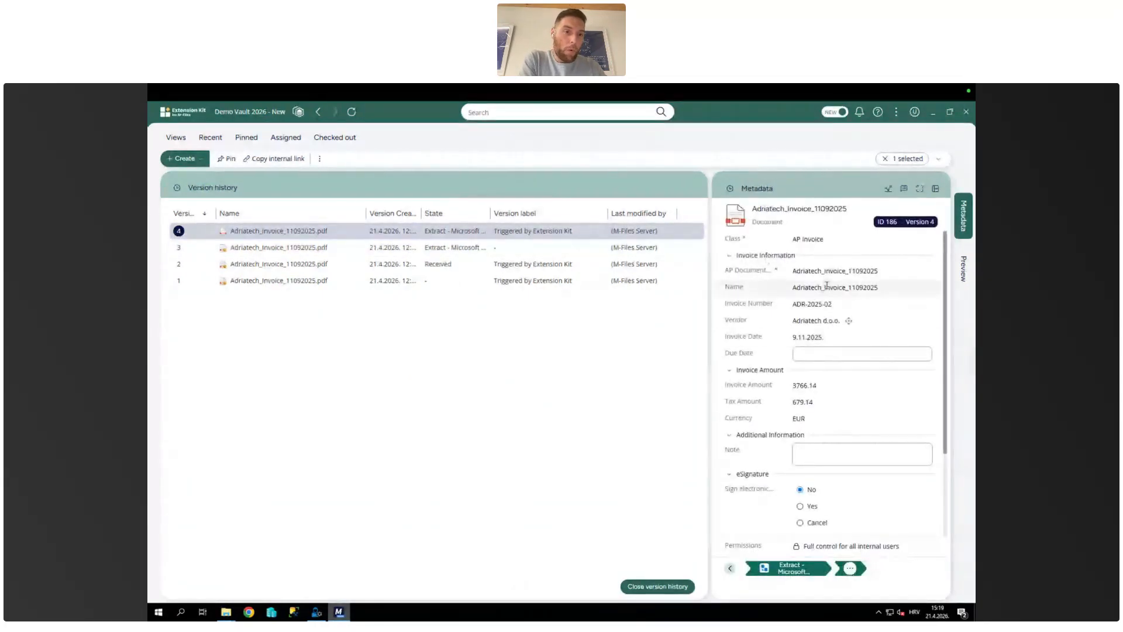
scroll(823, 354, down, 5)
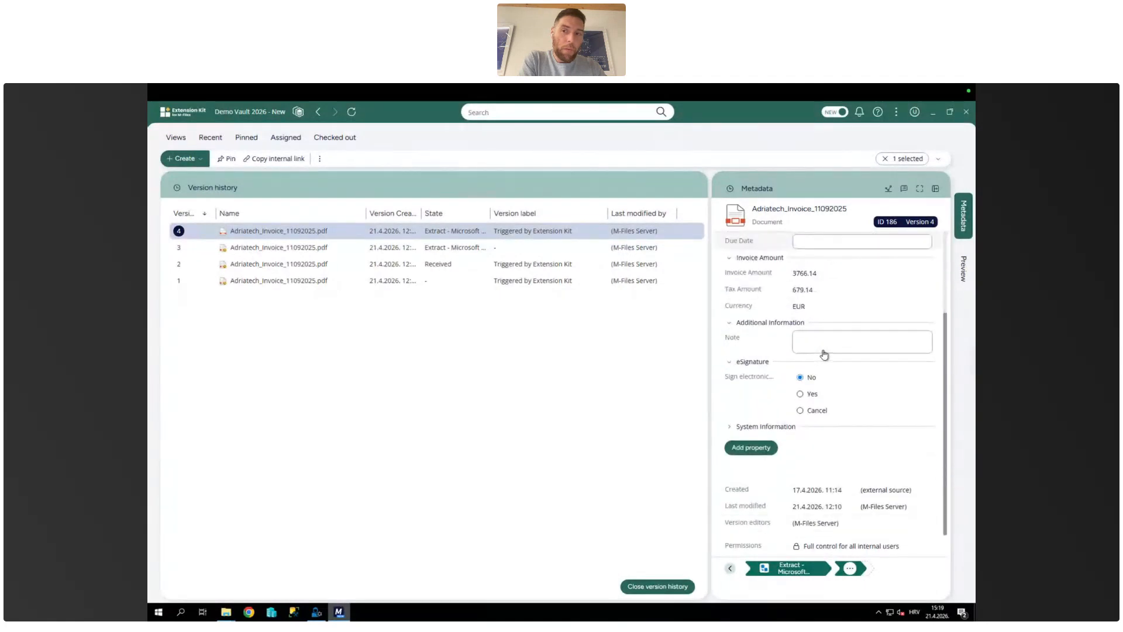
scroll(823, 354, up, 5)
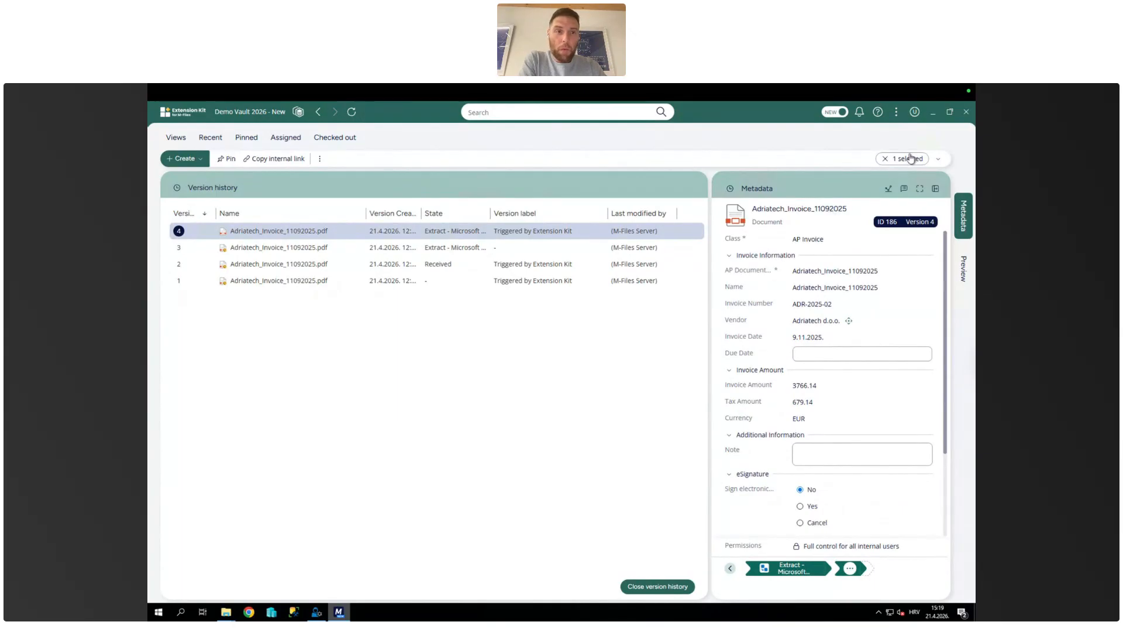
click(885, 159)
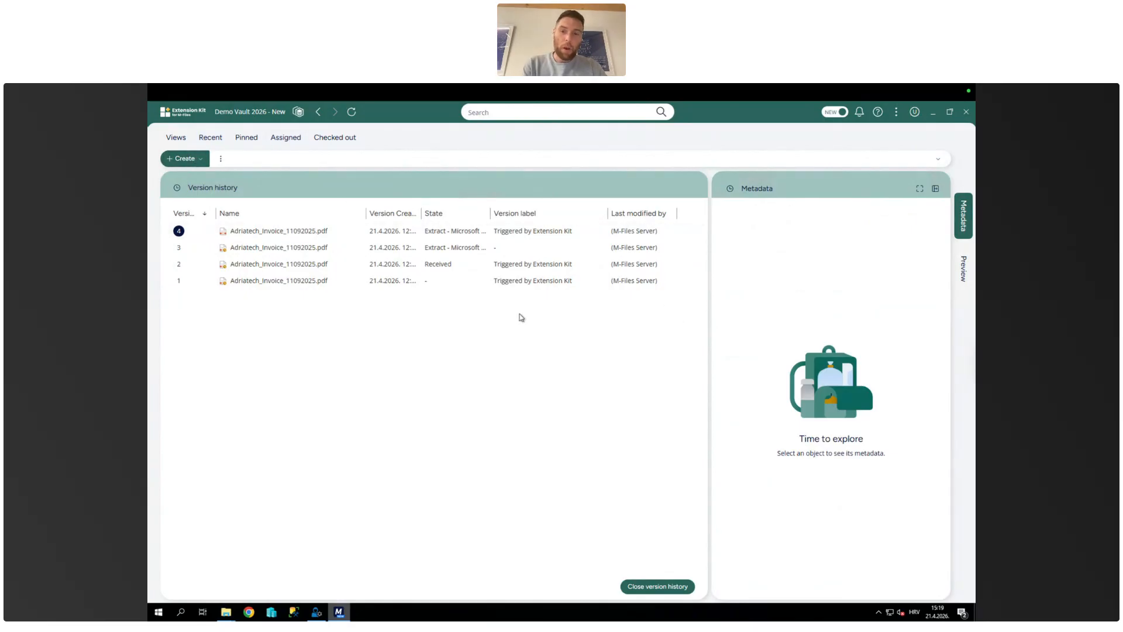
click(649, 587)
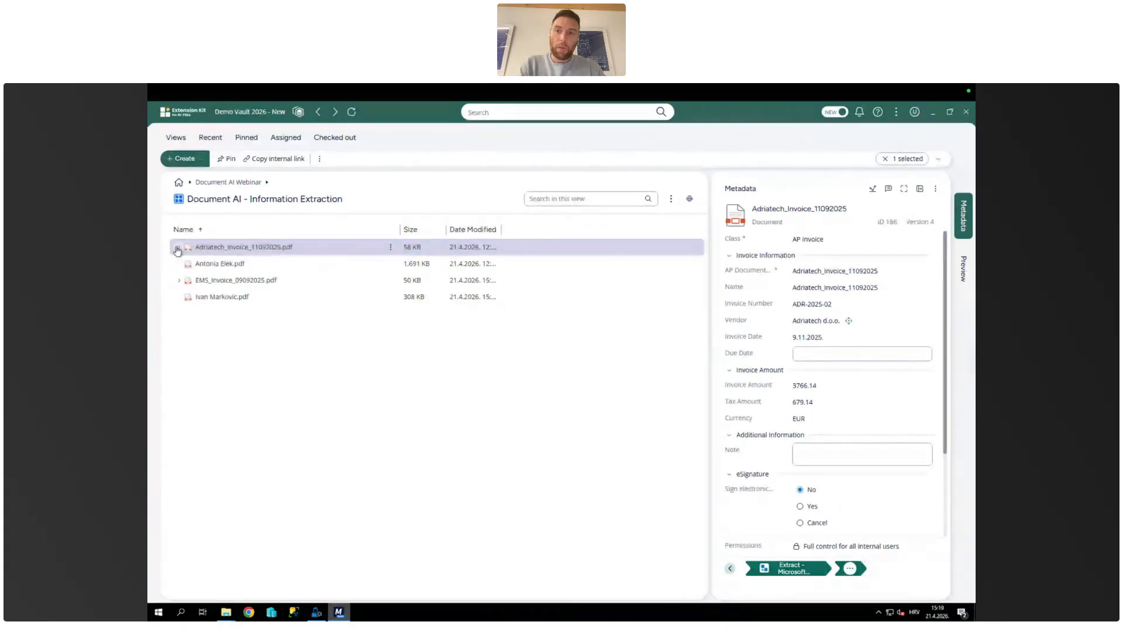
Step: Expand the related items of Adriatech_Invoice_11092025.pdf, preview the invoice, inspect the Data Backup Service item's metadata, and return to the invoice
click(177, 248)
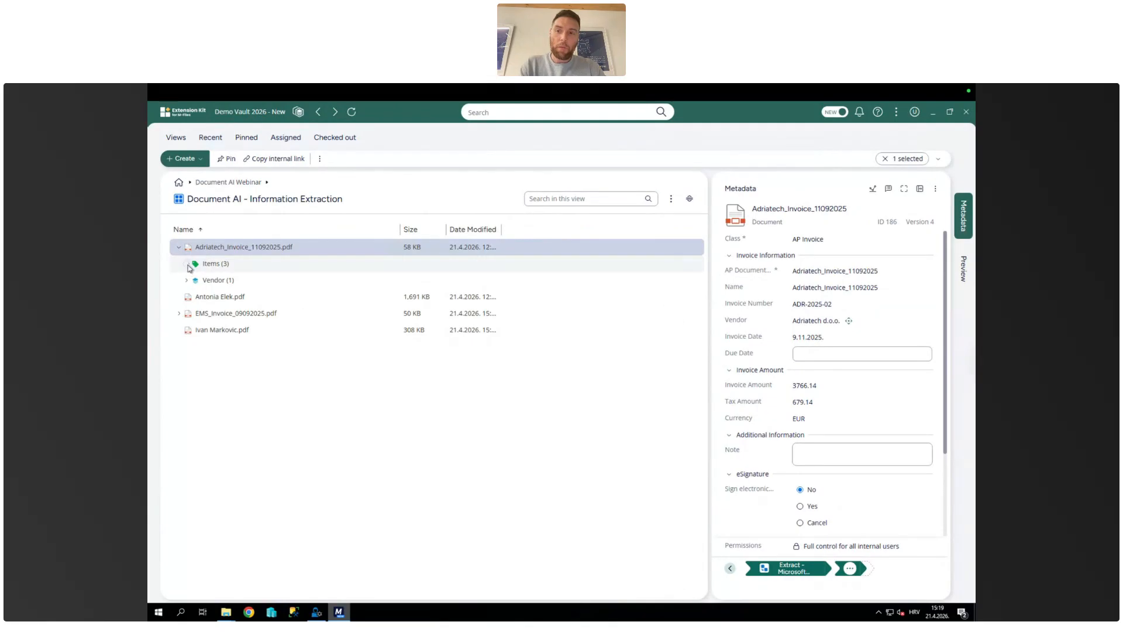
click(187, 264)
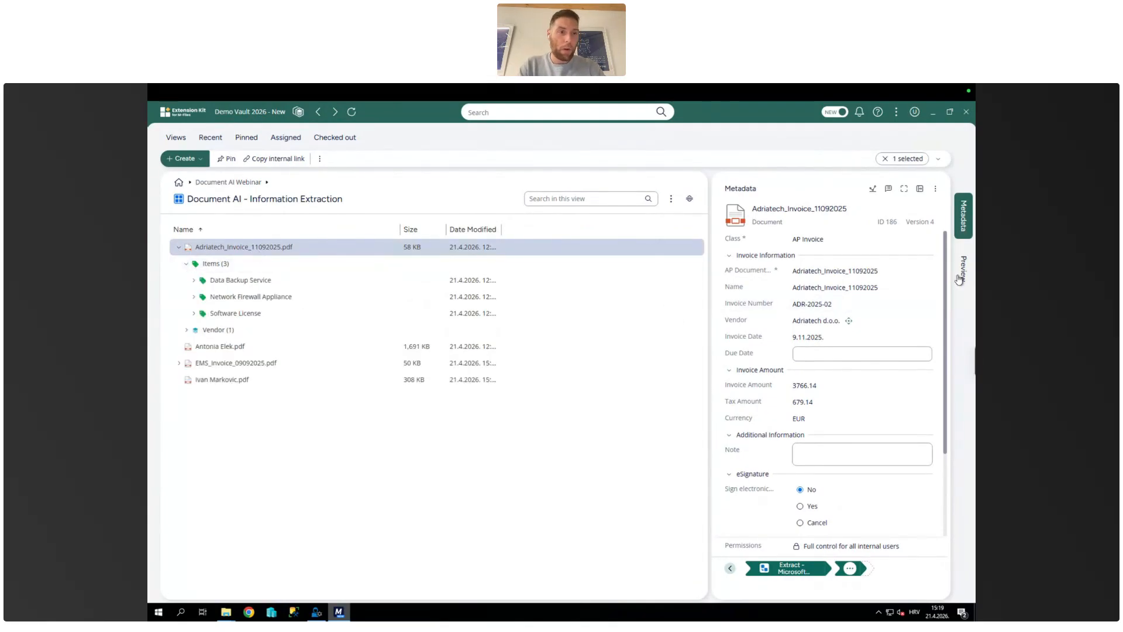
click(961, 274)
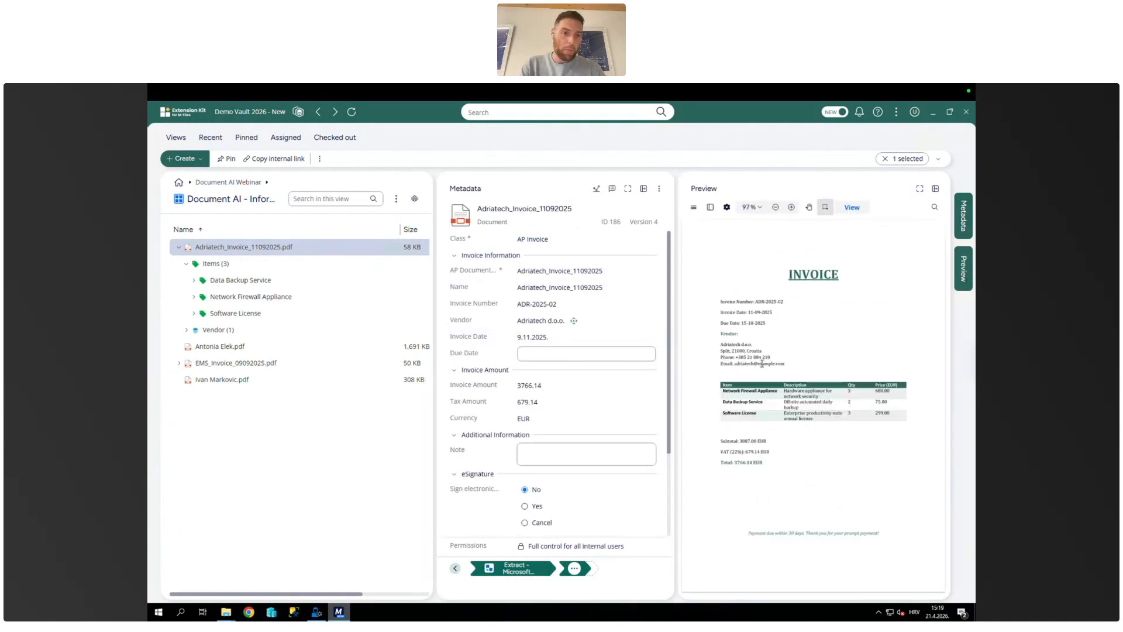
click(246, 283)
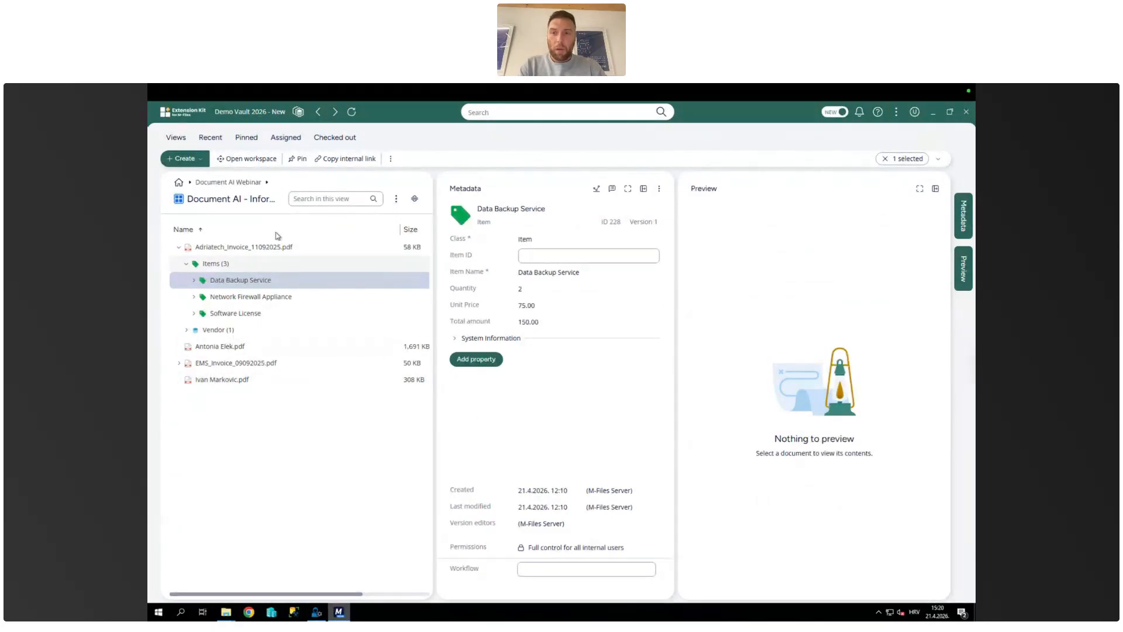
click(267, 247)
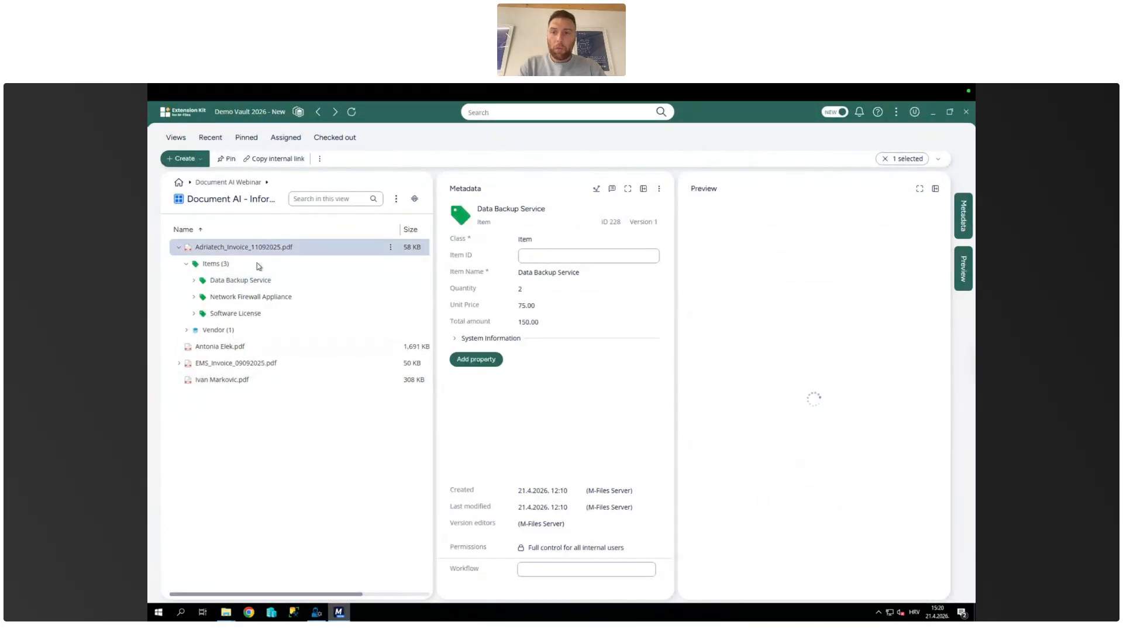
Step: Show the ID scan PDF listed below EMS_Invoice_09092025.pdf with a wider metadata card and open its version history
click(212, 380)
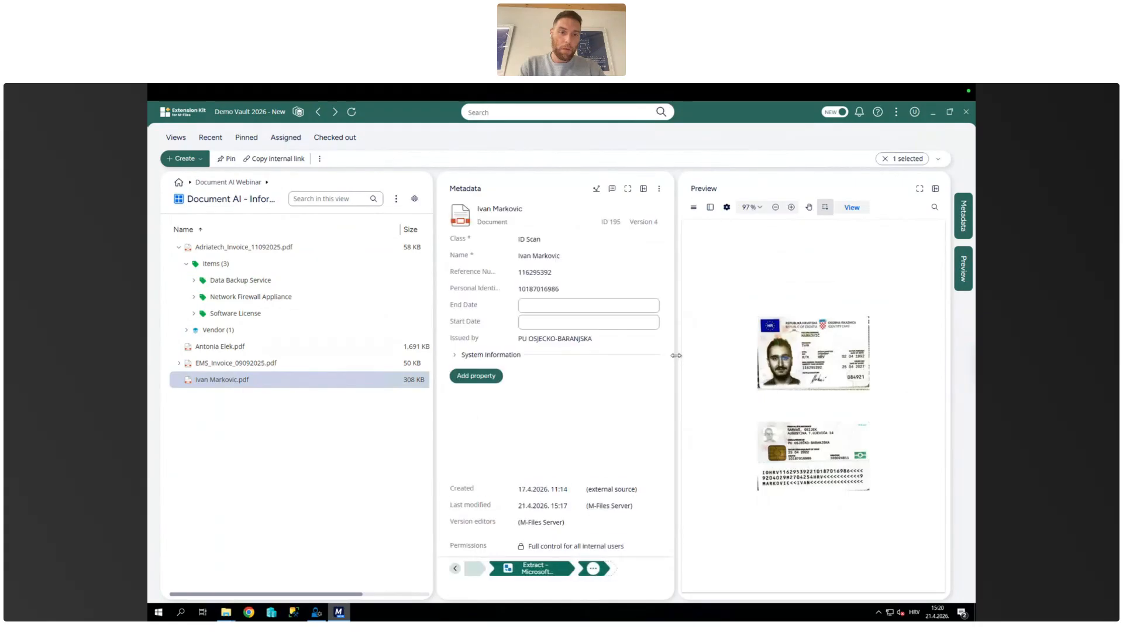
drag(676, 356, 716, 355)
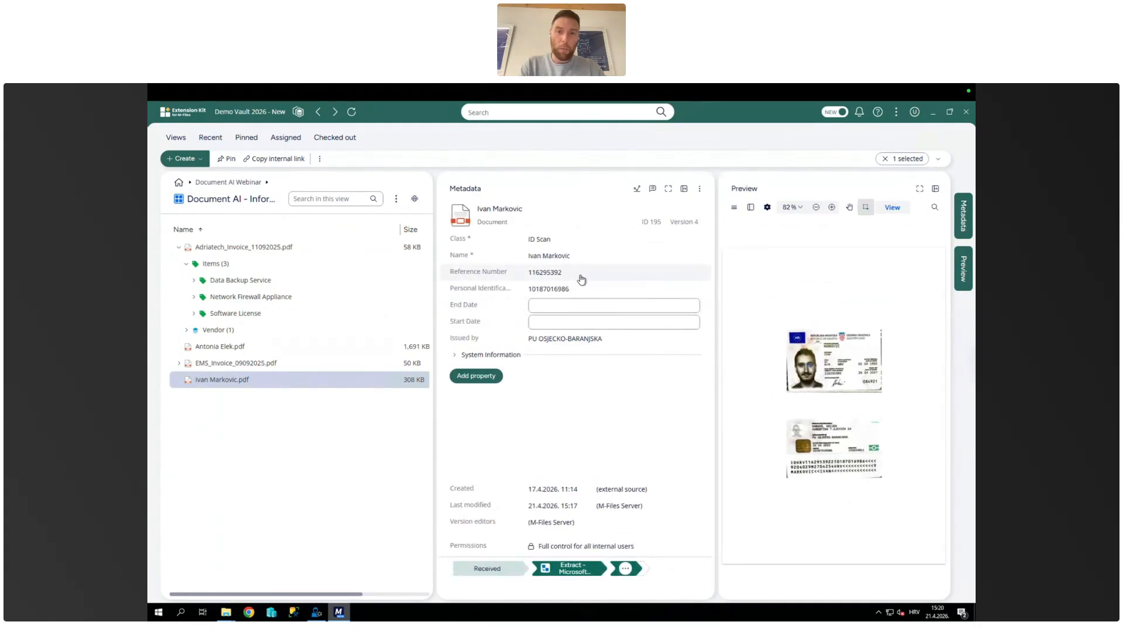
right_click(231, 385)
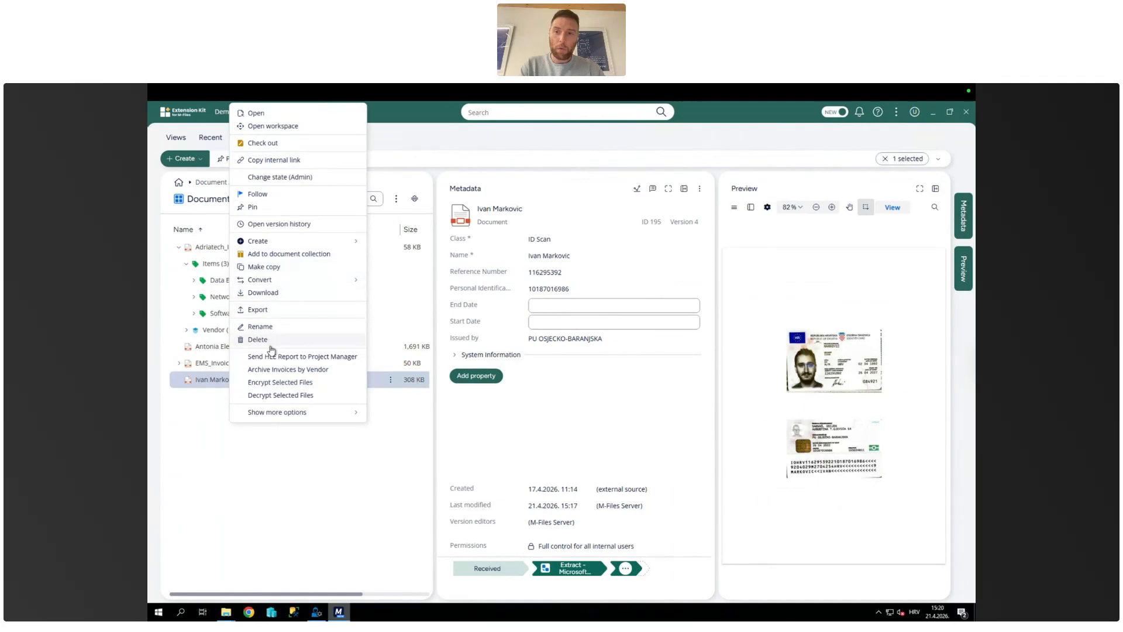
click(293, 225)
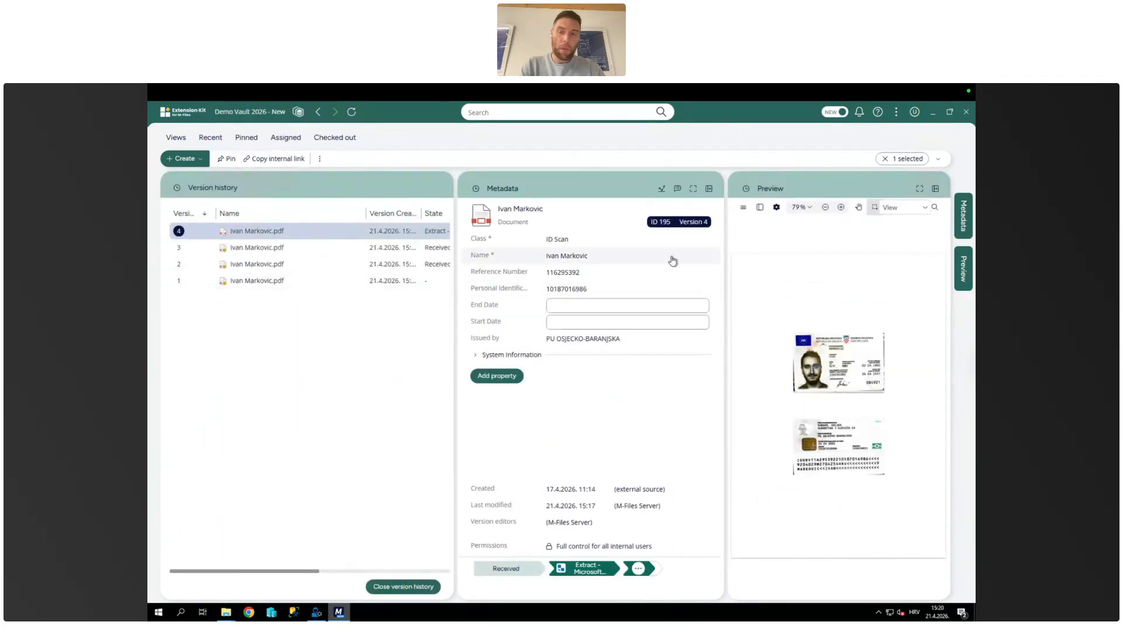
Step: Compare the metadata of versions 1 through 4 of the ID scan document
click(252, 283)
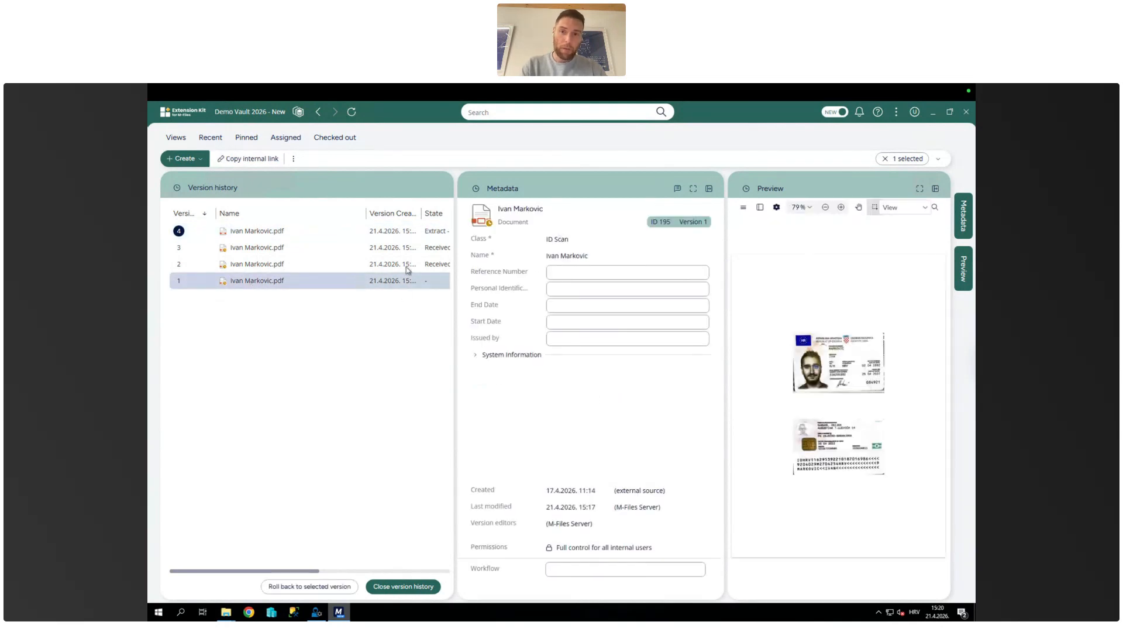
click(263, 263)
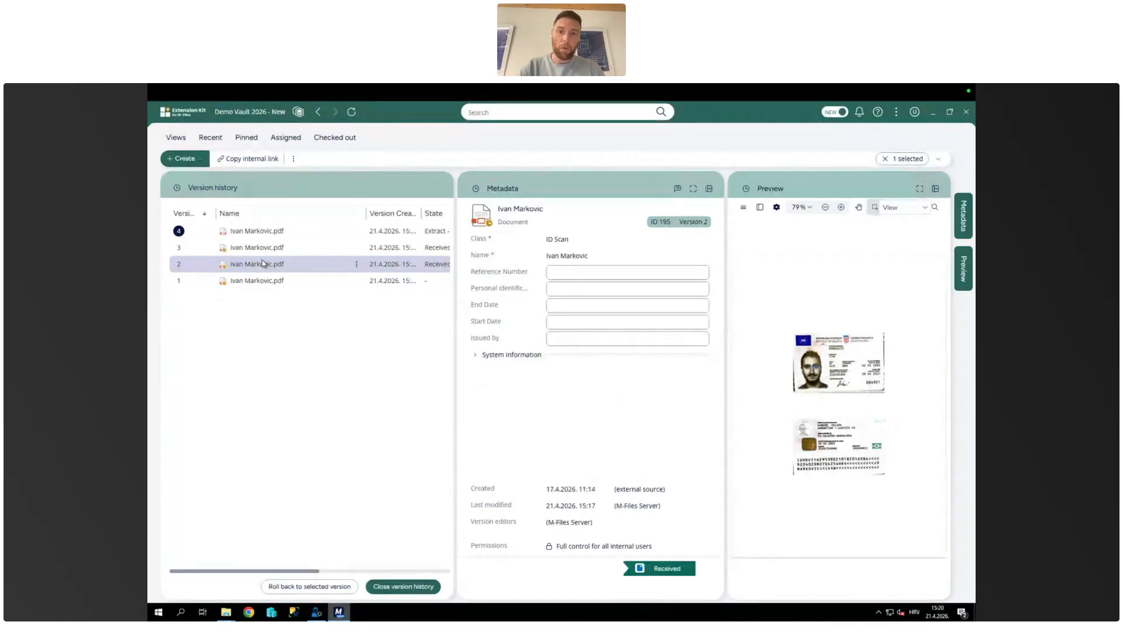
click(267, 246)
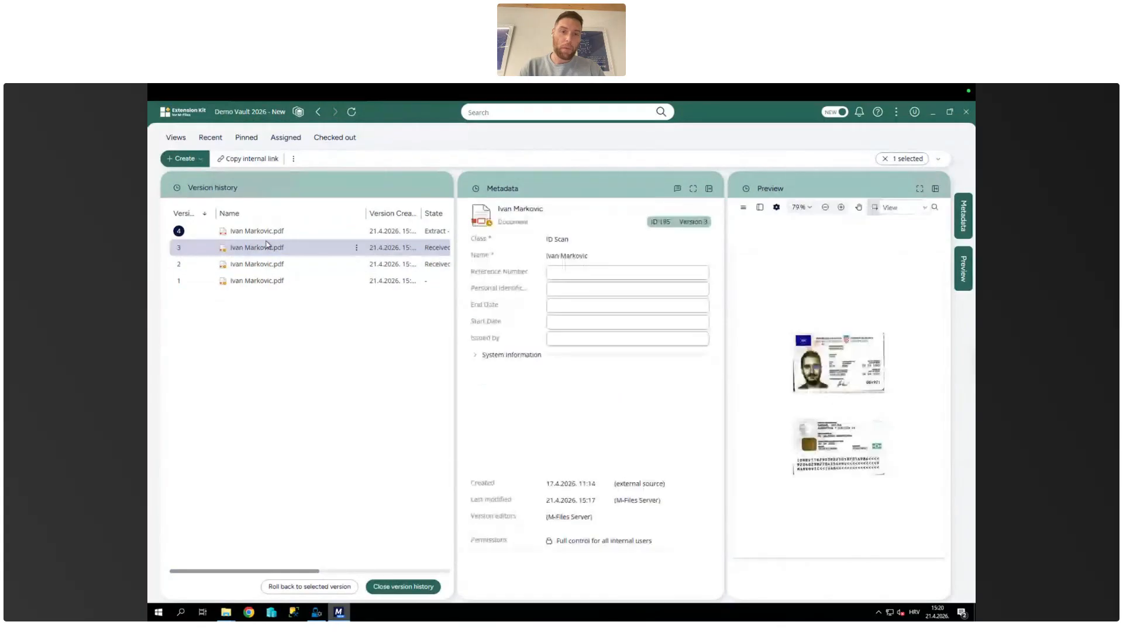
click(271, 232)
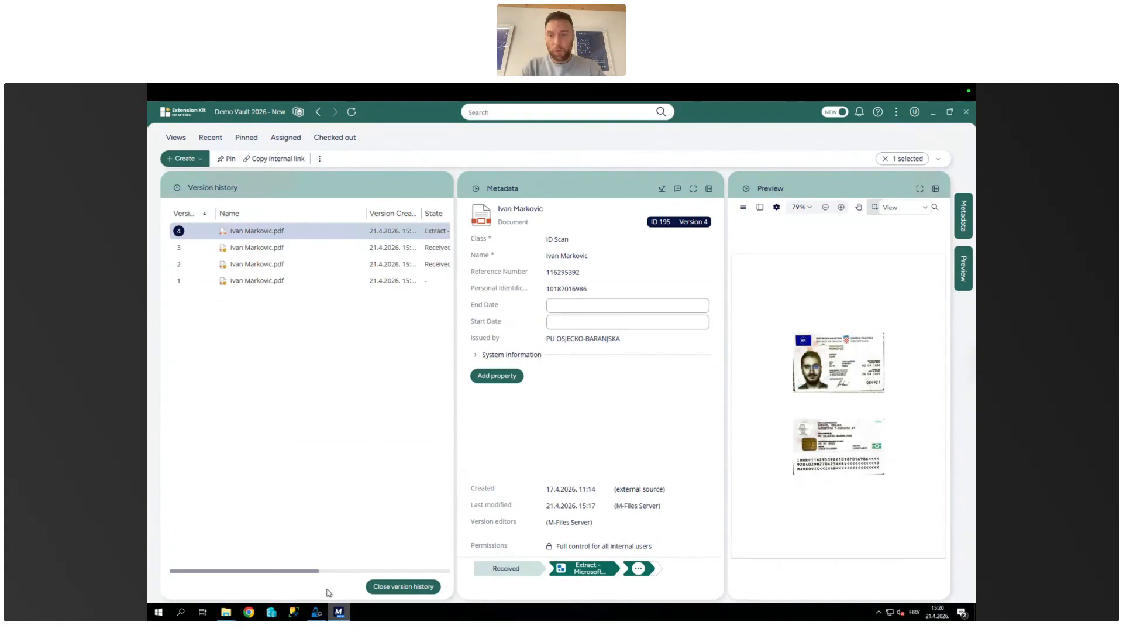
Step: Switch to M-Files Admin and show the Extension Kit's Document AI configuration
click(318, 613)
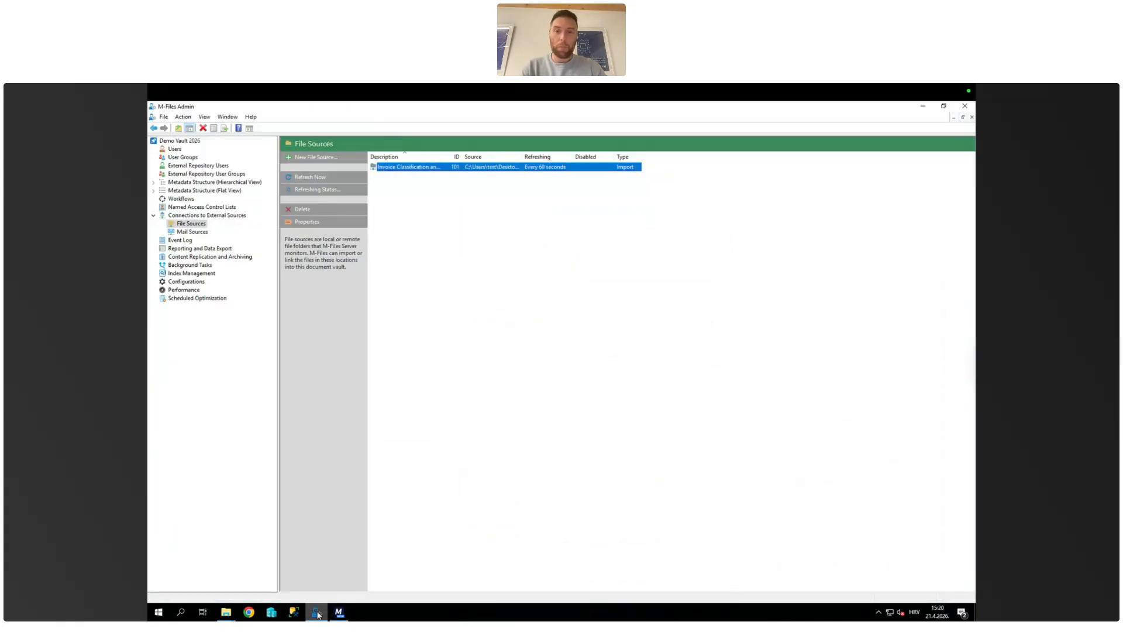
double_click(197, 191)
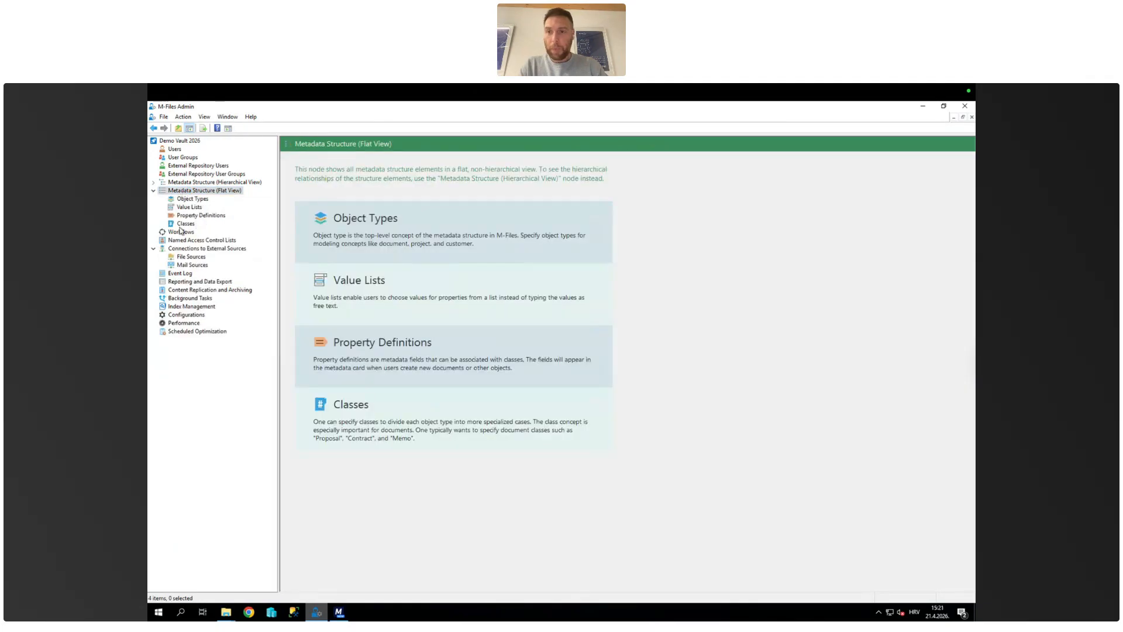
click(184, 315)
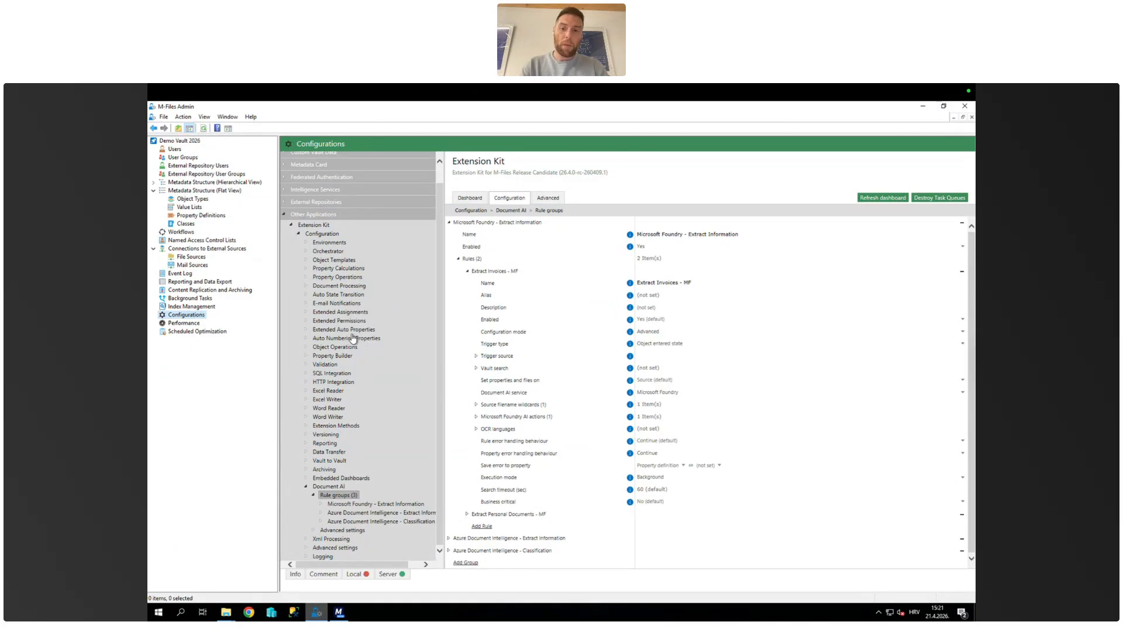
click(331, 487)
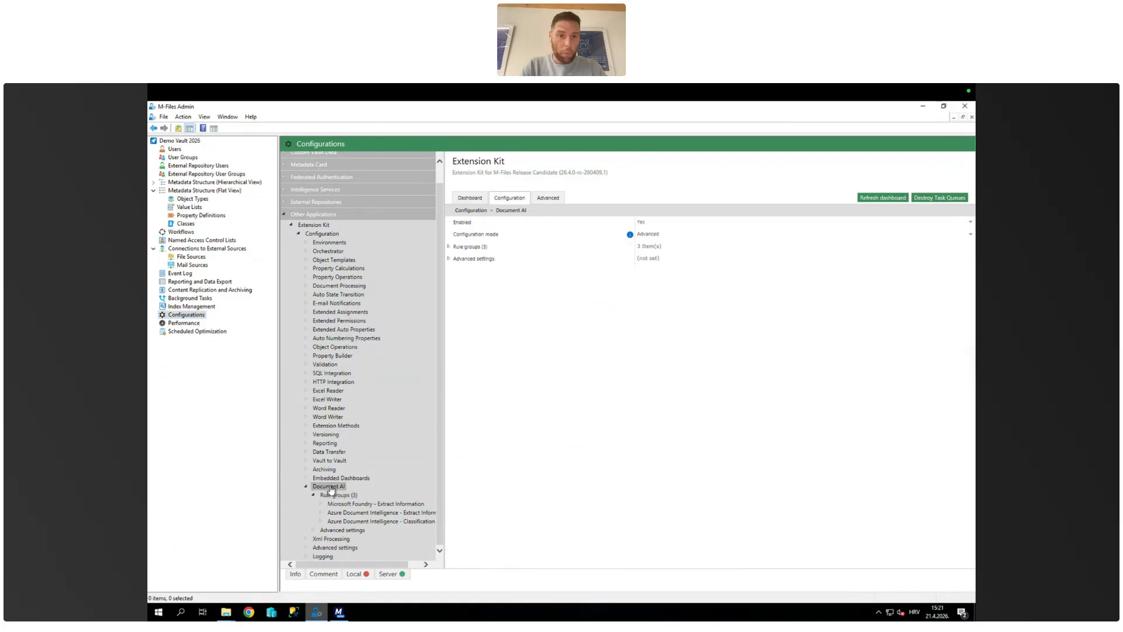
Step: Expand the Extract Invoices - MF rule within the Microsoft Foundry - Extract Information rule group
click(450, 247)
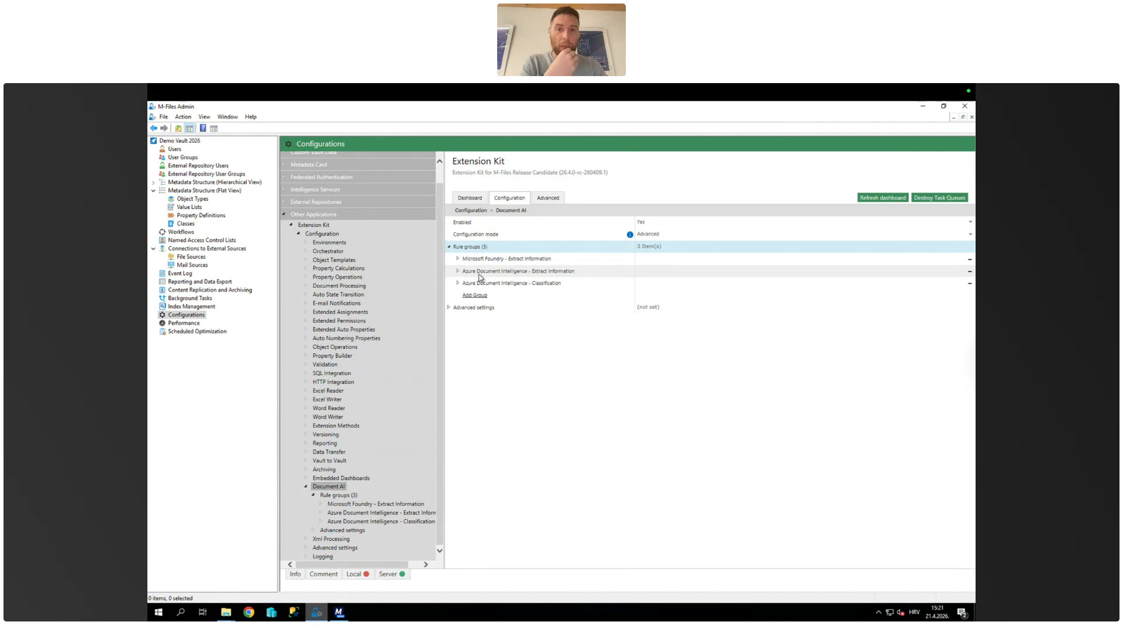
click(458, 259)
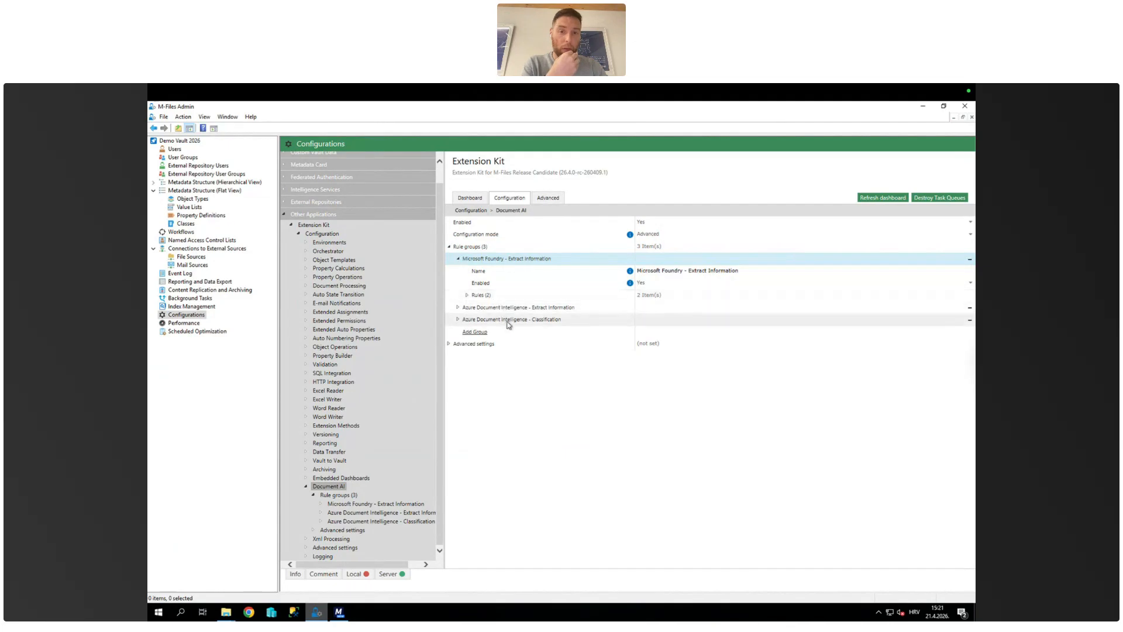
click(467, 295)
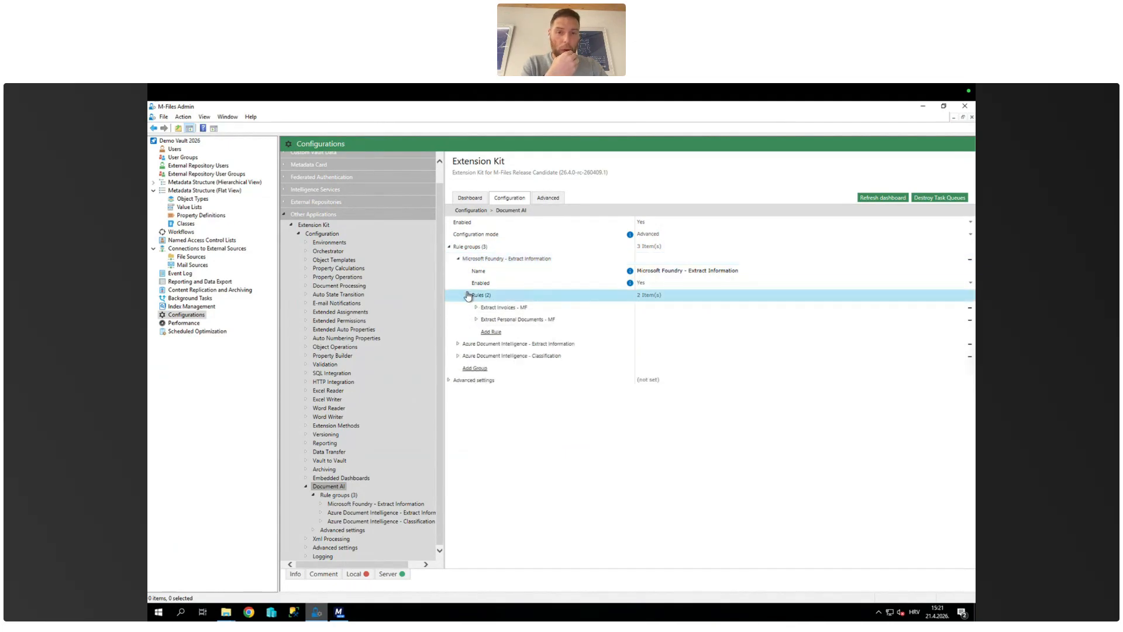
click(478, 310)
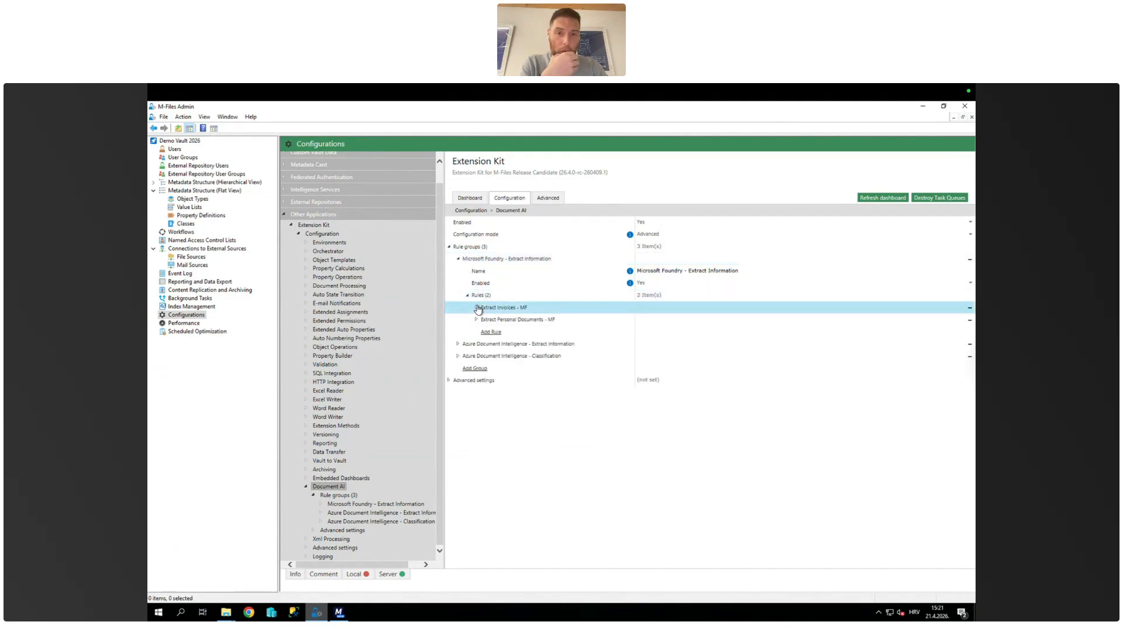
click(477, 308)
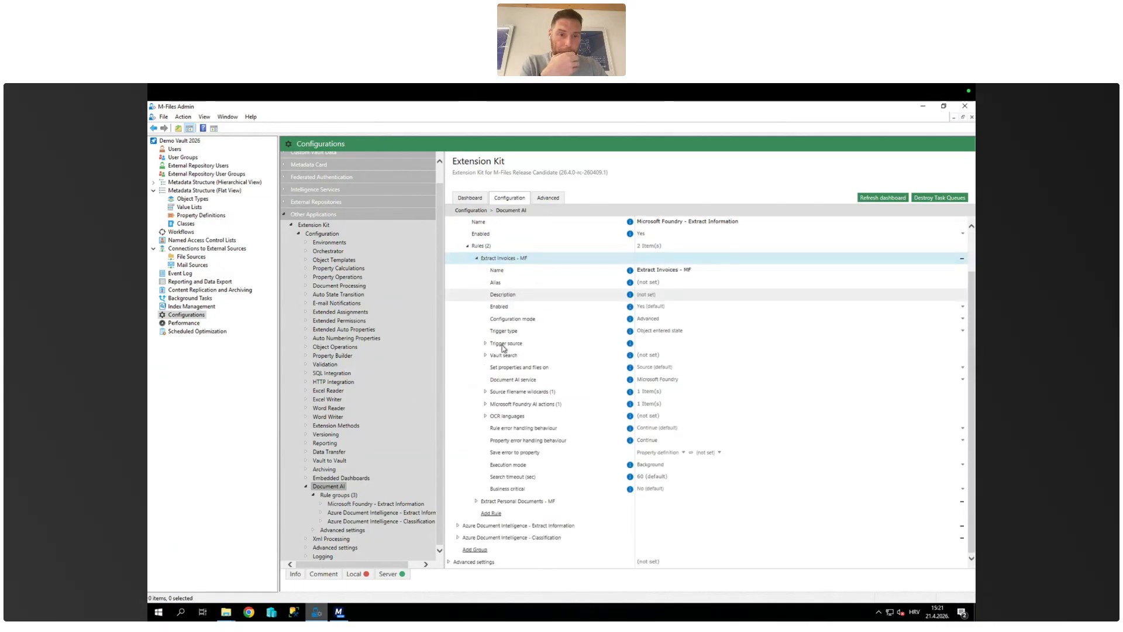
Step: Check the available Document AI services and the source filename wildcards of the Extract Invoices - MF rule
click(667, 380)
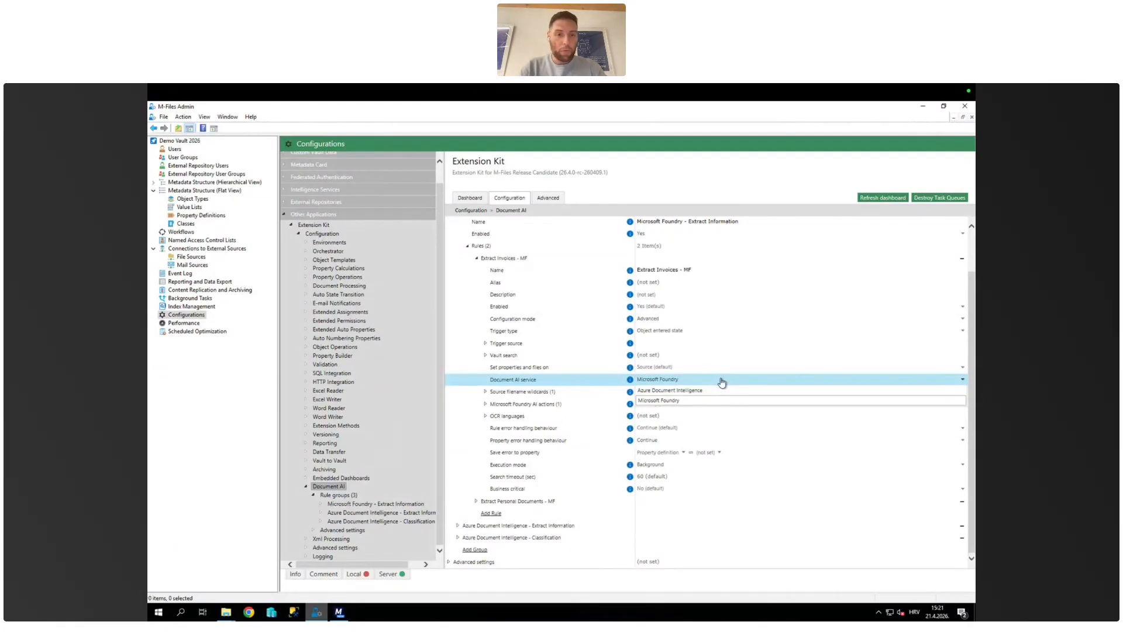
click(684, 381)
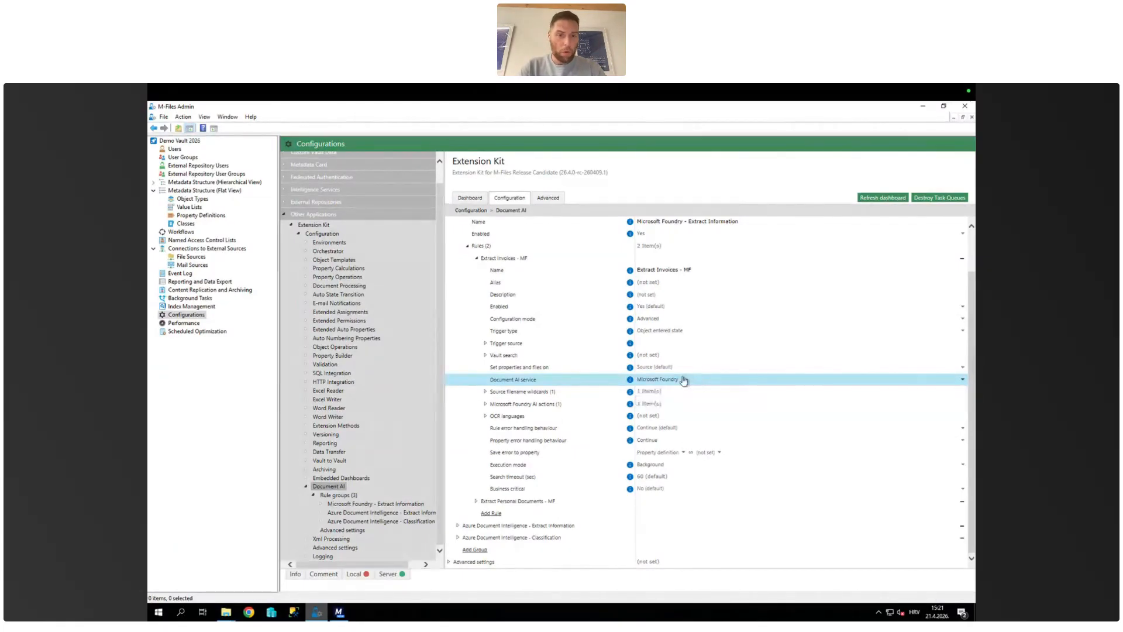
click(485, 392)
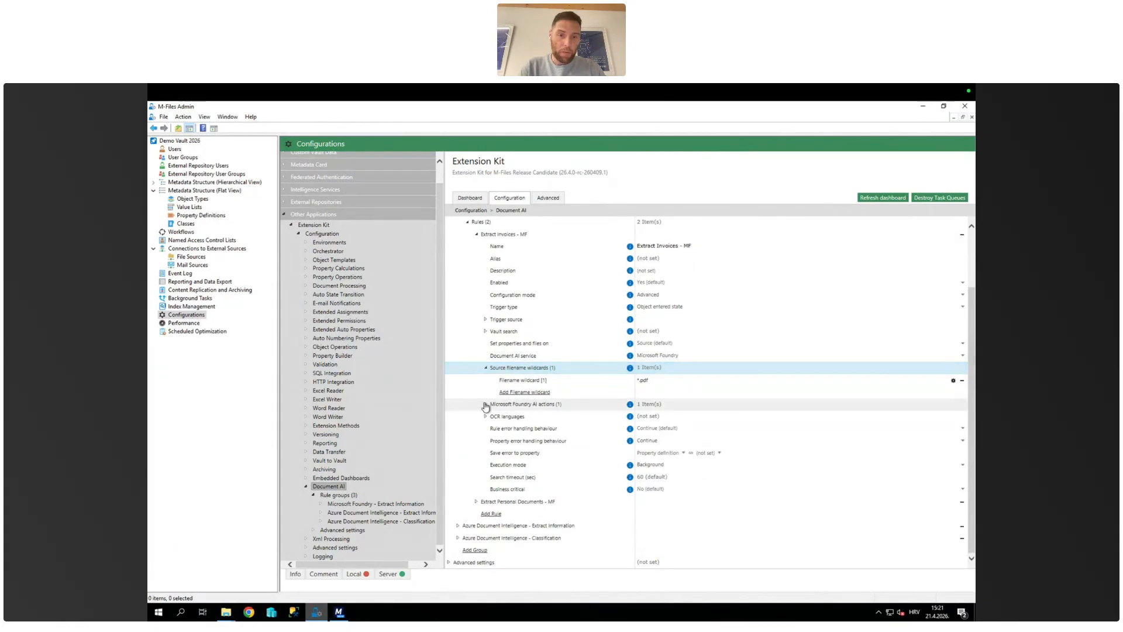
Step: Expand the rule's Microsoft Foundry AI action and show its available action types
click(485, 404)
click(495, 394)
click(496, 394)
scroll(661, 351, down, 1)
click(662, 339)
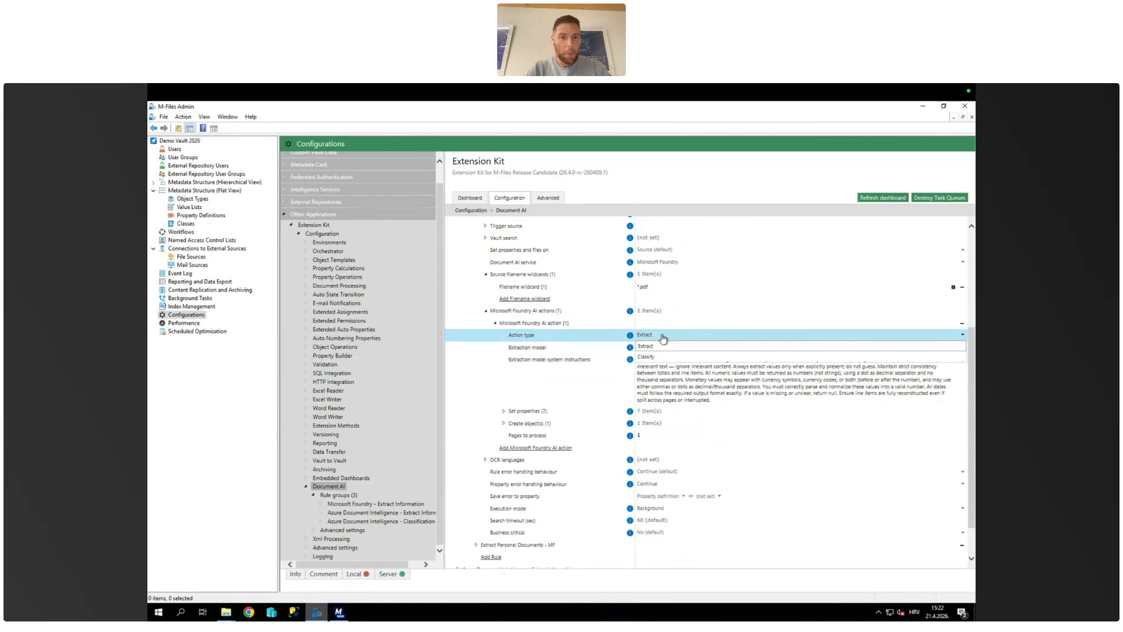
Step: Keep Extract as the action type and check the available extraction models of the Microsoft Foundry AI action
click(664, 346)
click(668, 349)
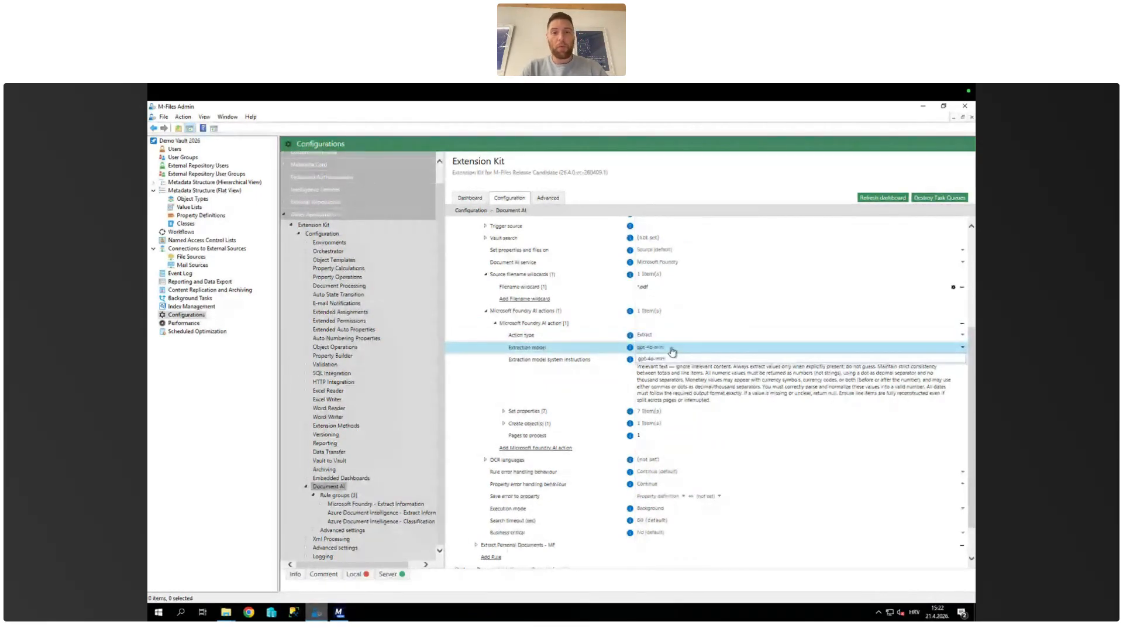
click(673, 351)
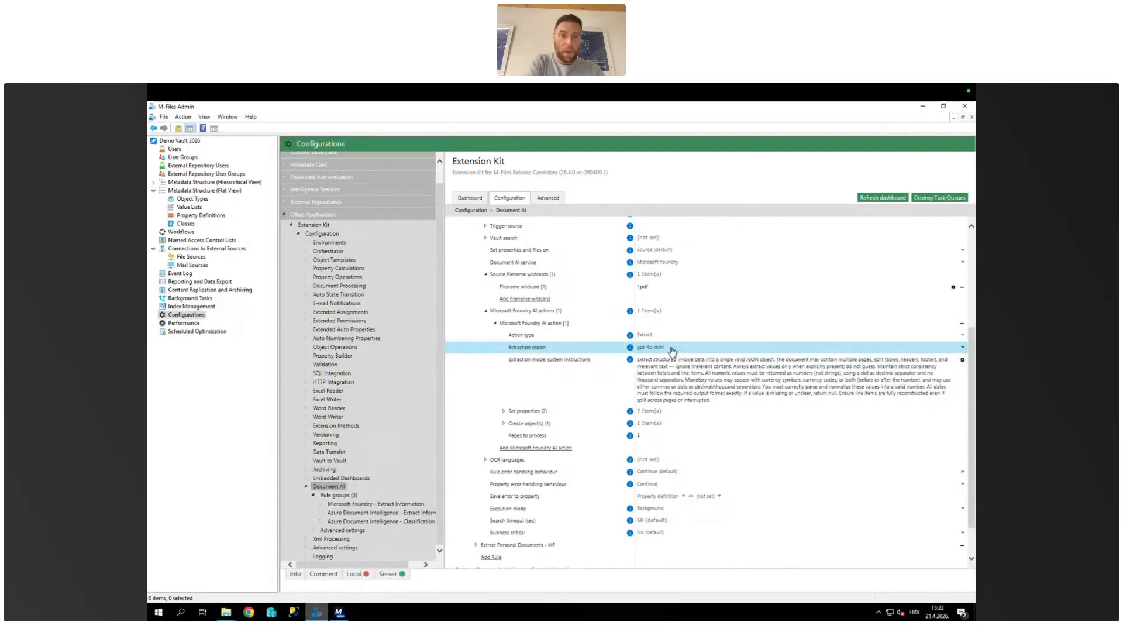
Step: Expand the invoiceDate entry under Set properties and examine its query field description
scroll(667, 376, down, 1)
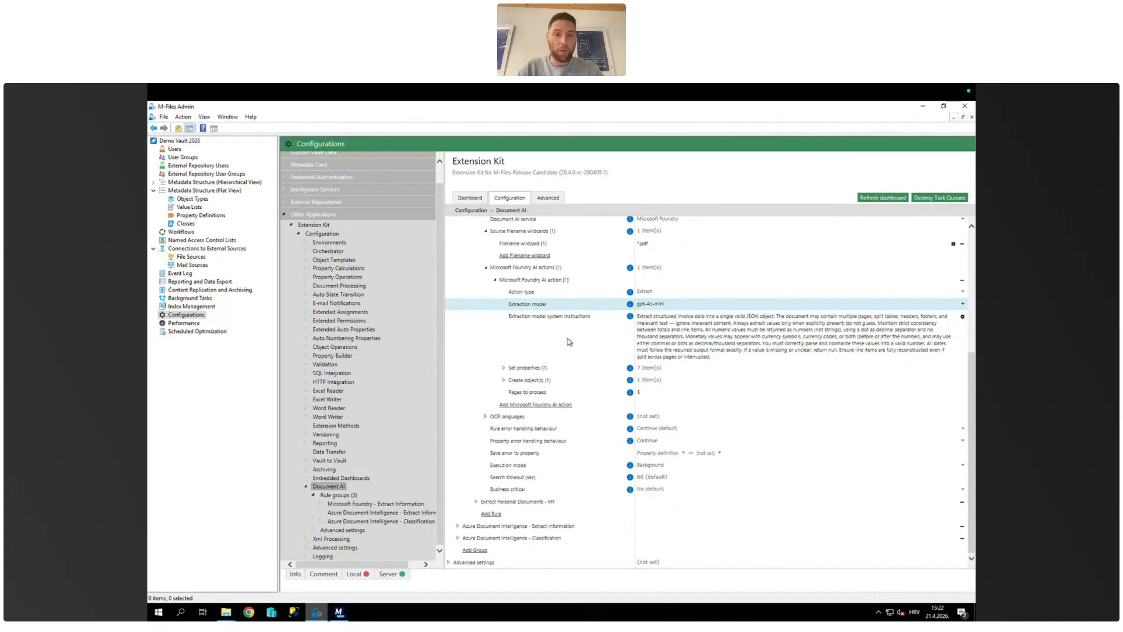
click(503, 367)
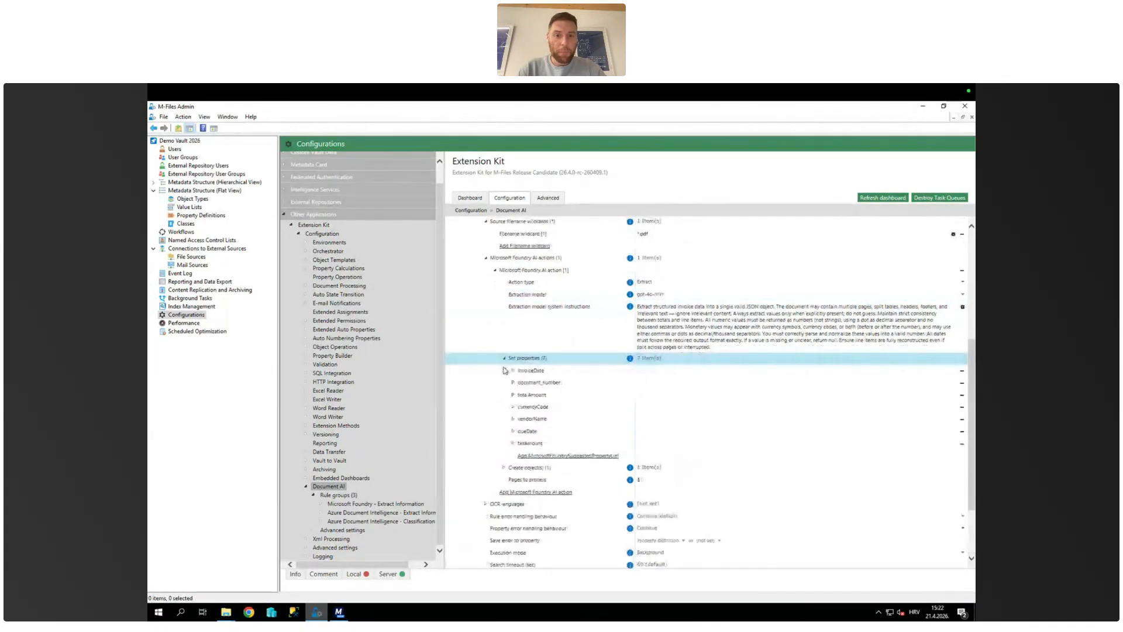
click(513, 301)
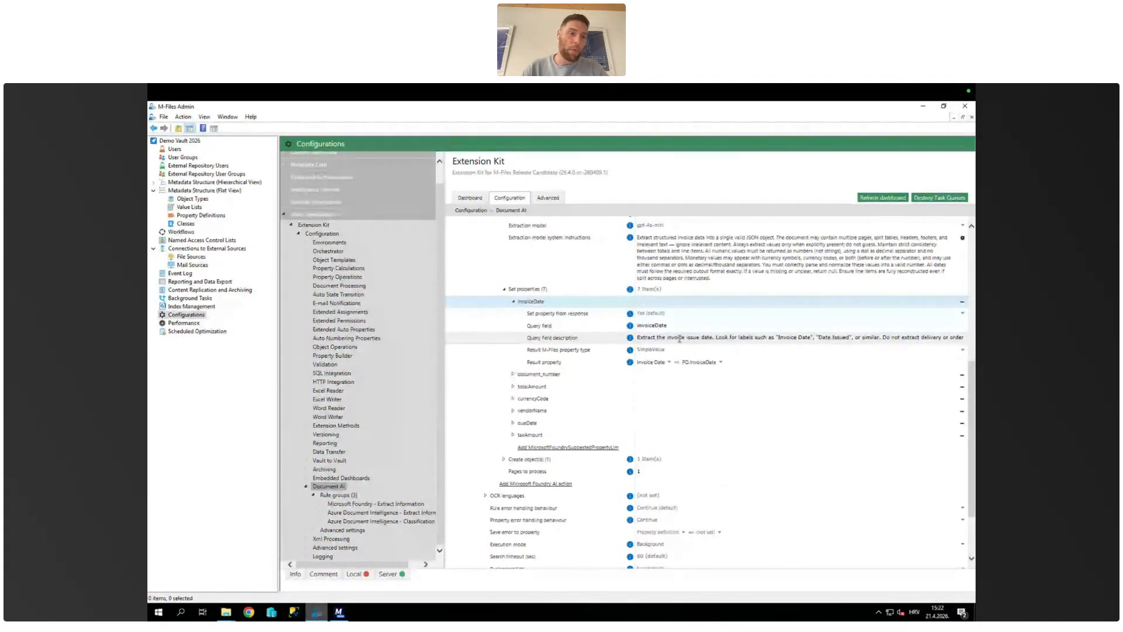
click(772, 337)
drag(798, 338, 956, 341)
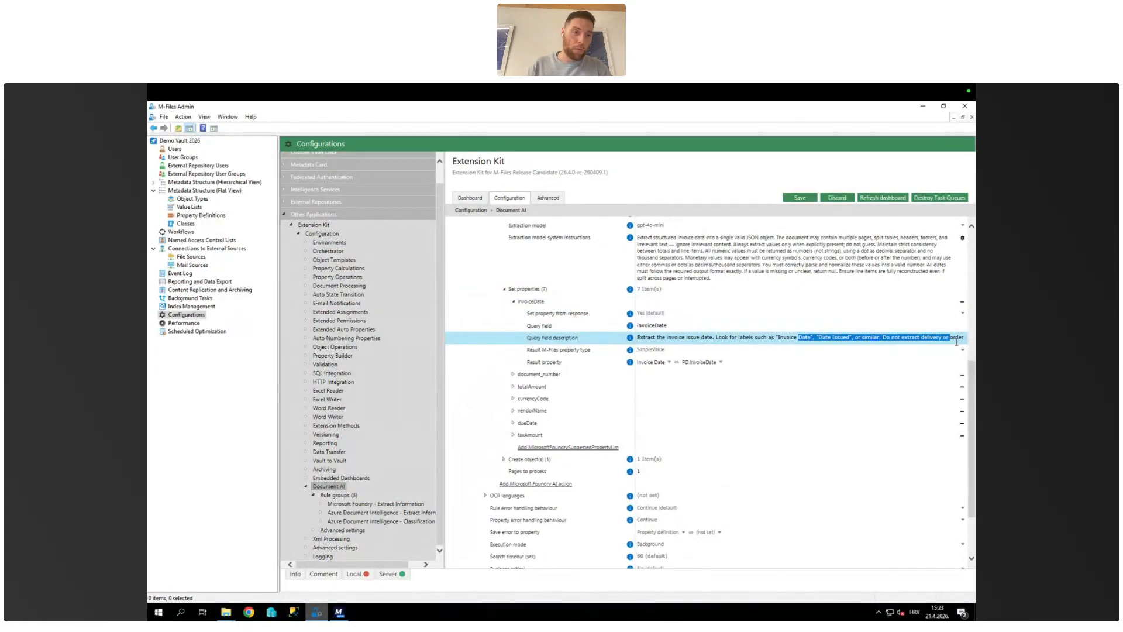
click(943, 339)
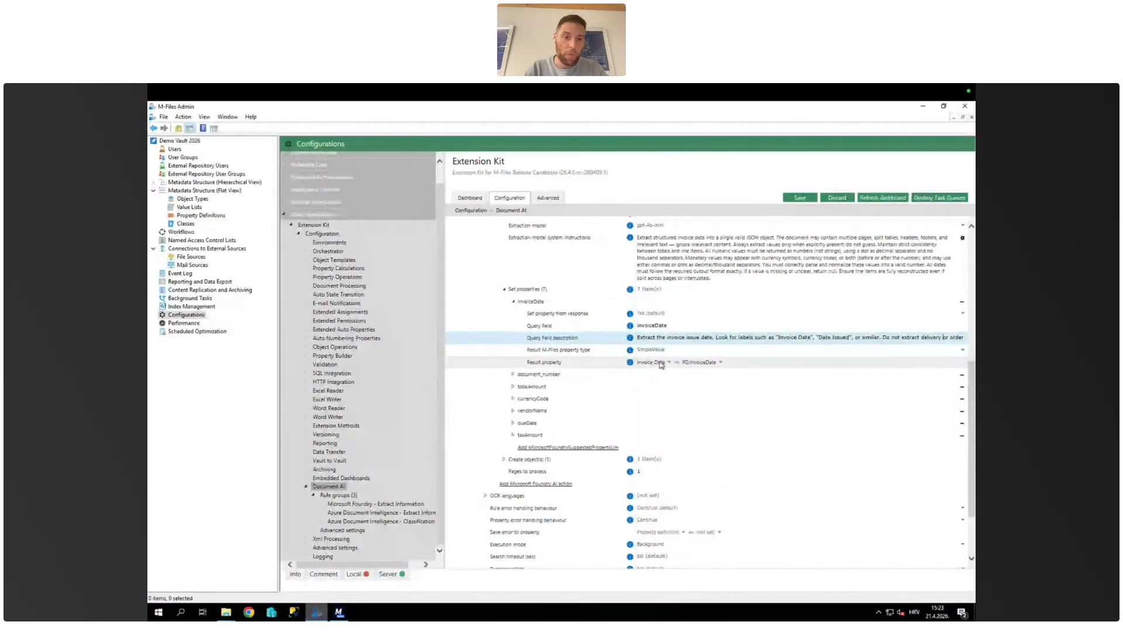
Step: Expand the totalAmount property and compare its query settings with the extraction model's system instructions
scroll(623, 365, down, 1)
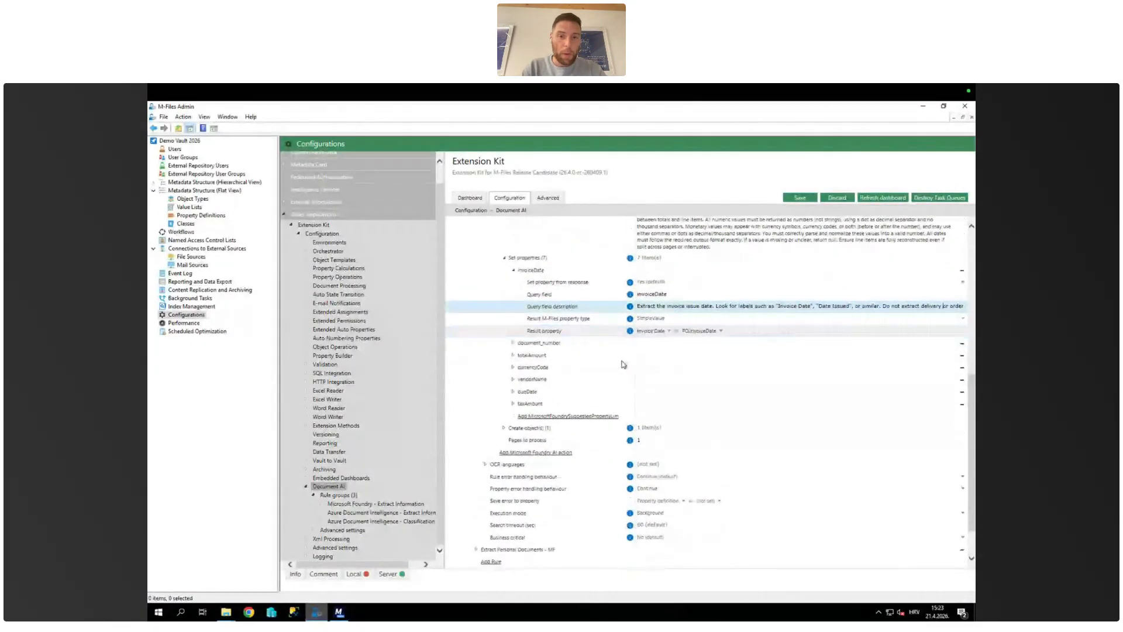
click(513, 355)
click(512, 355)
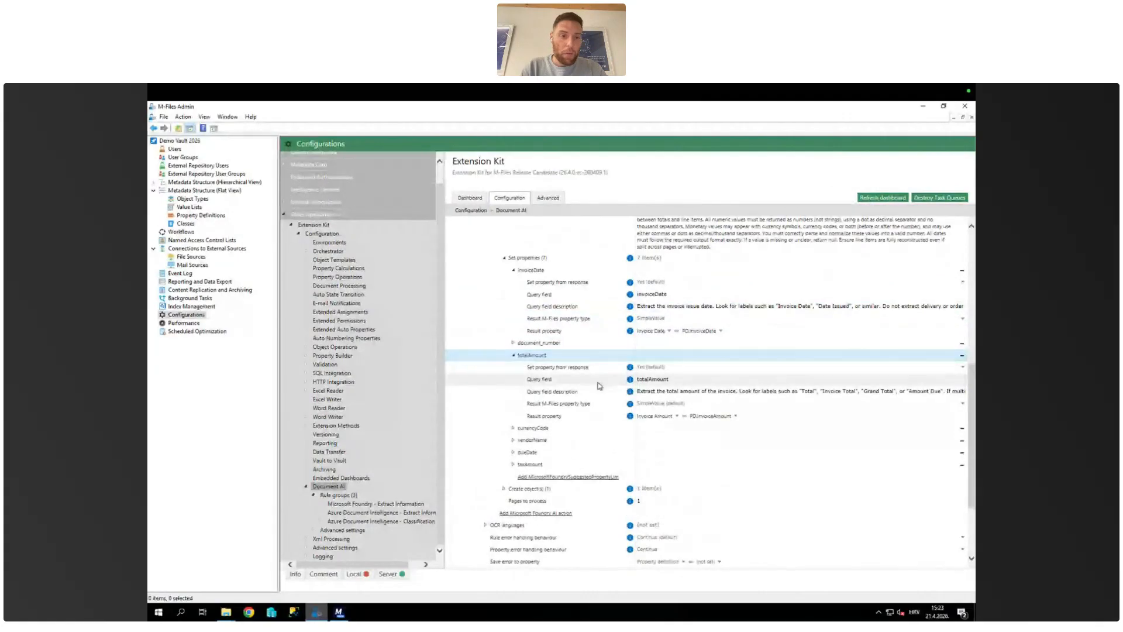
scroll(600, 386, down, 1)
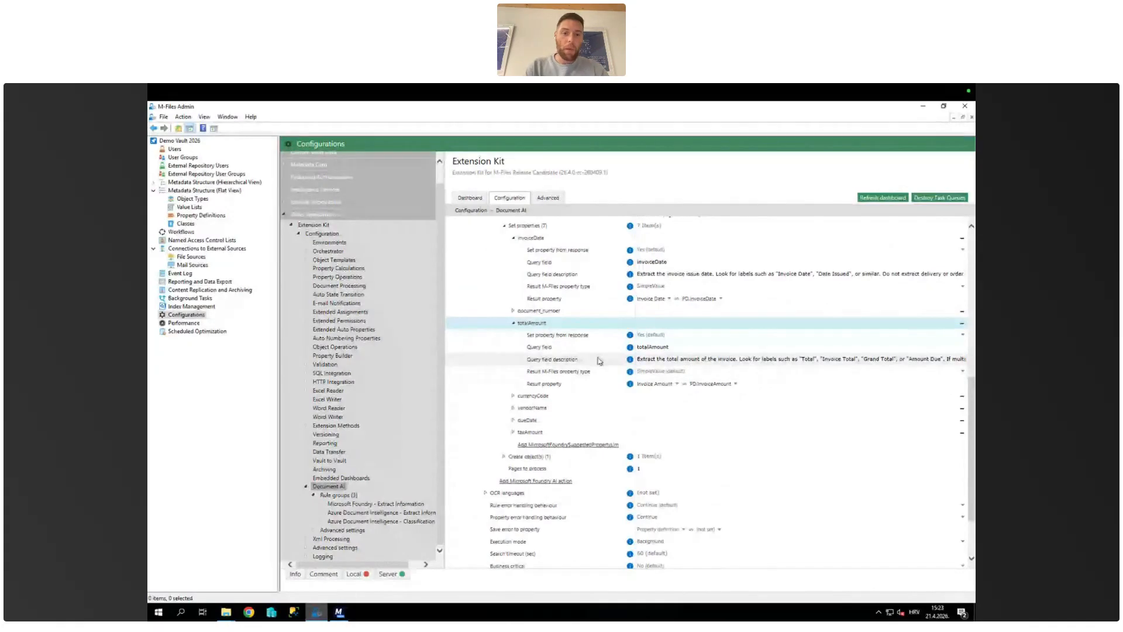
scroll(600, 361, up, 4)
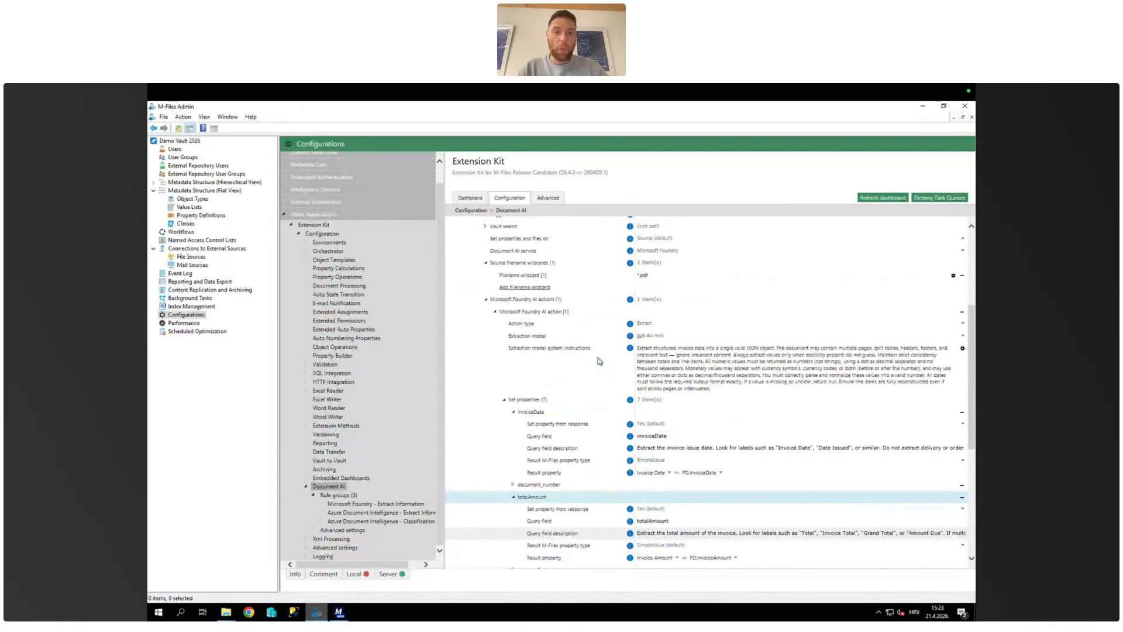
Step: Expand the Create LineItems entry under Create object(s) and review its object type, class and array query field
scroll(600, 361, down, 1)
scroll(599, 361, down, 1)
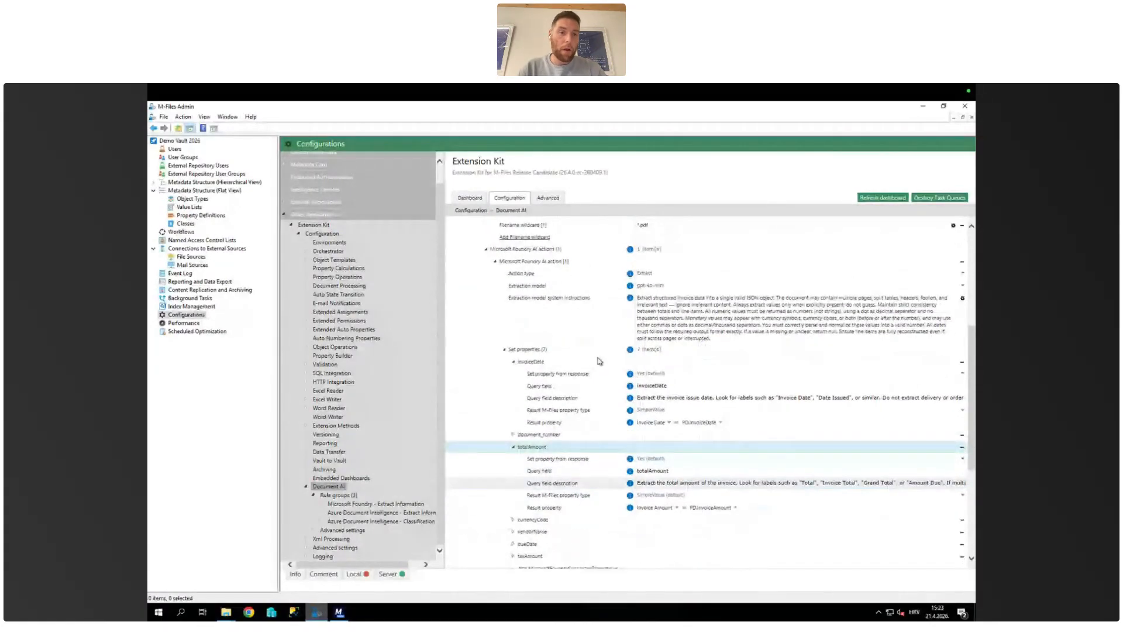
scroll(600, 361, down, 1)
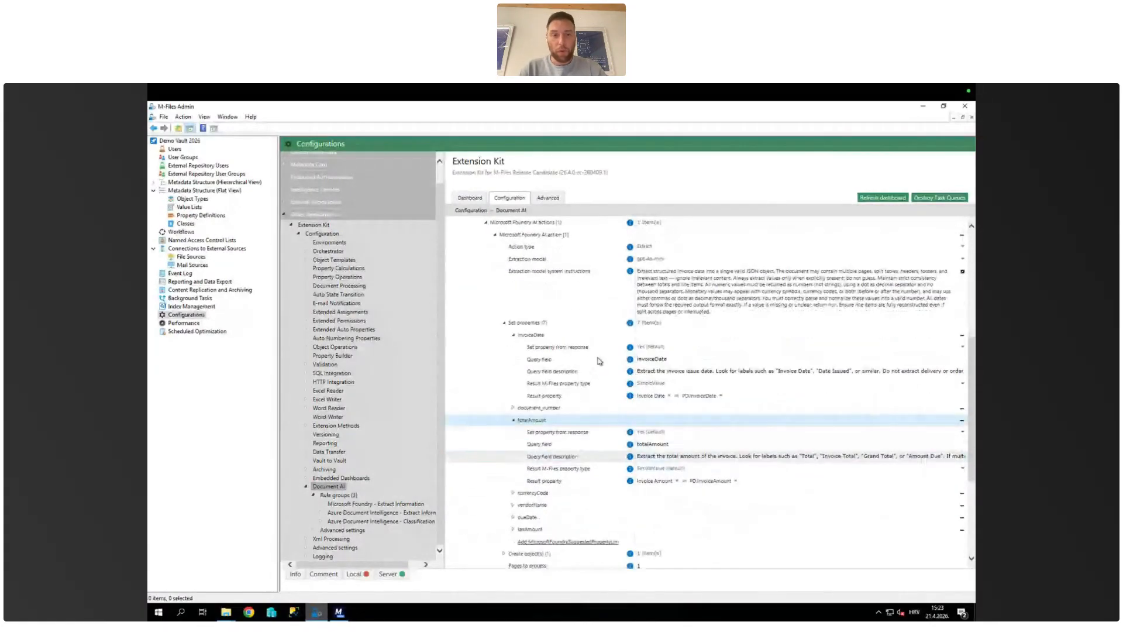
scroll(599, 361, down, 2)
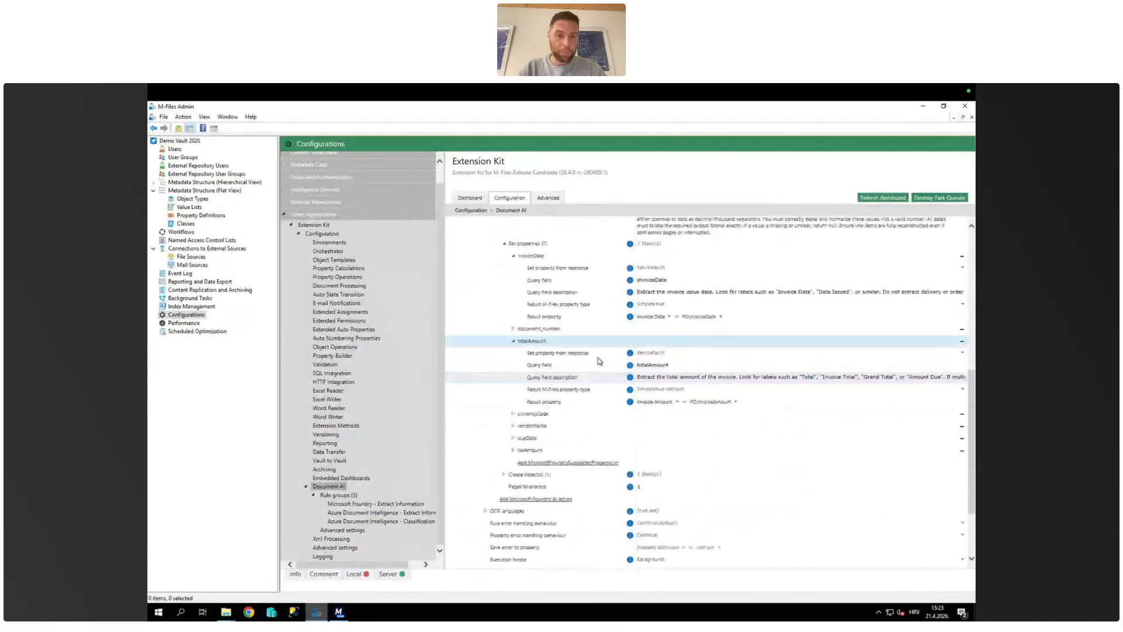
scroll(599, 361, down, 2)
scroll(599, 361, up, 1)
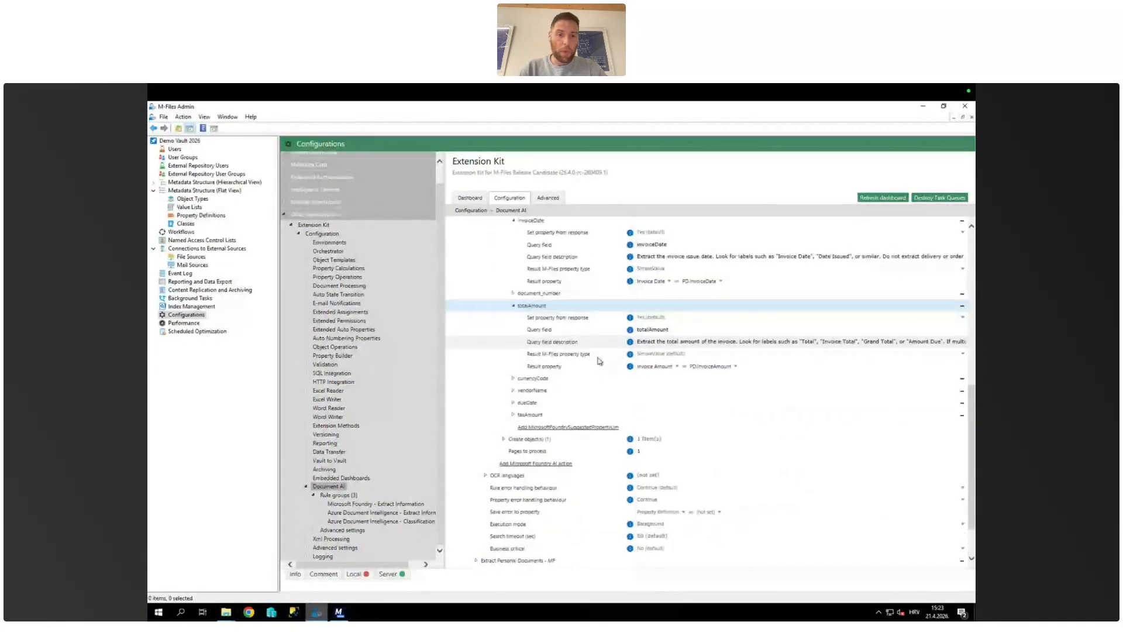
click(505, 440)
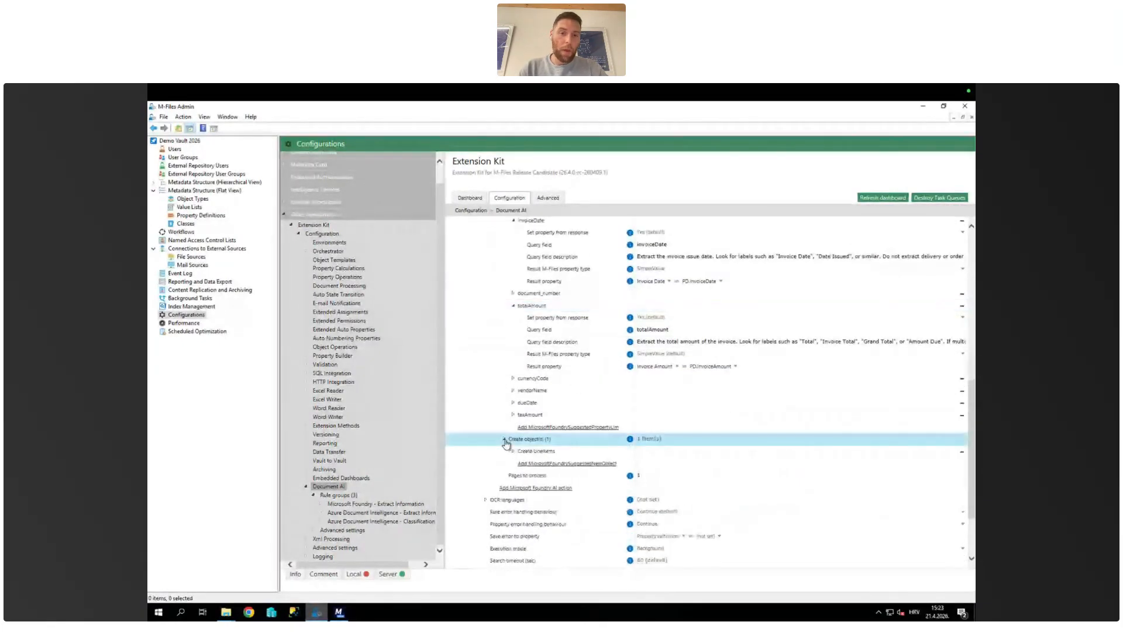
click(513, 451)
scroll(513, 452, down, 2)
scroll(514, 452, down, 2)
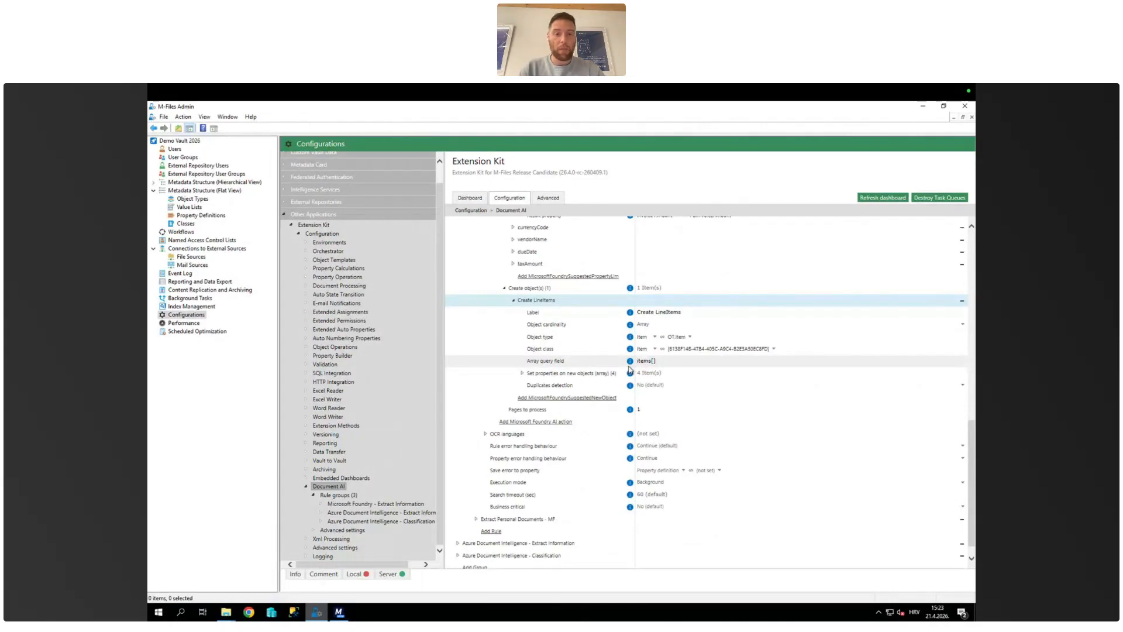
Step: Expand the items[].itemName property set on new line item objects and examine its query field description
click(522, 376)
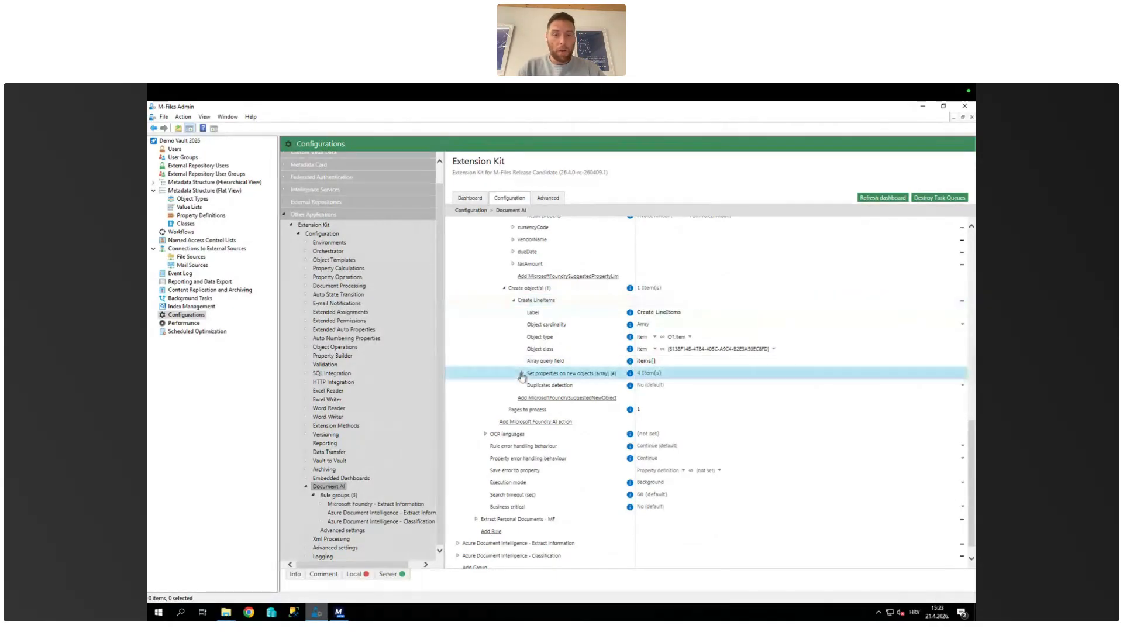
click(522, 374)
click(531, 345)
click(531, 344)
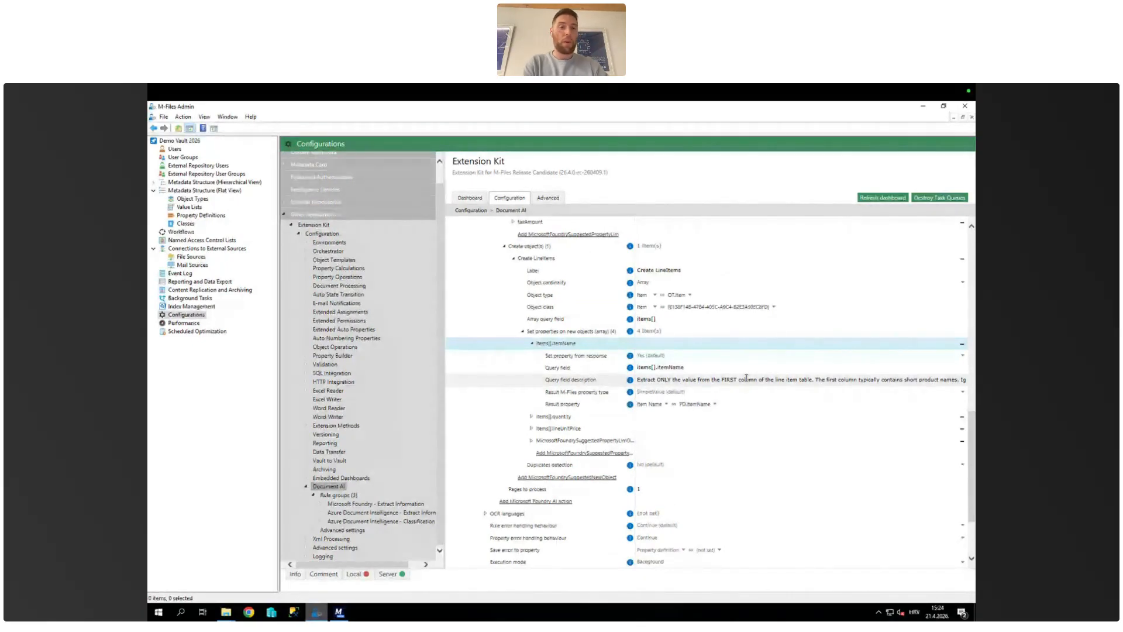
Step: Return to the start of the Extract Invoices - MF rule and collapse it
scroll(613, 364, up, 5)
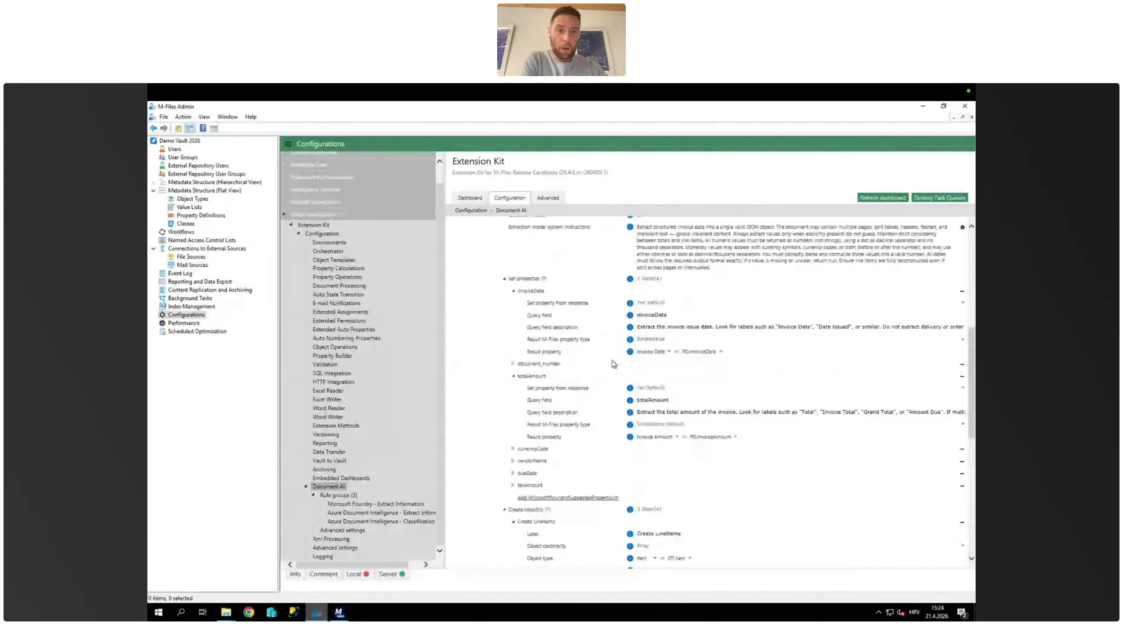
scroll(613, 364, up, 5)
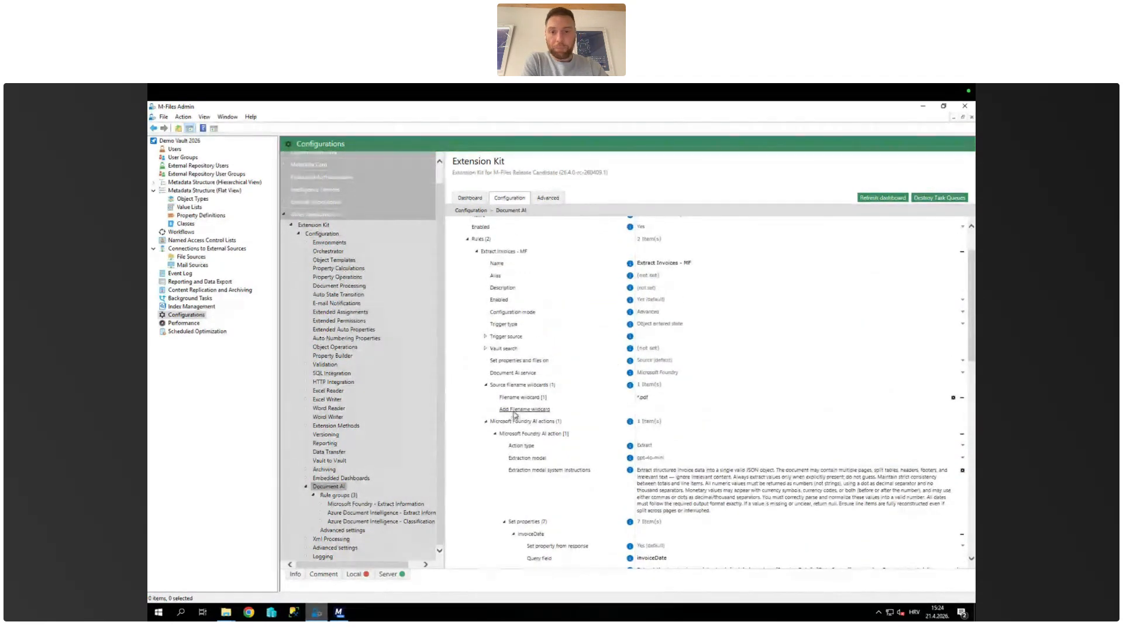
scroll(517, 411, down, 2)
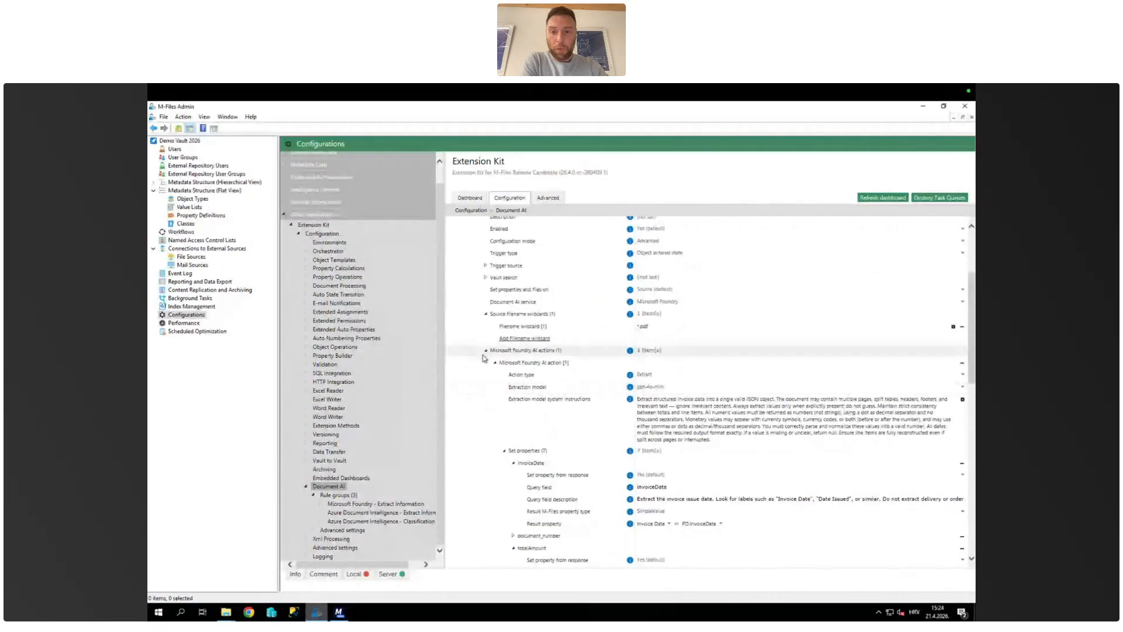
scroll(483, 358, up, 3)
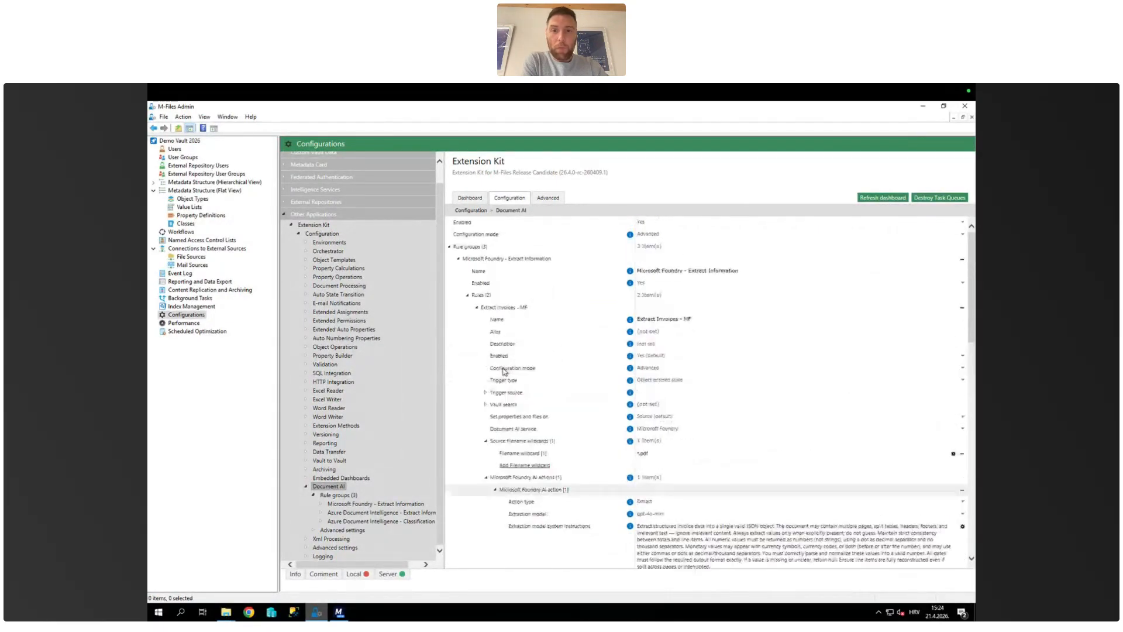
click(477, 309)
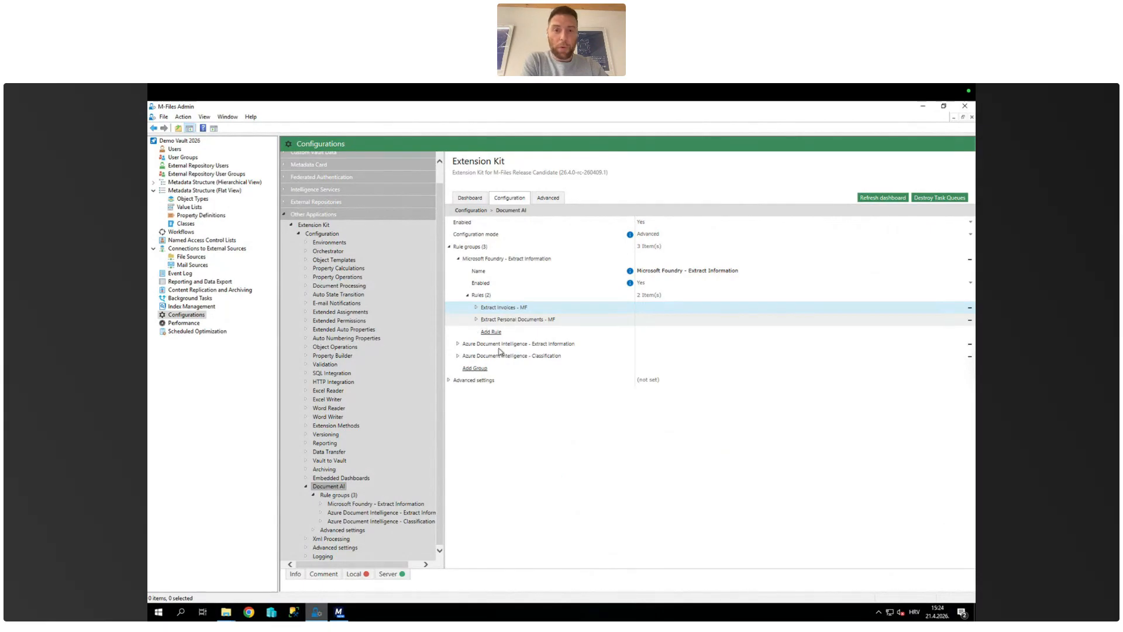
Step: Expand the Extract Personal Documents - MF rule and its Microsoft Foundry AI action
click(477, 321)
click(477, 319)
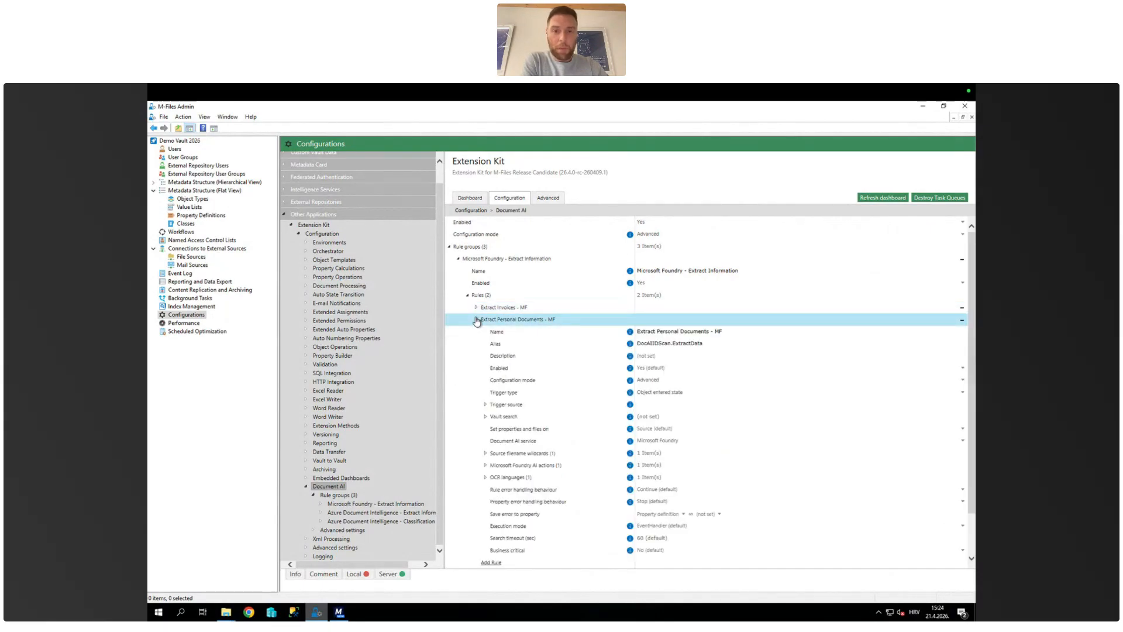
scroll(506, 384, down, 1)
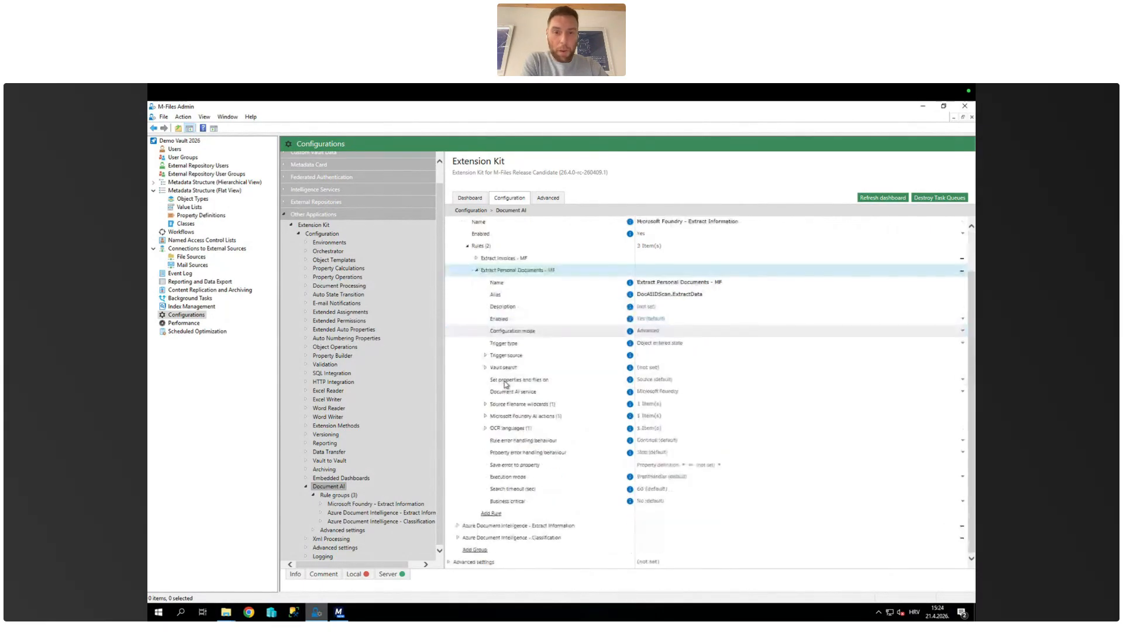
click(486, 416)
click(496, 430)
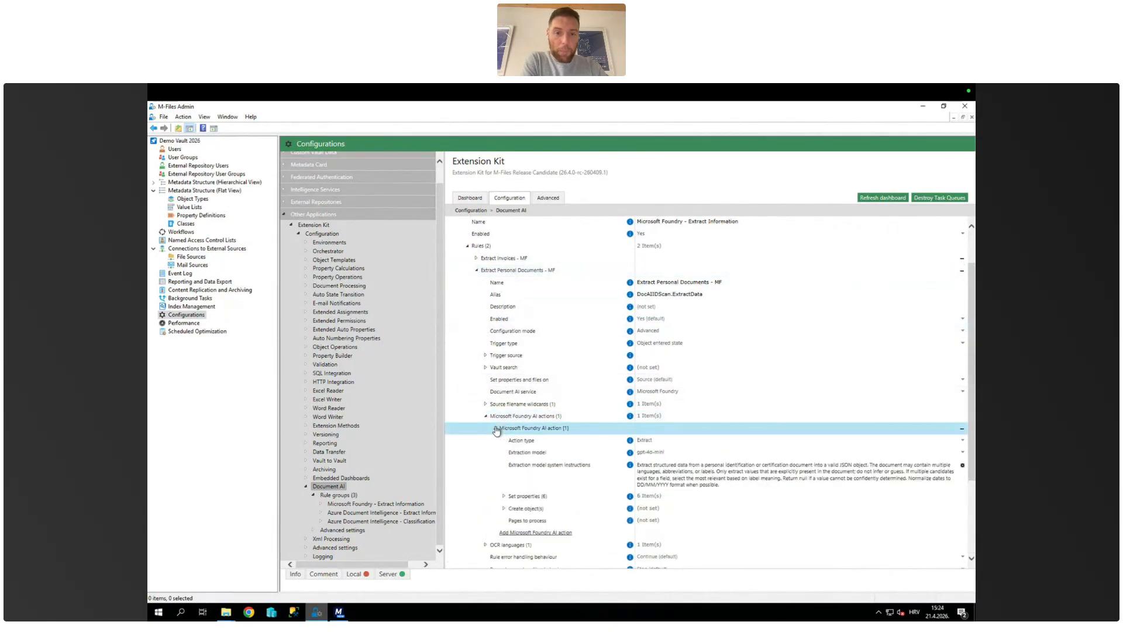
Step: Review the personal documents action's system instructions and expand its Set properties list
scroll(689, 357, down, 3)
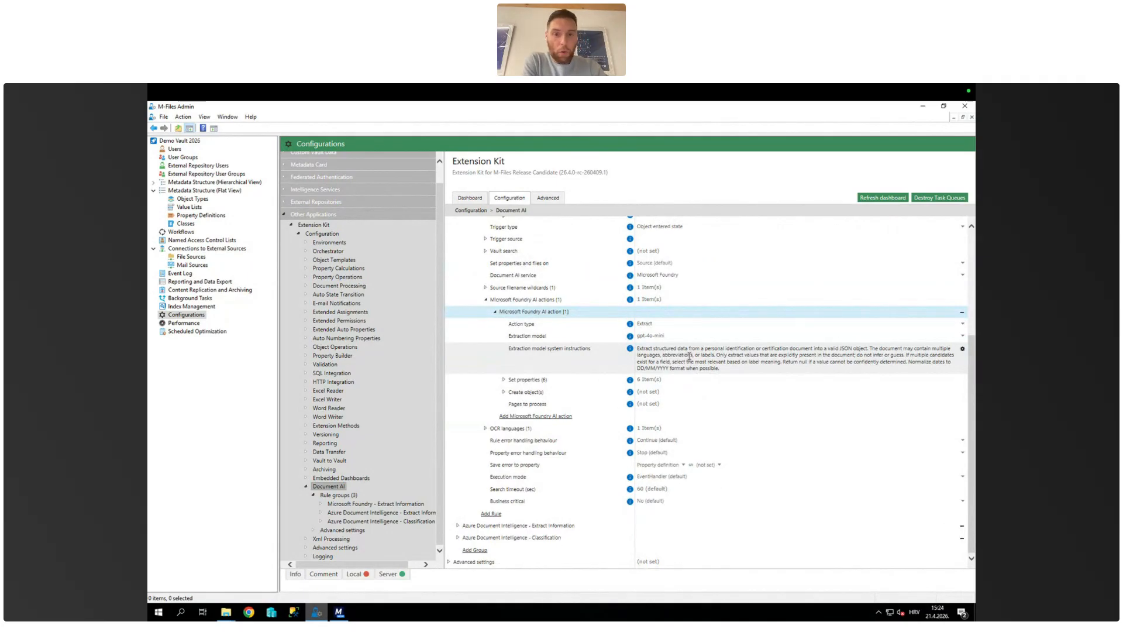
click(503, 379)
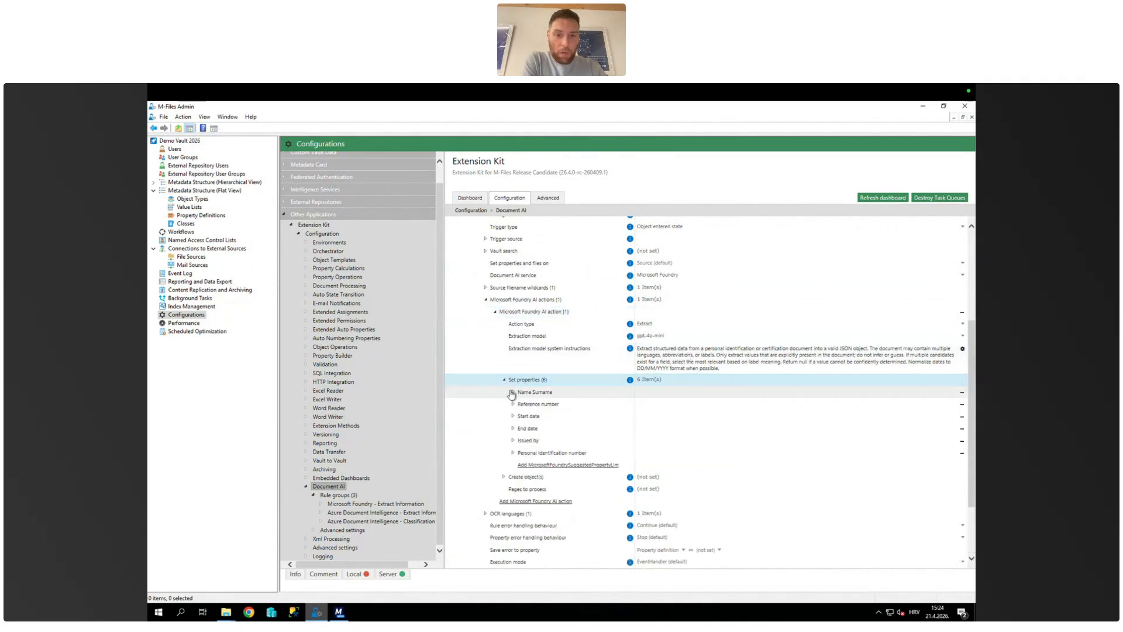
scroll(512, 394, down, 3)
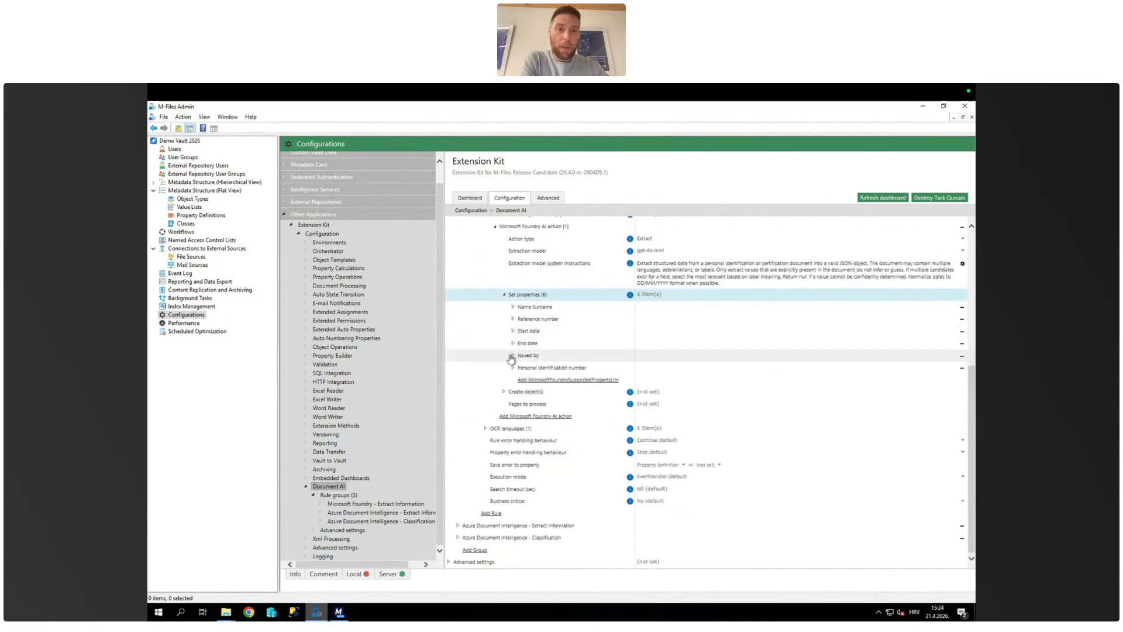
scroll(510, 359, up, 1)
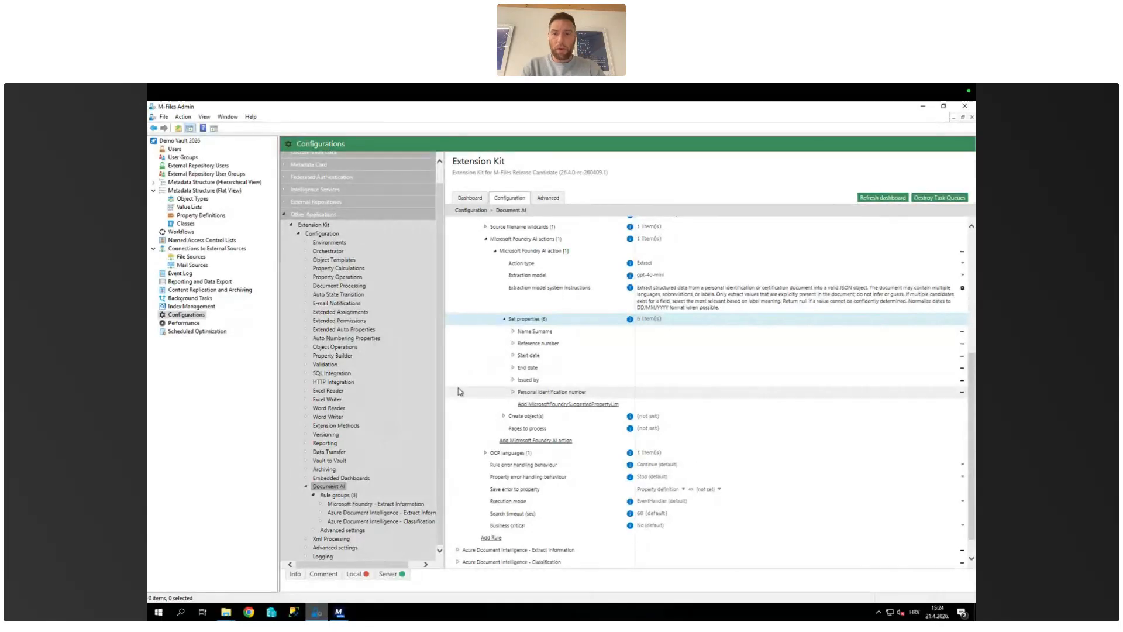
click(335, 612)
click(314, 612)
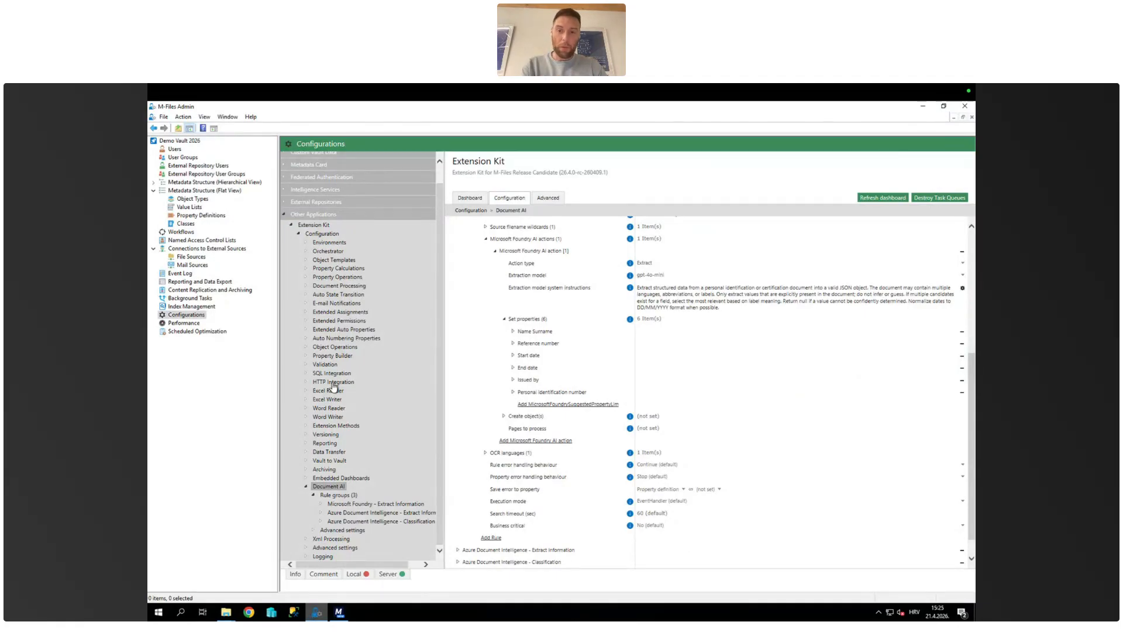
mouse_move(341, 618)
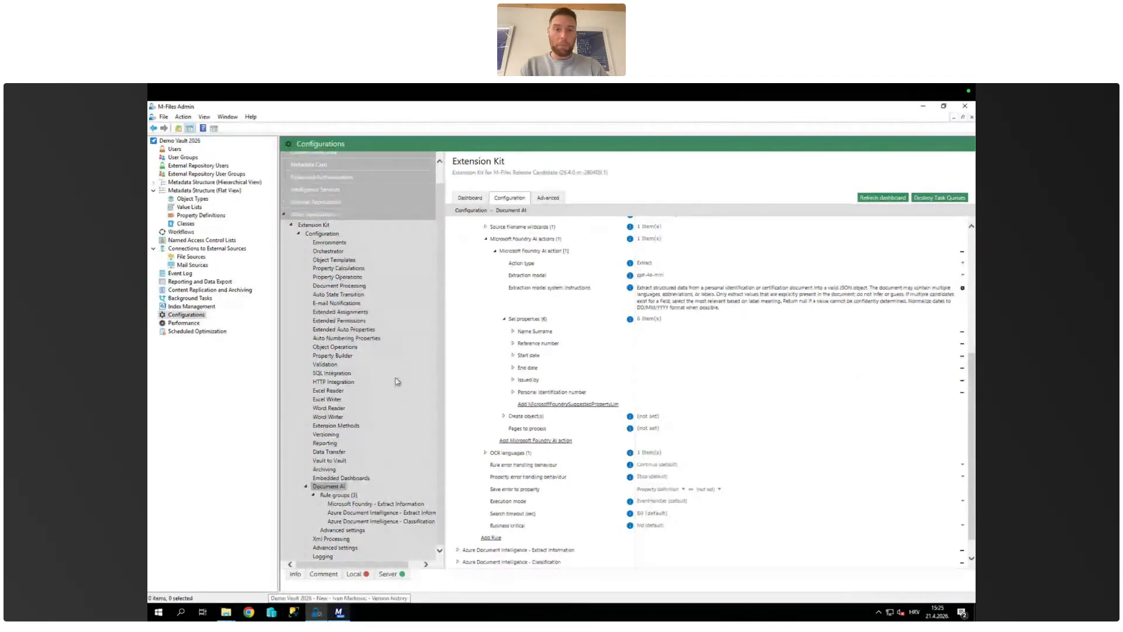
scroll(539, 380, up, 5)
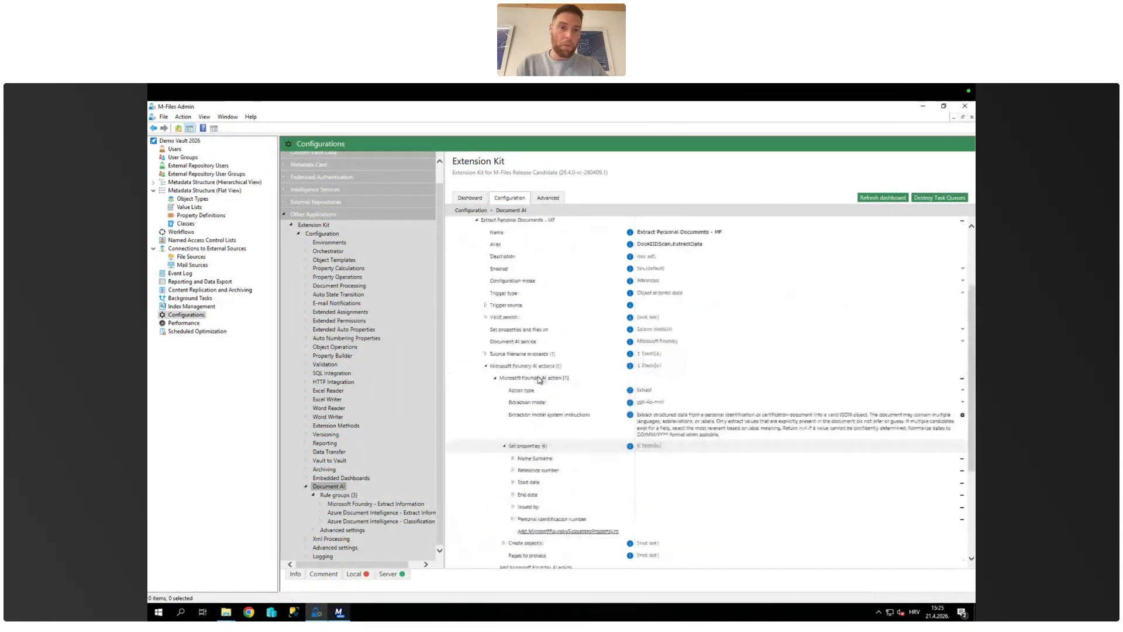
scroll(538, 380, up, 1)
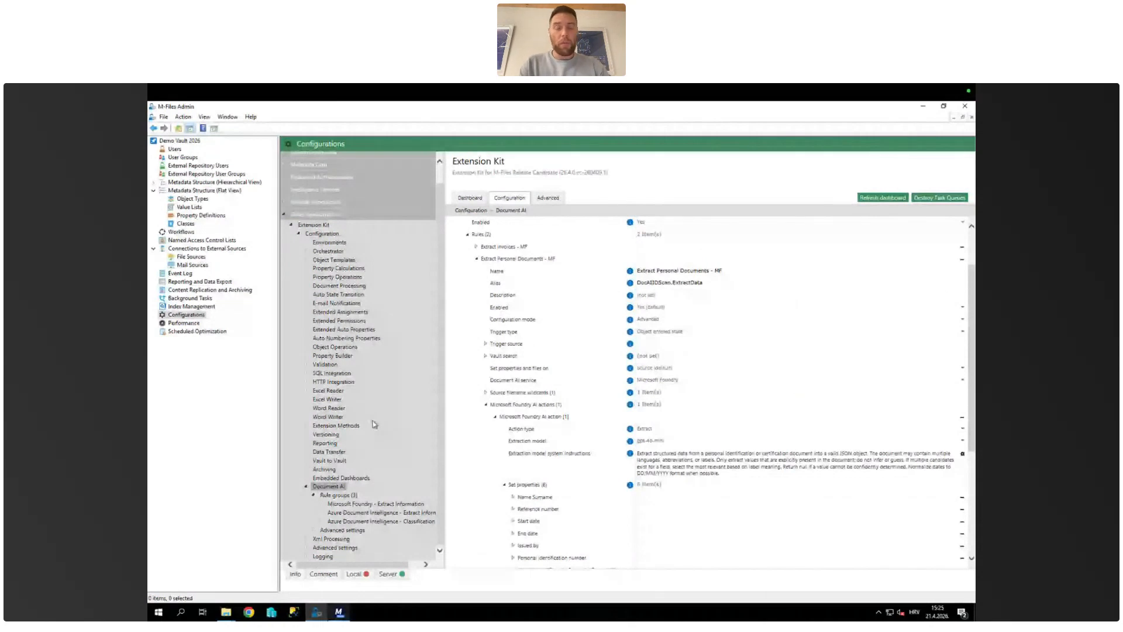
Step: Open the HTTP Integration configuration and expand the rules of its Document AI rule group
click(341, 383)
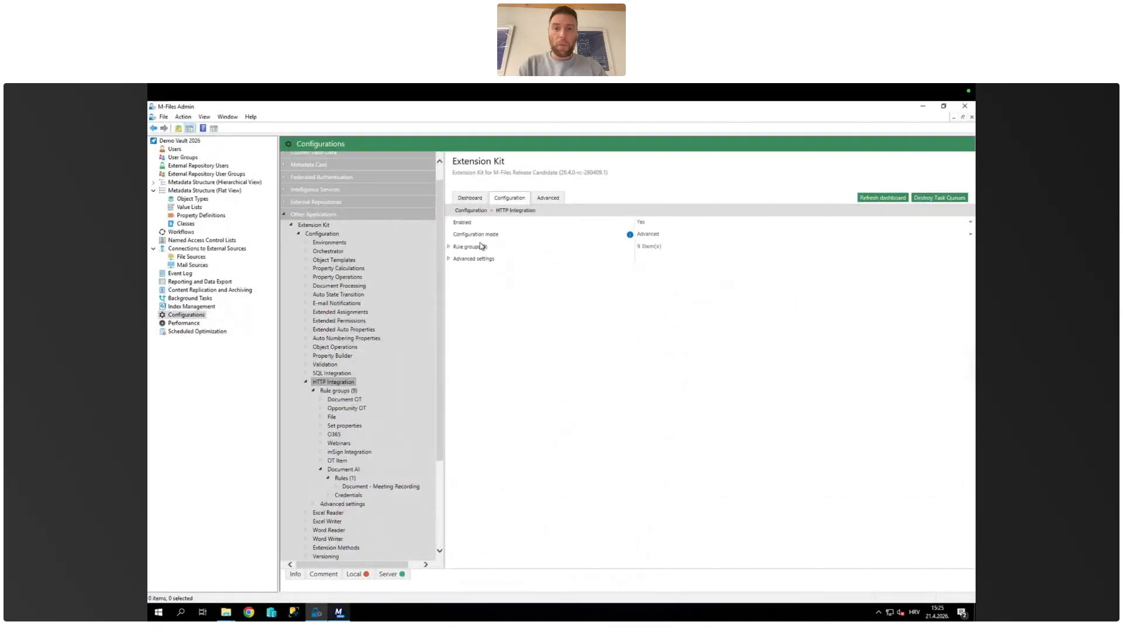
click(450, 248)
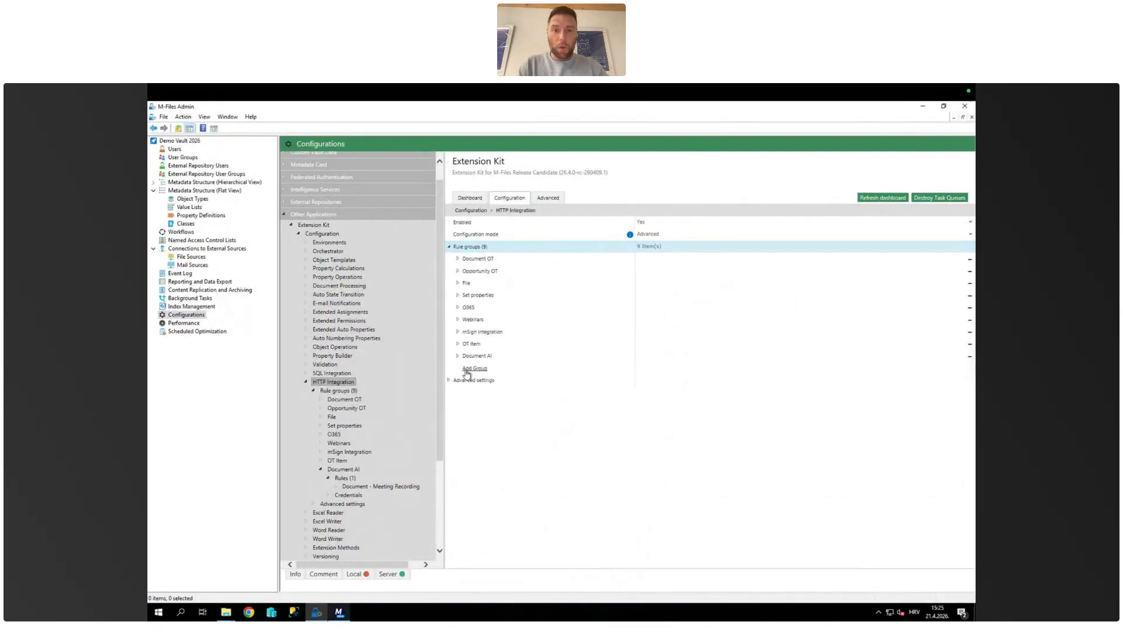
click(458, 357)
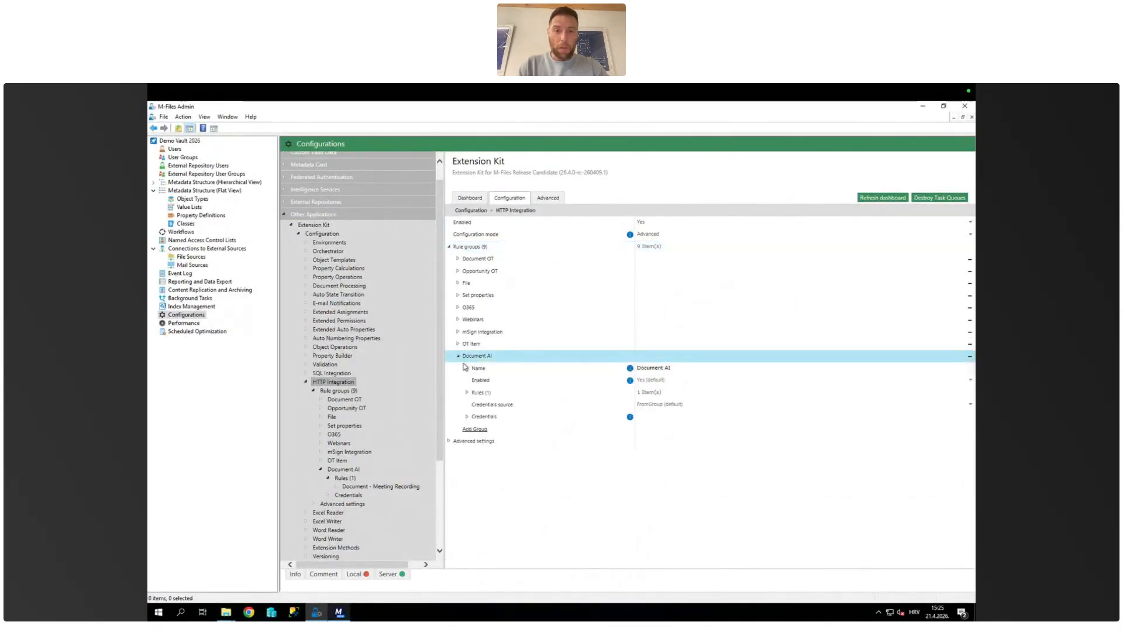
click(469, 394)
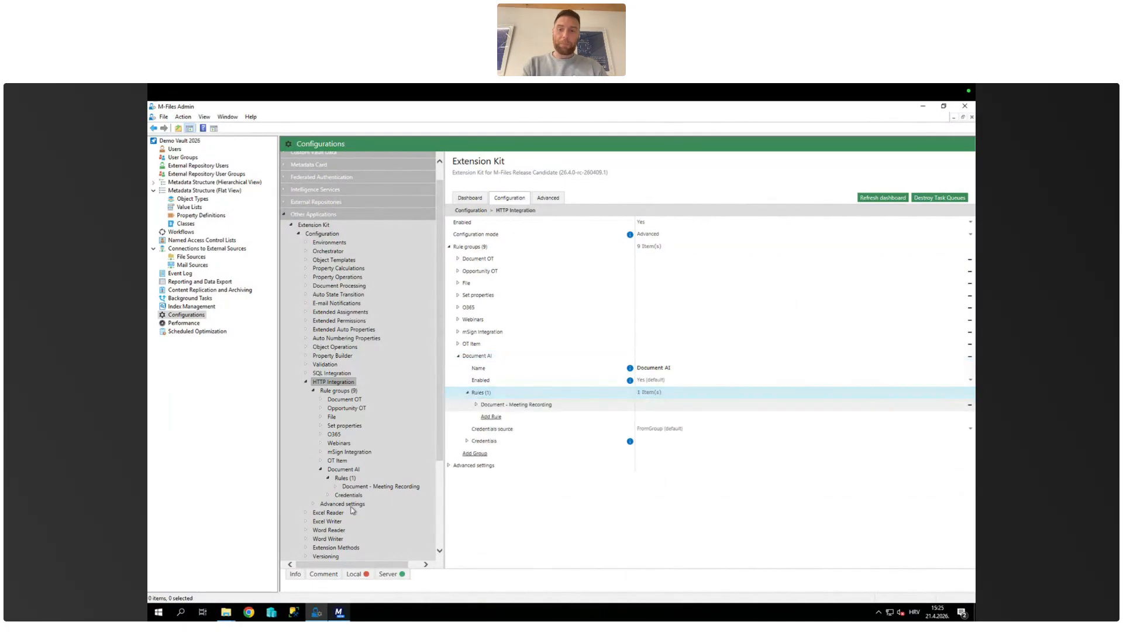
Step: Switch to the M-Files vault, try to import Webinar_Recording_Demo.mp4 into the version history listing, and return to the vault's home view
click(340, 611)
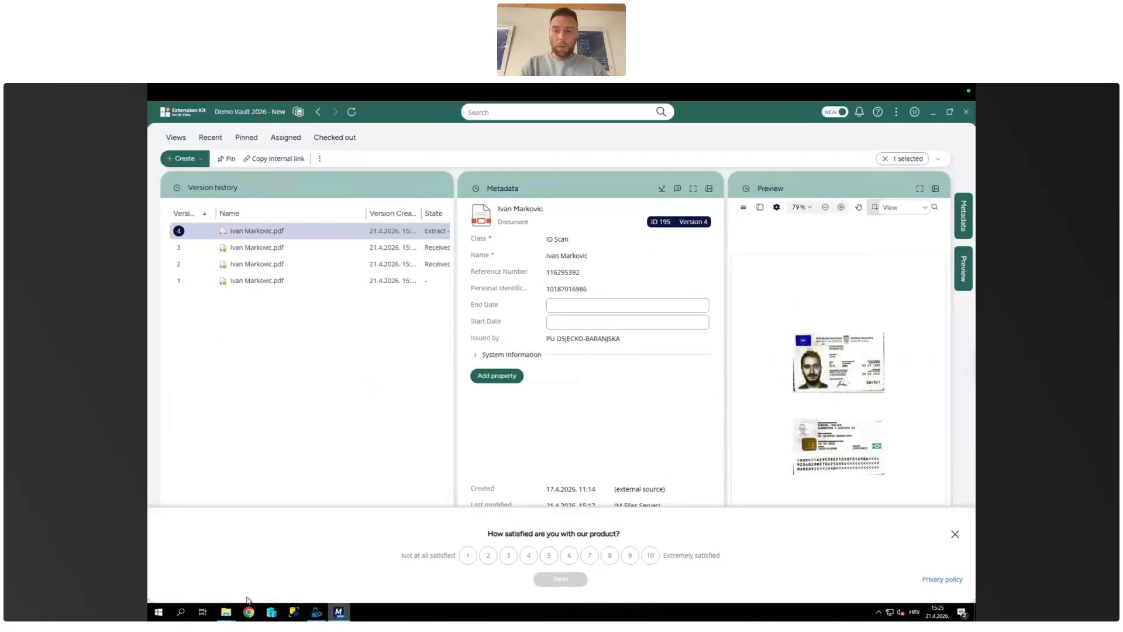
mouse_move(233, 615)
click(286, 583)
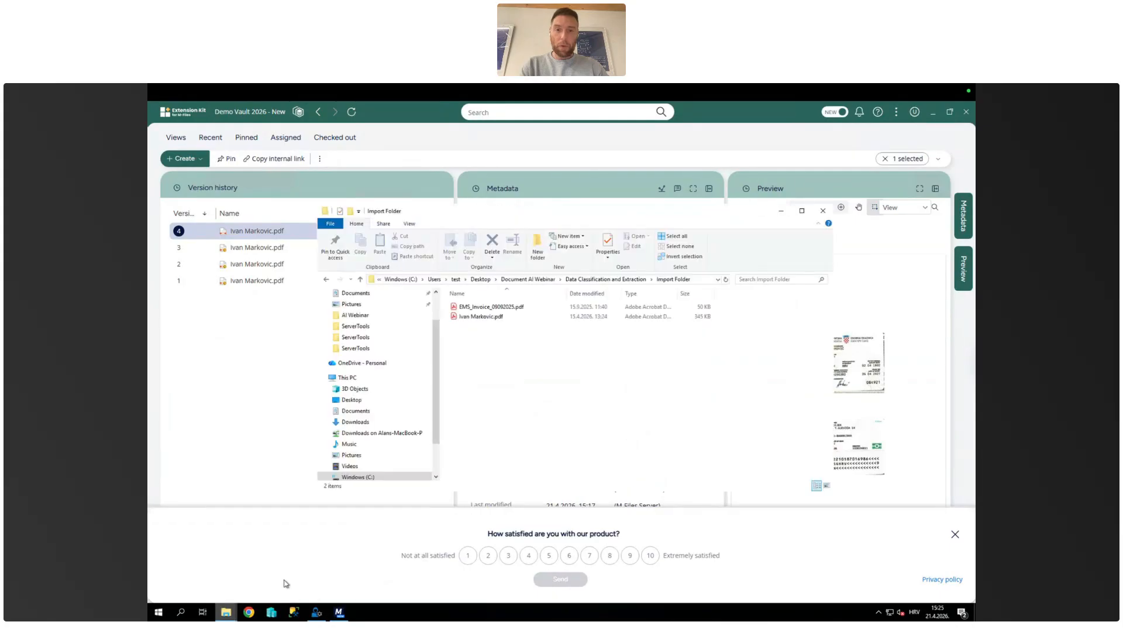
click(214, 570)
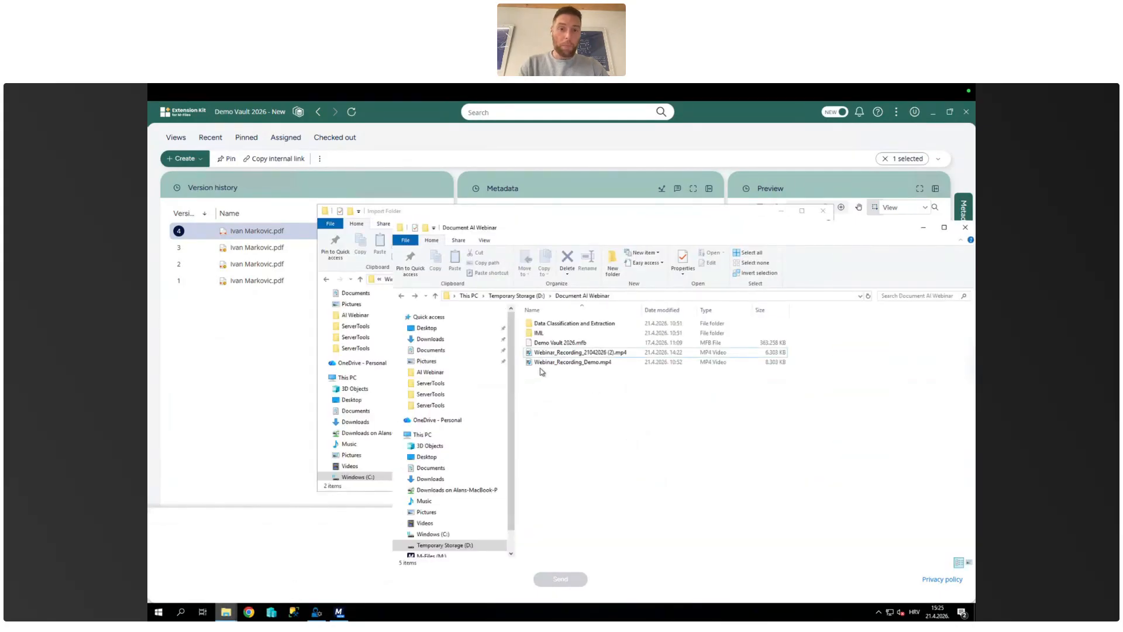
click(562, 364)
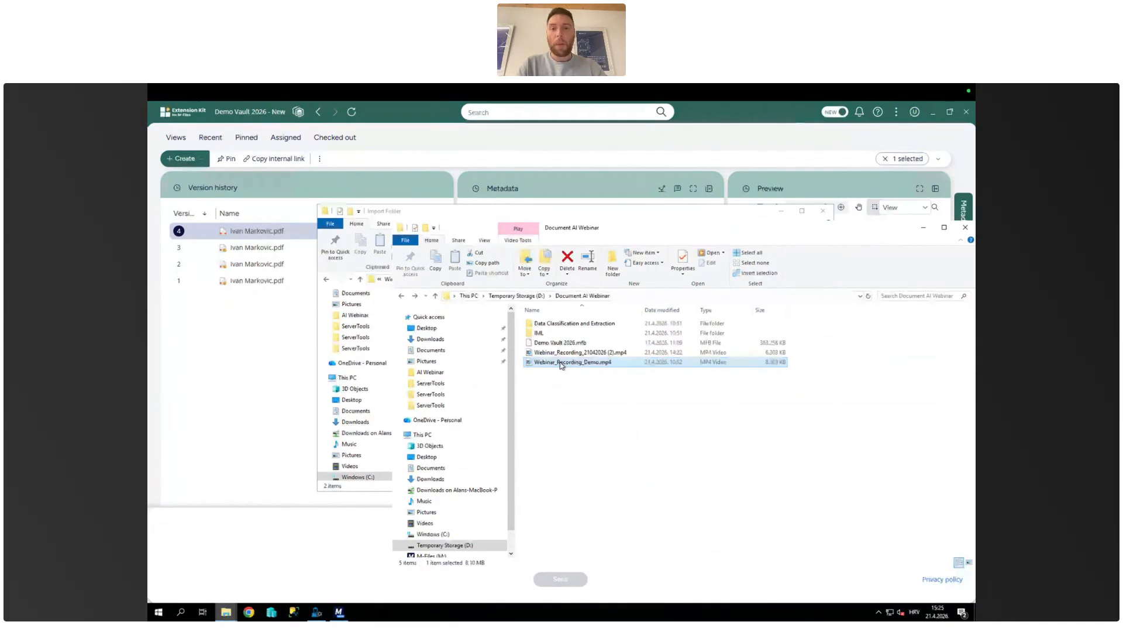
drag(540, 363, 209, 376)
click(228, 387)
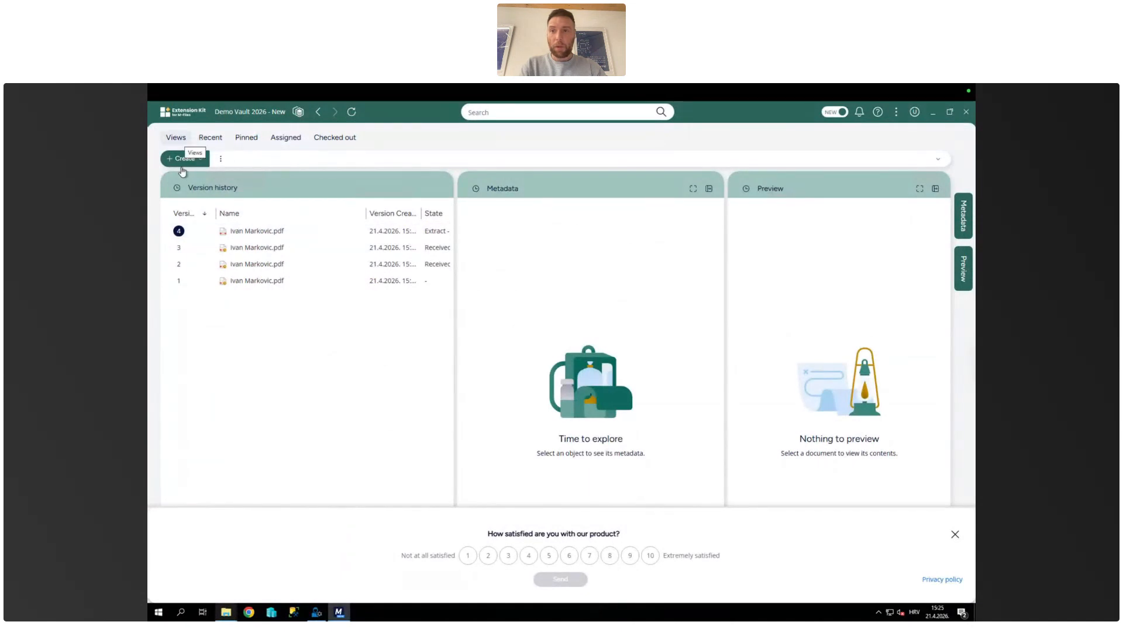
click(295, 117)
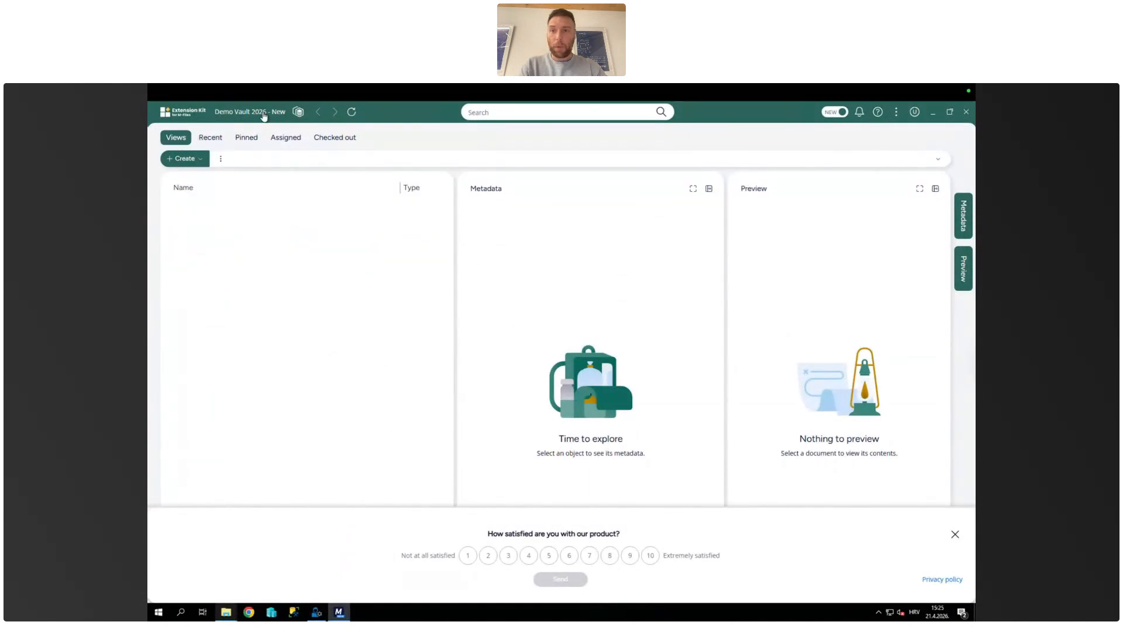
Step: Try to add Webinar_Recording_Demo.mp4 from the Document AI Webinar folder to the vault home, creating it despite its duplicate content
mouse_move(227, 614)
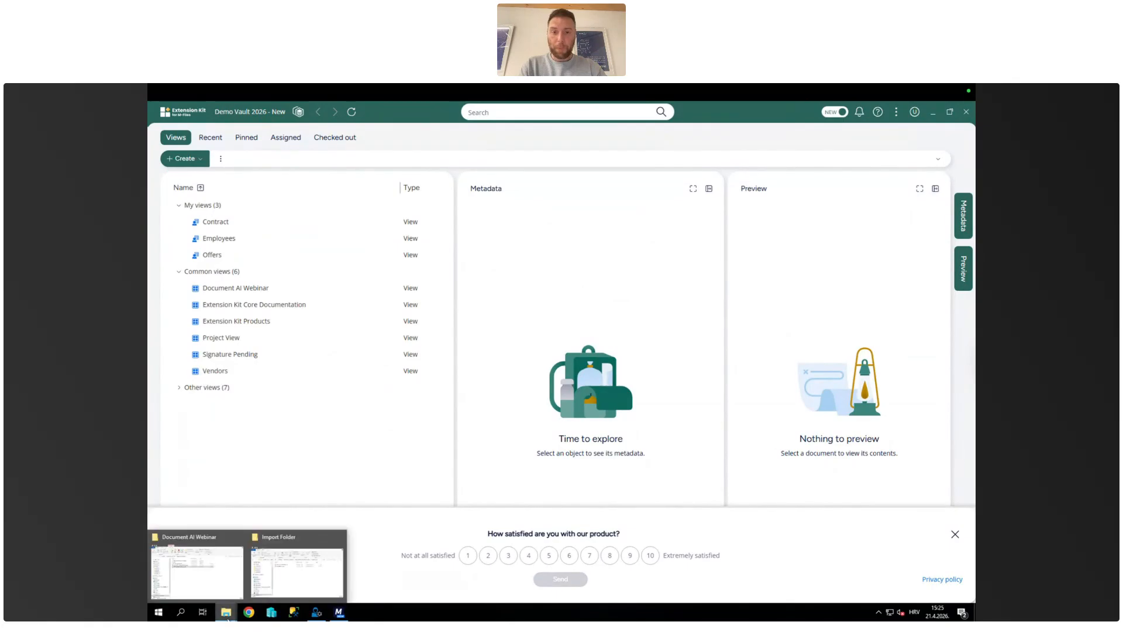
mouse_move(275, 574)
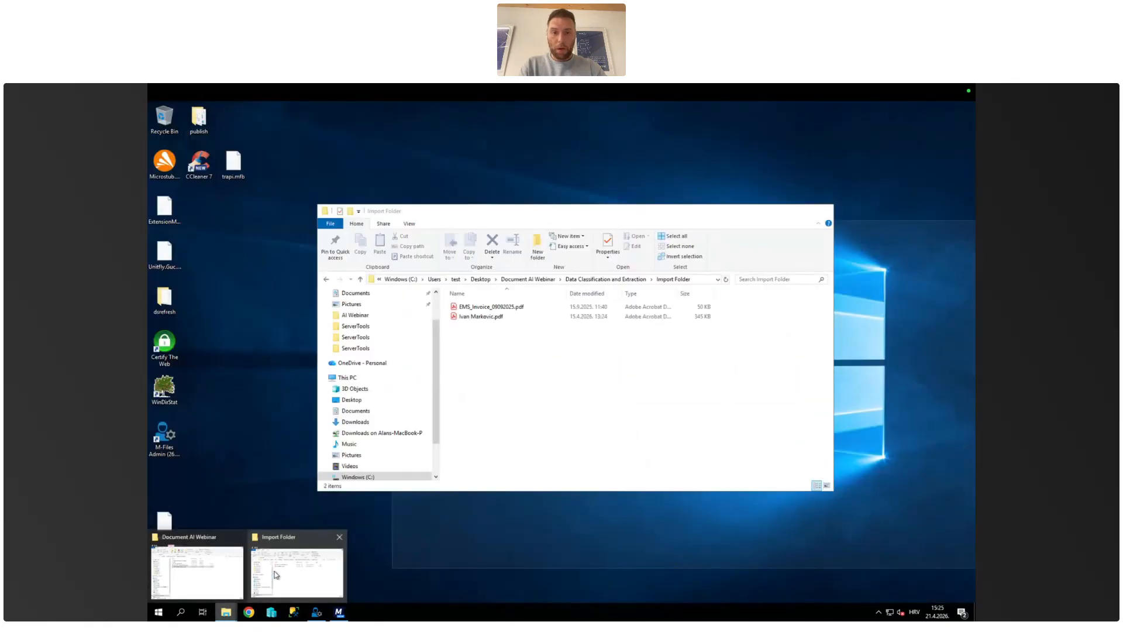
click(240, 576)
drag(587, 367, 264, 439)
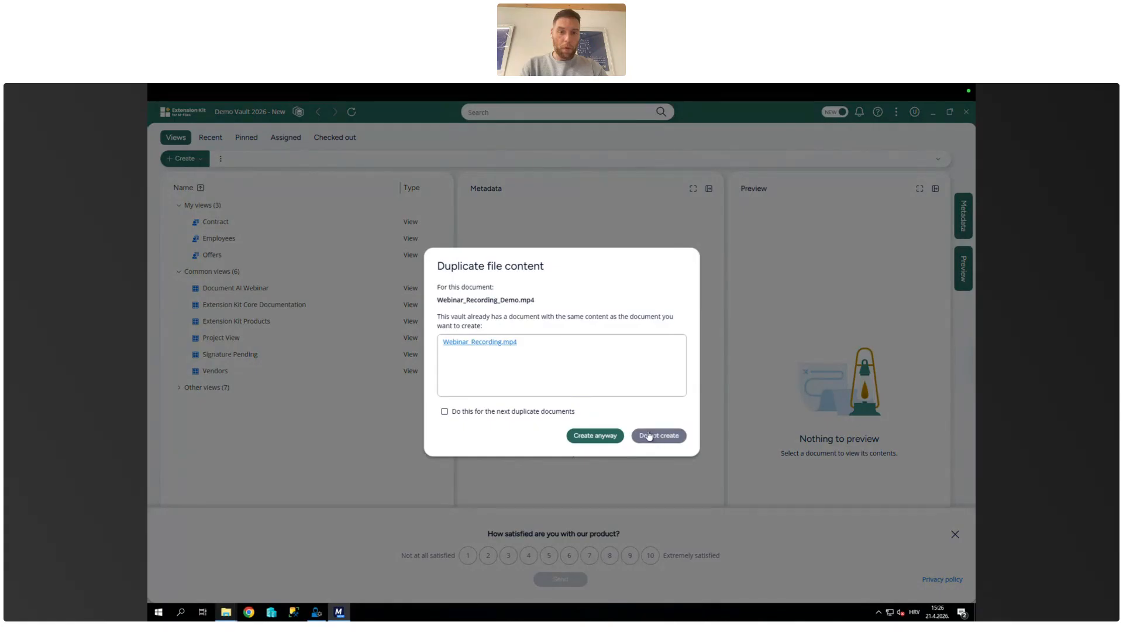
click(603, 435)
Step: Give the new Webinar_Recording_Demo document the Meeting Recording class and today's date, and cancel its creation
click(543, 262)
text(meet)
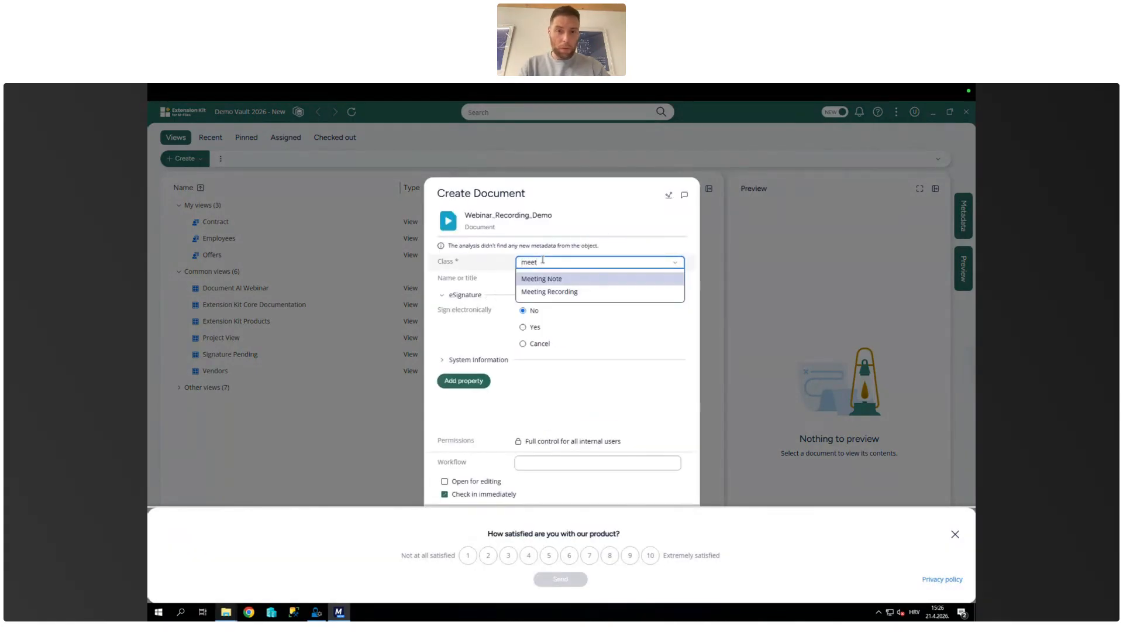
click(556, 291)
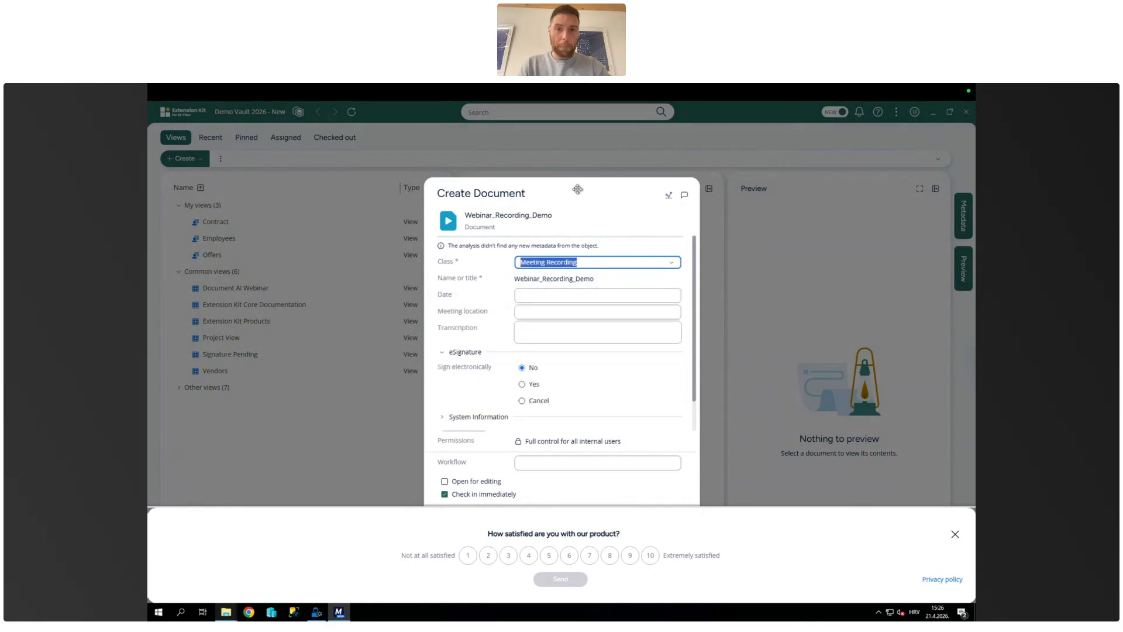
drag(569, 193, 434, 158)
click(405, 258)
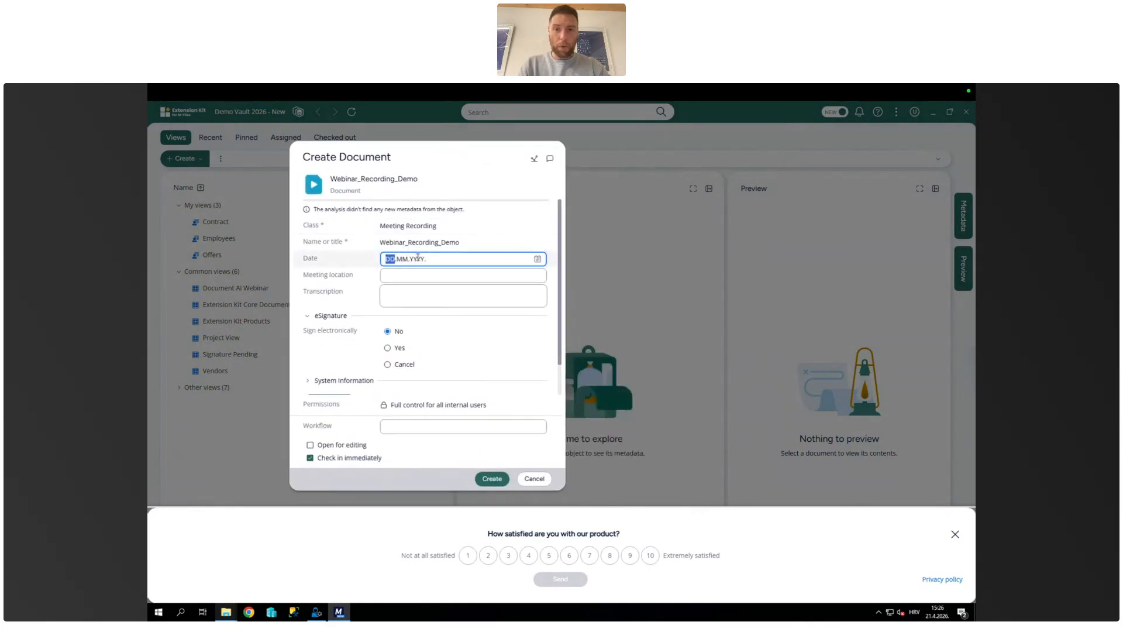
click(537, 259)
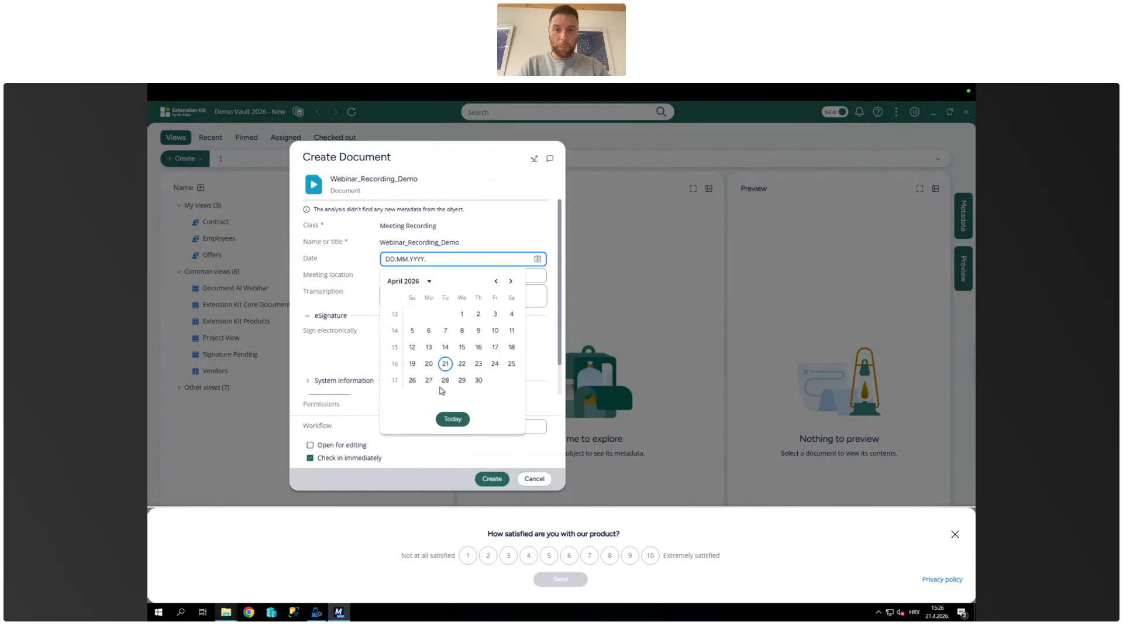
click(454, 419)
click(531, 479)
click(624, 370)
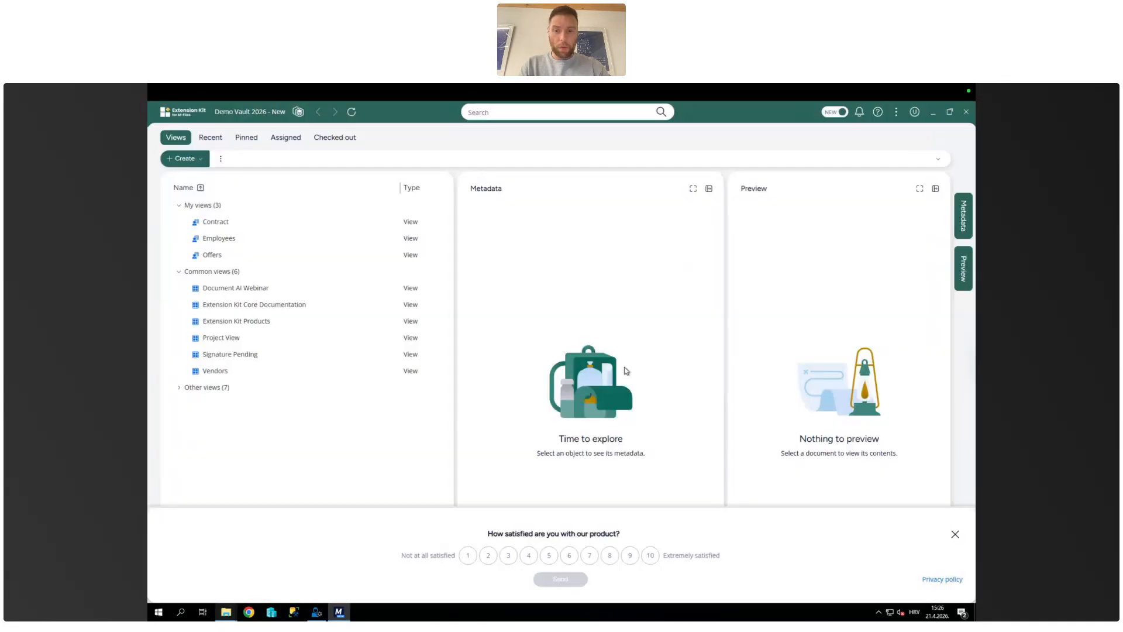
Step: Import Webinar_Recording_21042026 (2).mp4 from the Document AI Webinar folder into the vault and assign it the Meeting Recording class
mouse_move(226, 612)
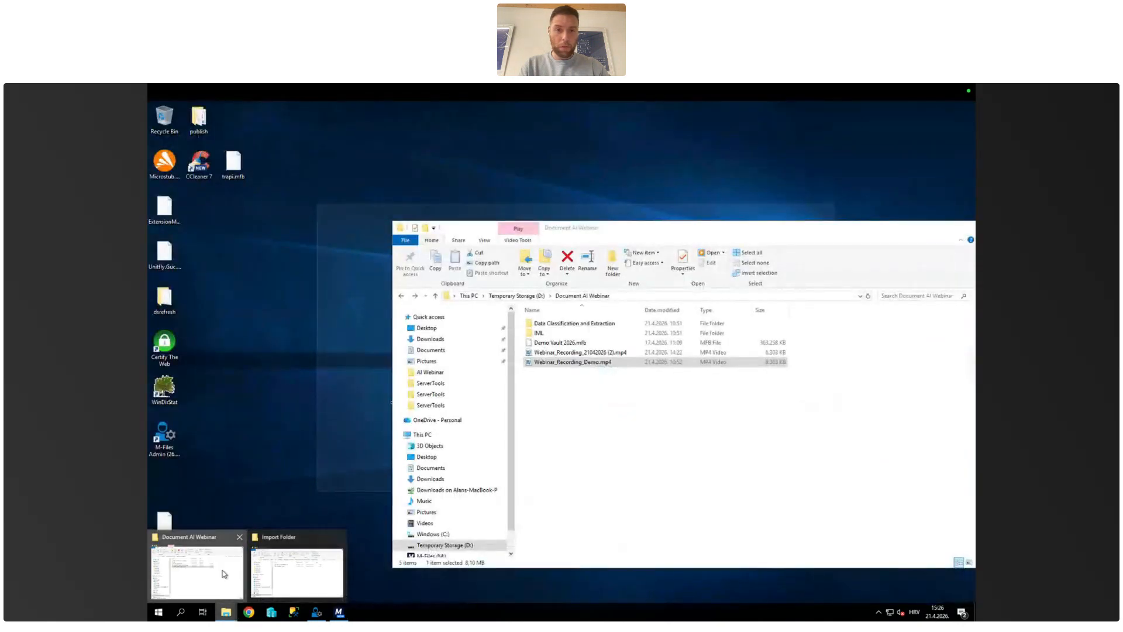
click(224, 574)
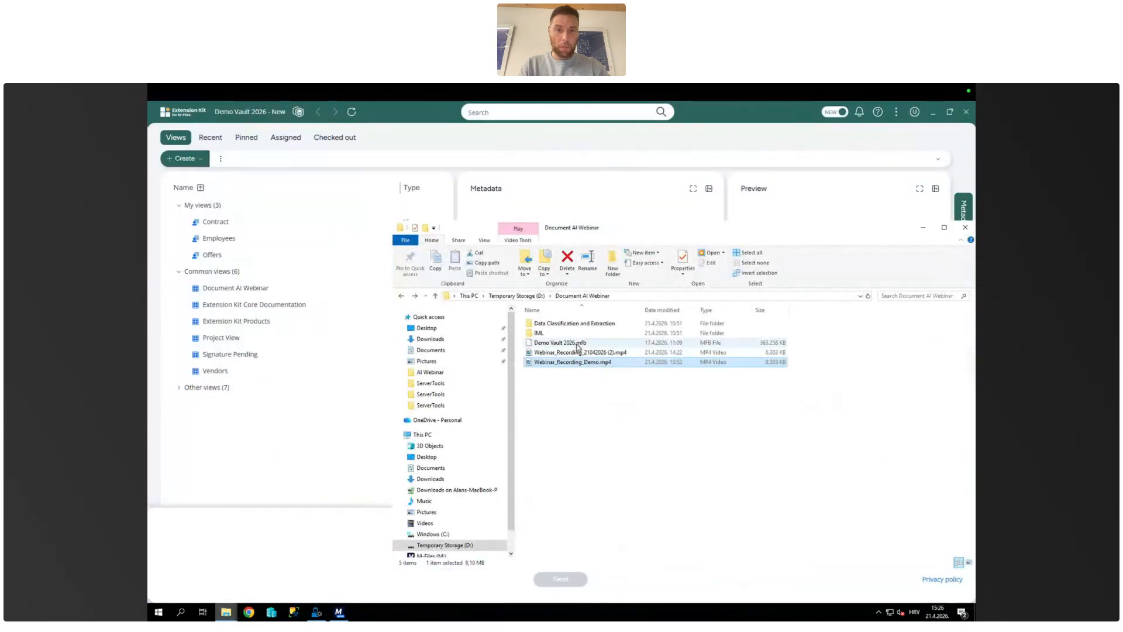
click(578, 354)
drag(578, 354, 269, 418)
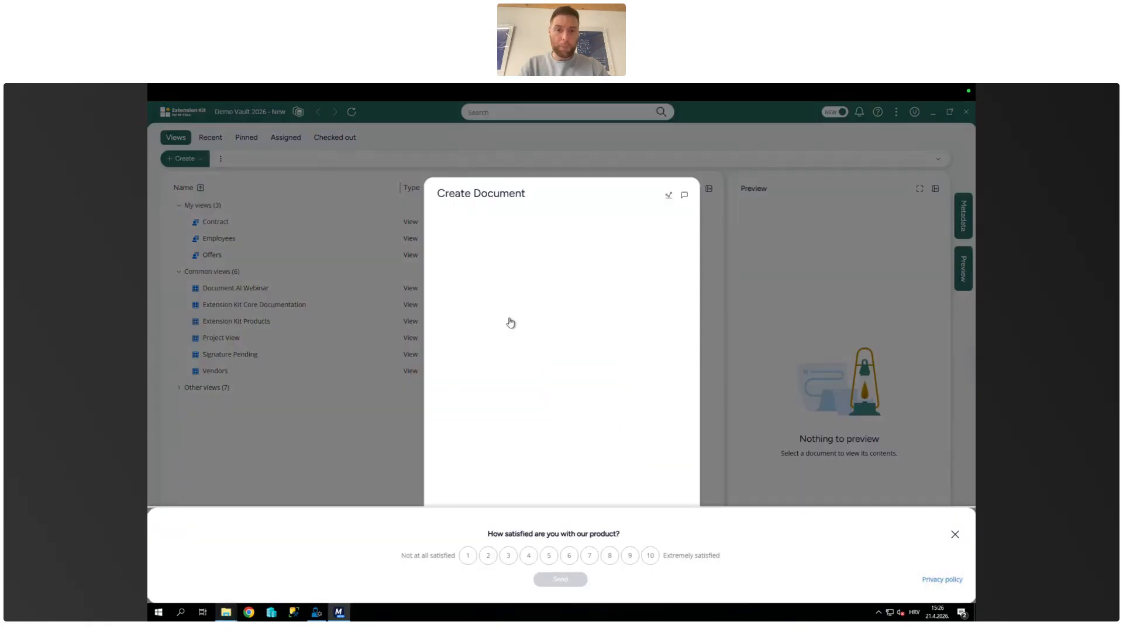
click(601, 259)
text(mee)
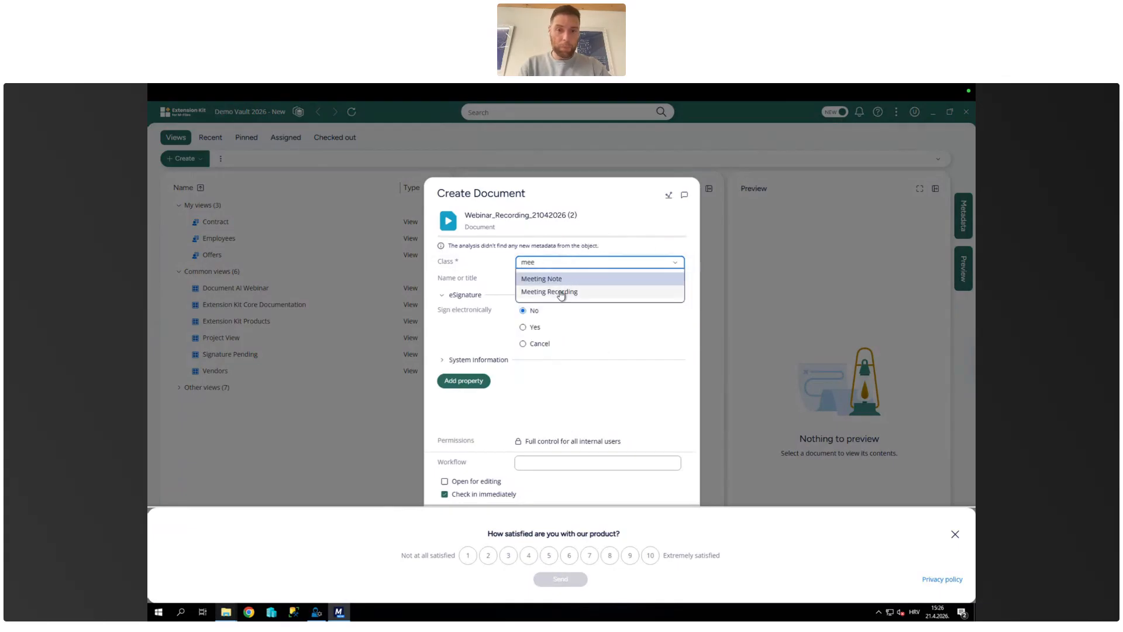
click(558, 293)
drag(573, 184, 565, 141)
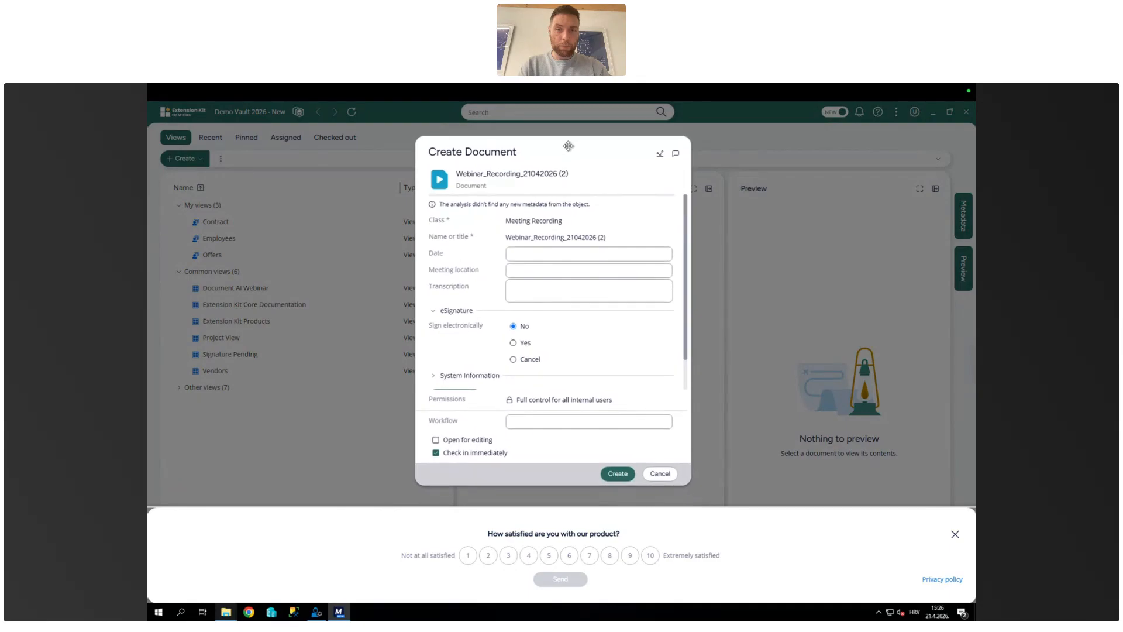
Step: Set the recording's date to 21.04.2026 and its meeting location to Online, and create the document
click(519, 253)
click(662, 253)
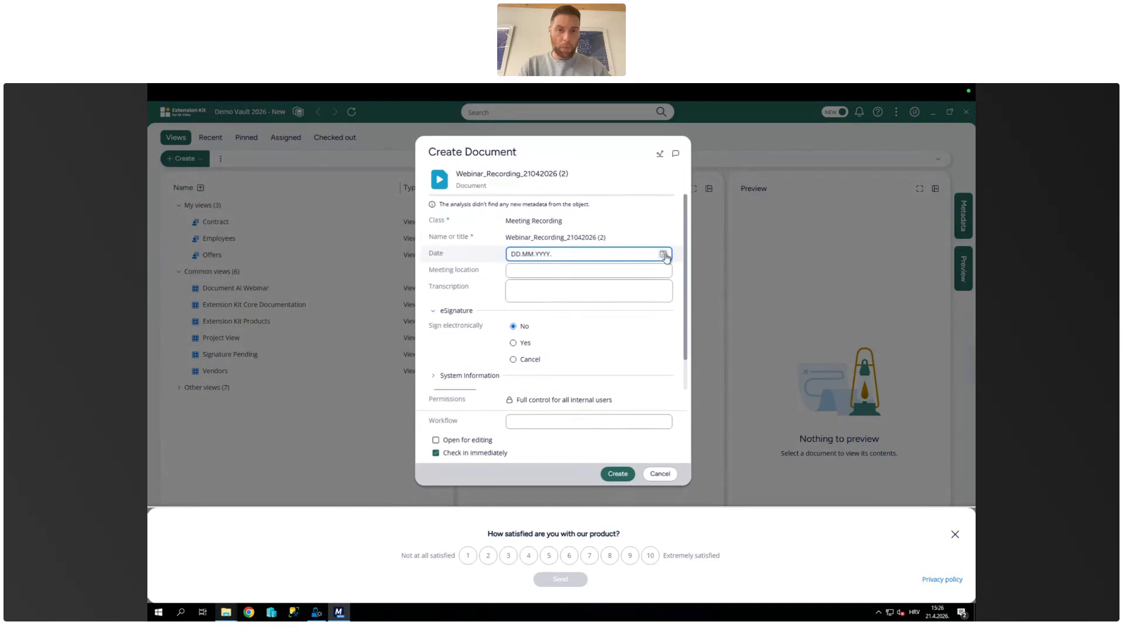
click(579, 414)
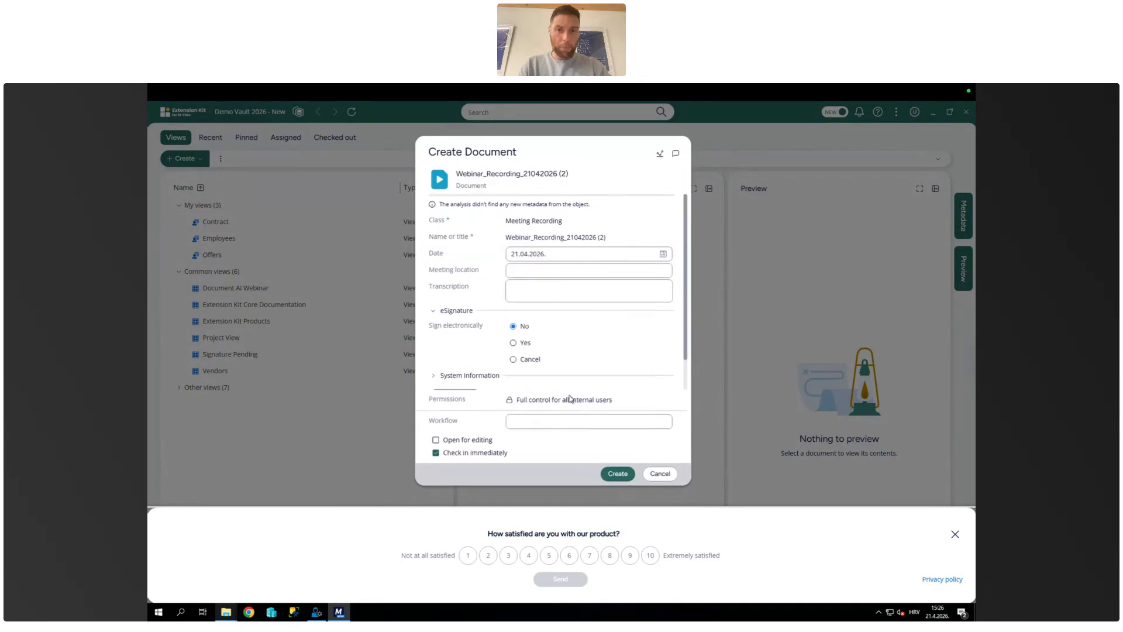
click(534, 271)
text(Online)
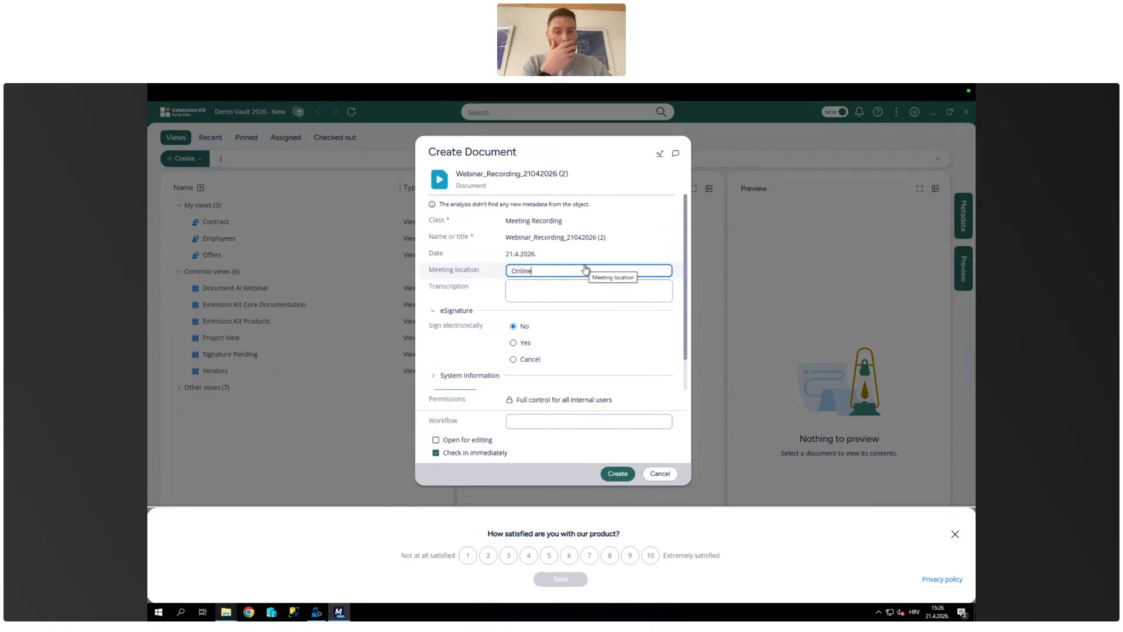
click(621, 477)
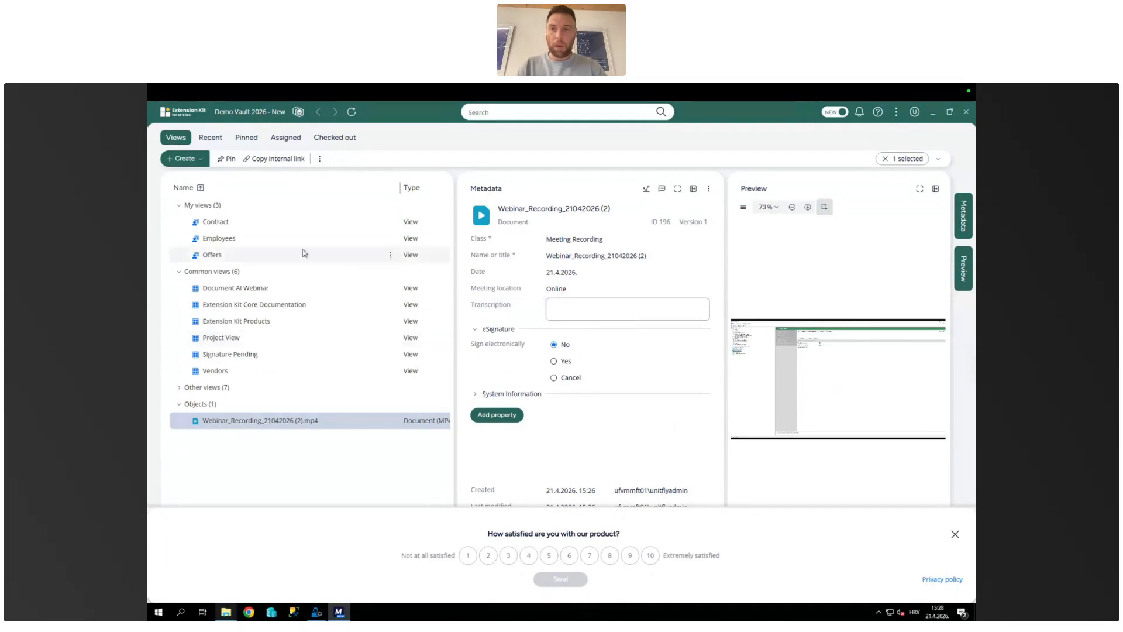
Step: Open the HTTP Integration recordings view under Document AI Webinar and read the full transcription of Webinar_Recording.mp4
click(240, 288)
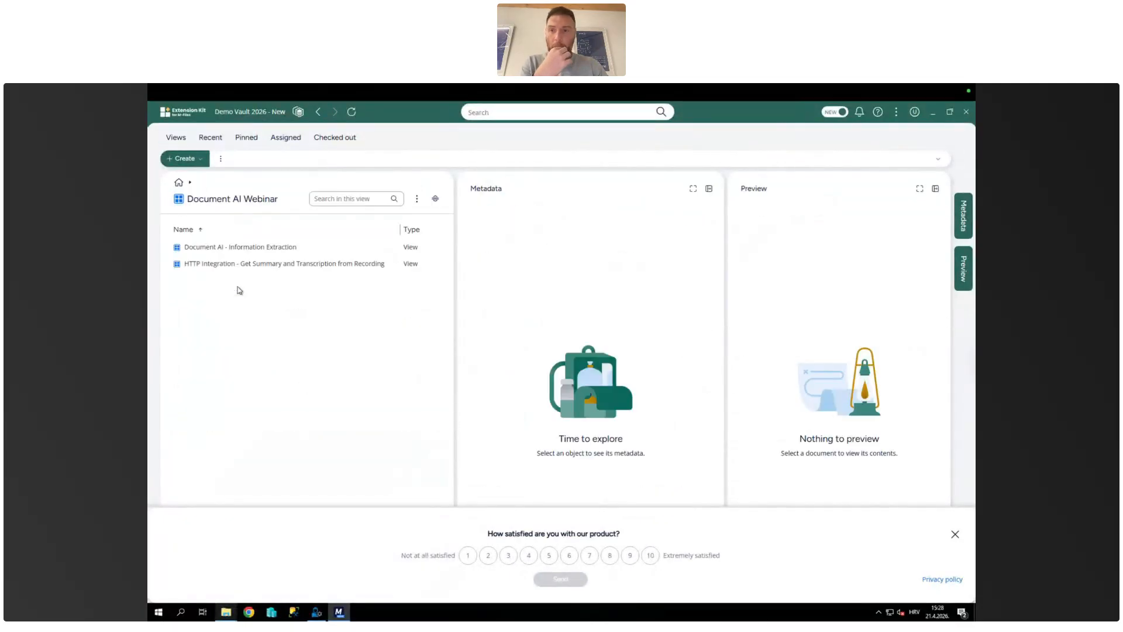
click(258, 267)
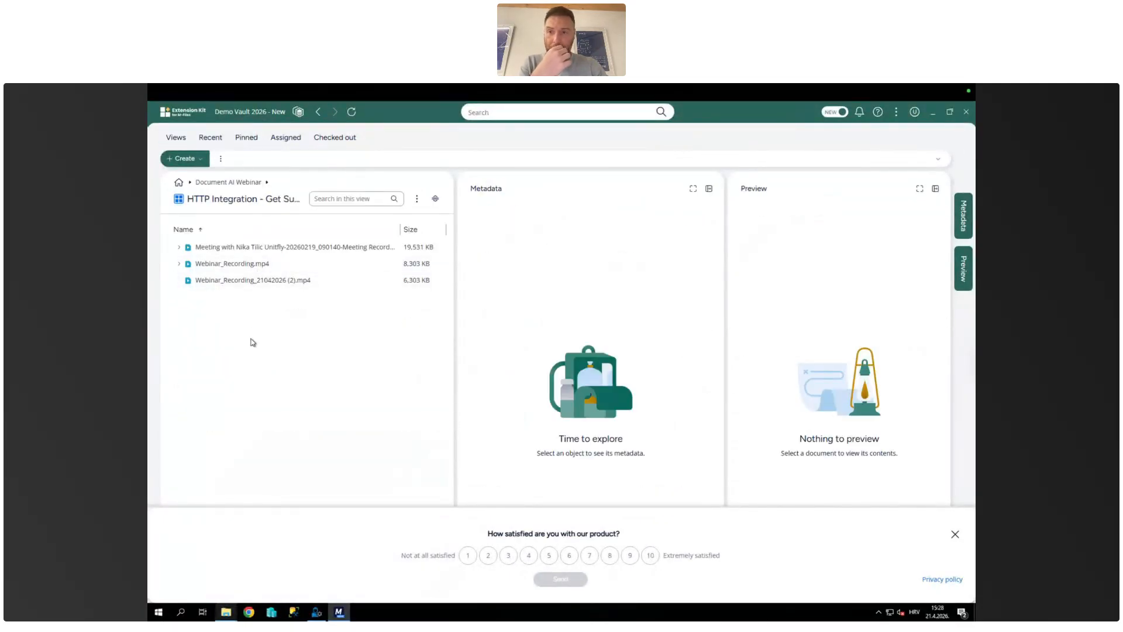
click(229, 266)
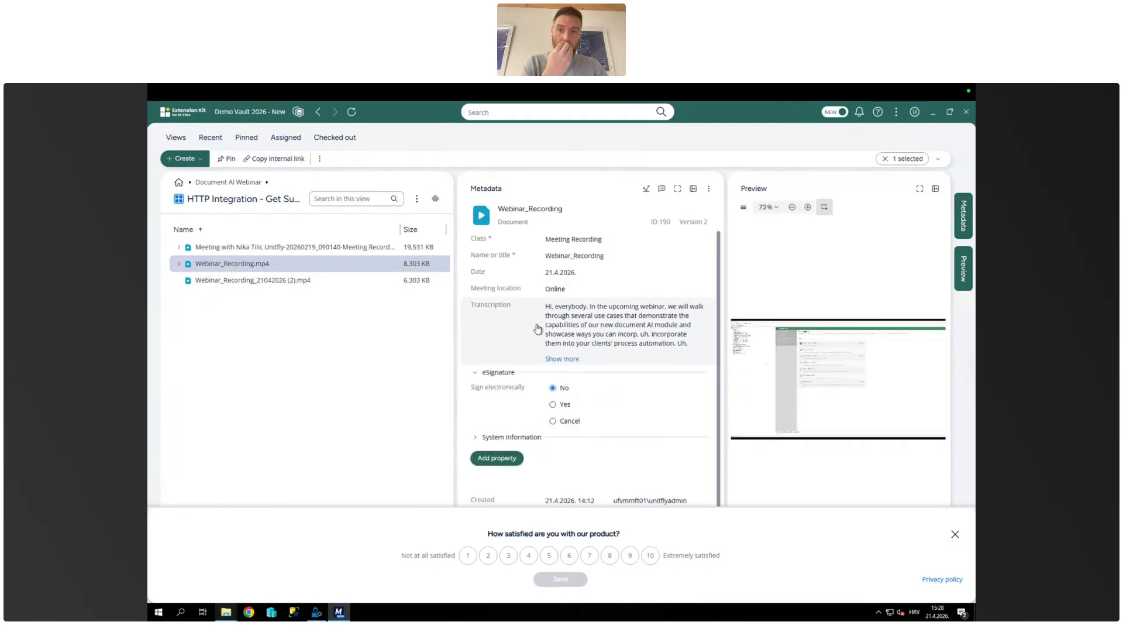
click(565, 359)
scroll(605, 386, down, 4)
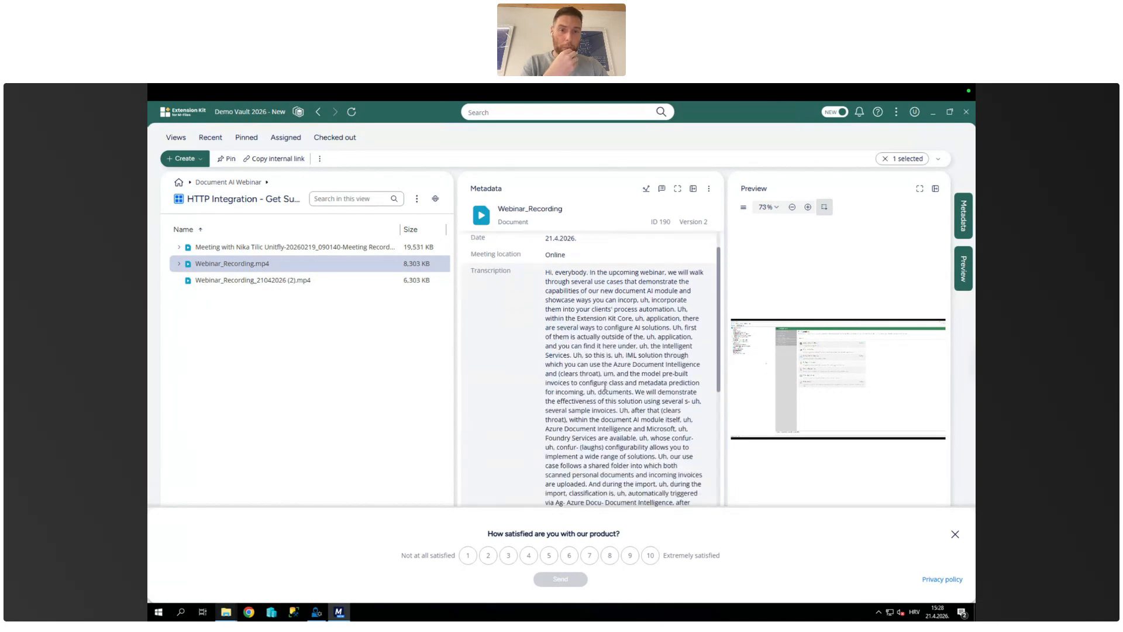
scroll(605, 386, up, 5)
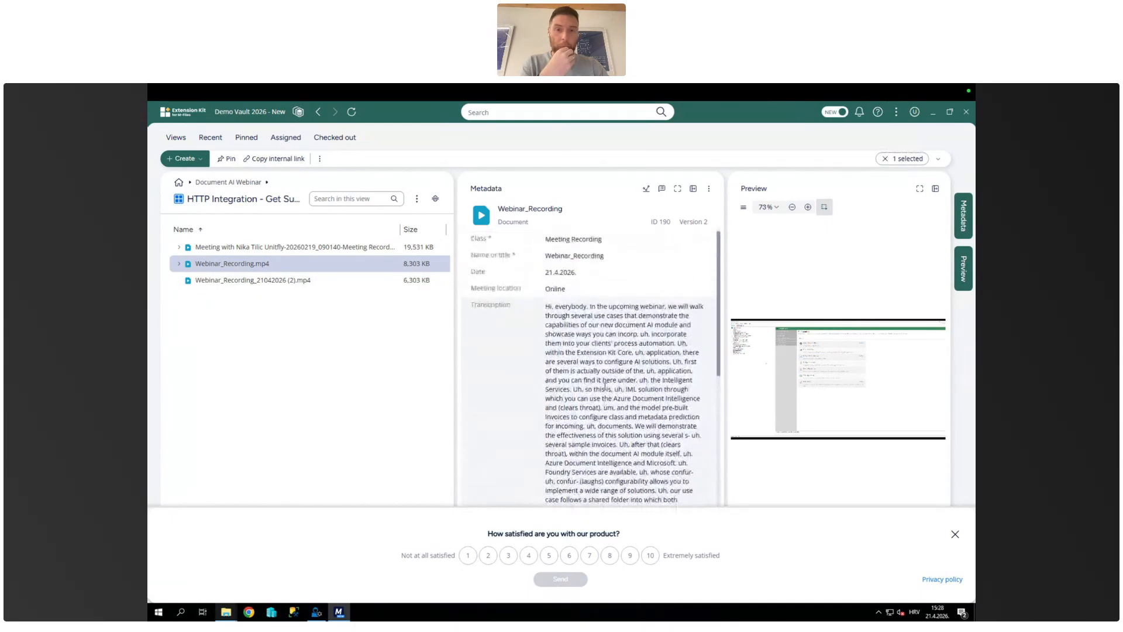
Step: Expand the documents related to Webinar_Recording.mp4 and preview the Webinar_Recording.docx meeting note
click(179, 264)
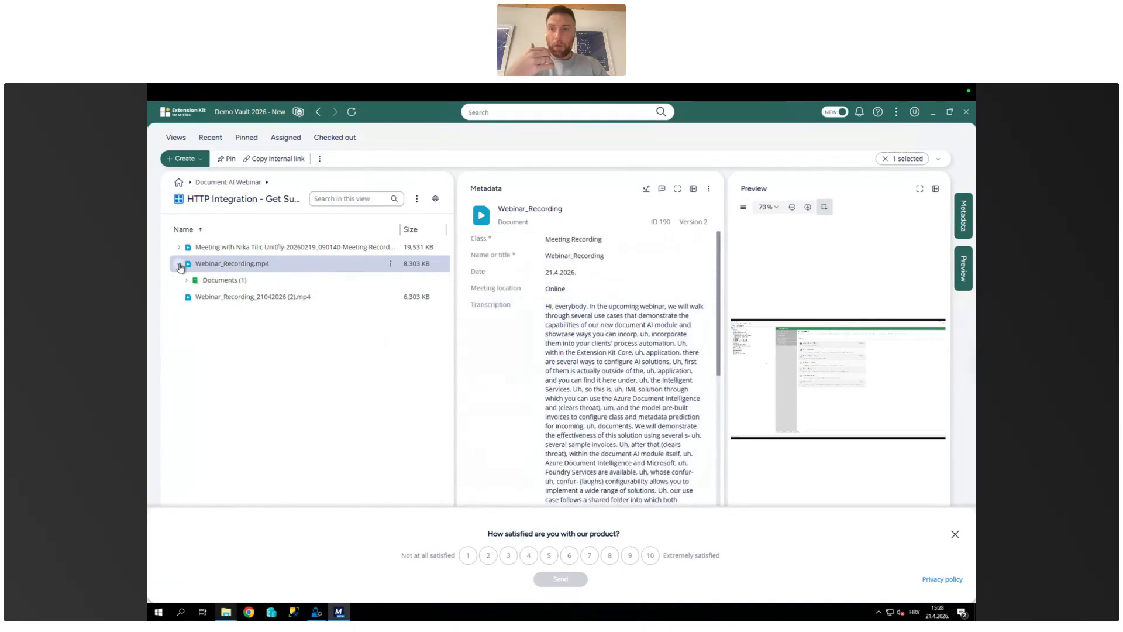
click(186, 280)
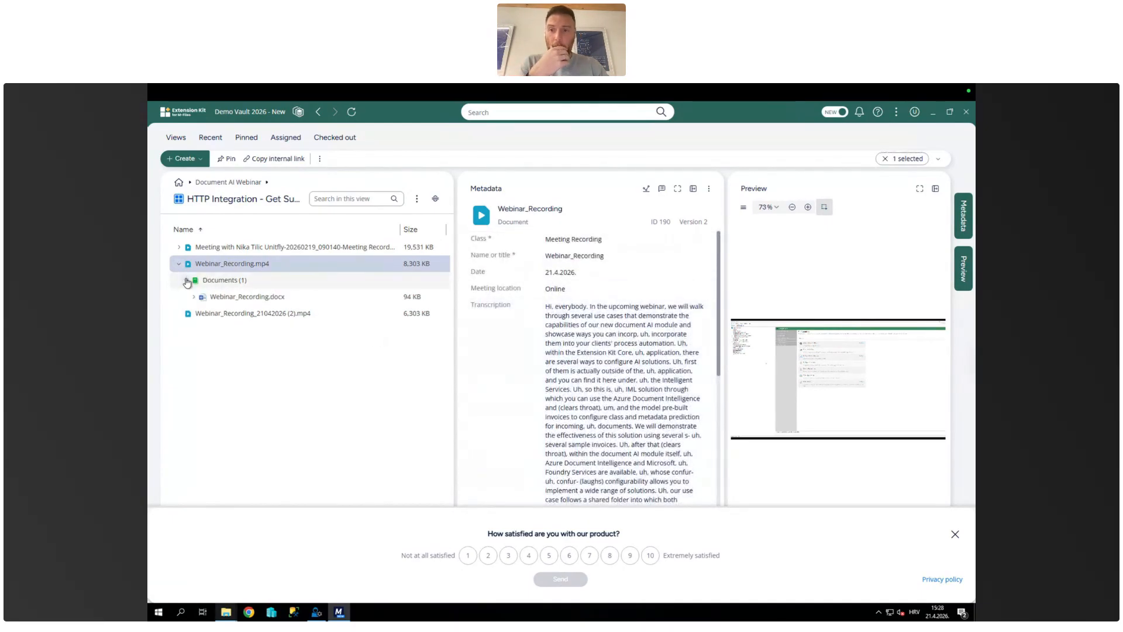
click(229, 299)
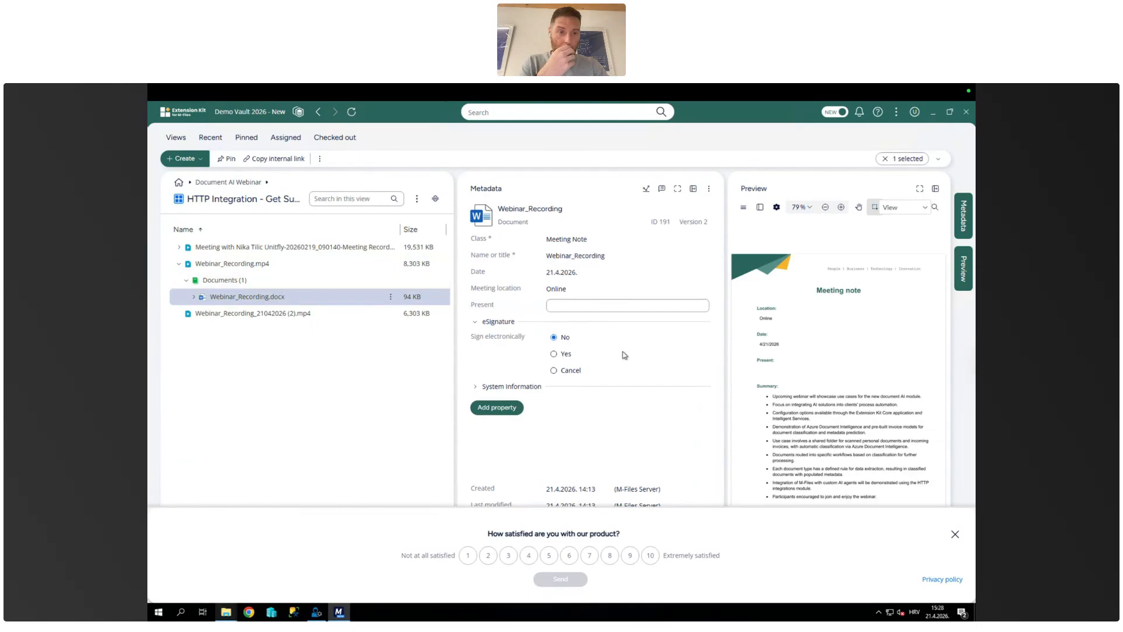
Step: Enlarge the preview of Webinar_Recording.docx, read the meeting note's summary, and clear the document selection
click(964, 227)
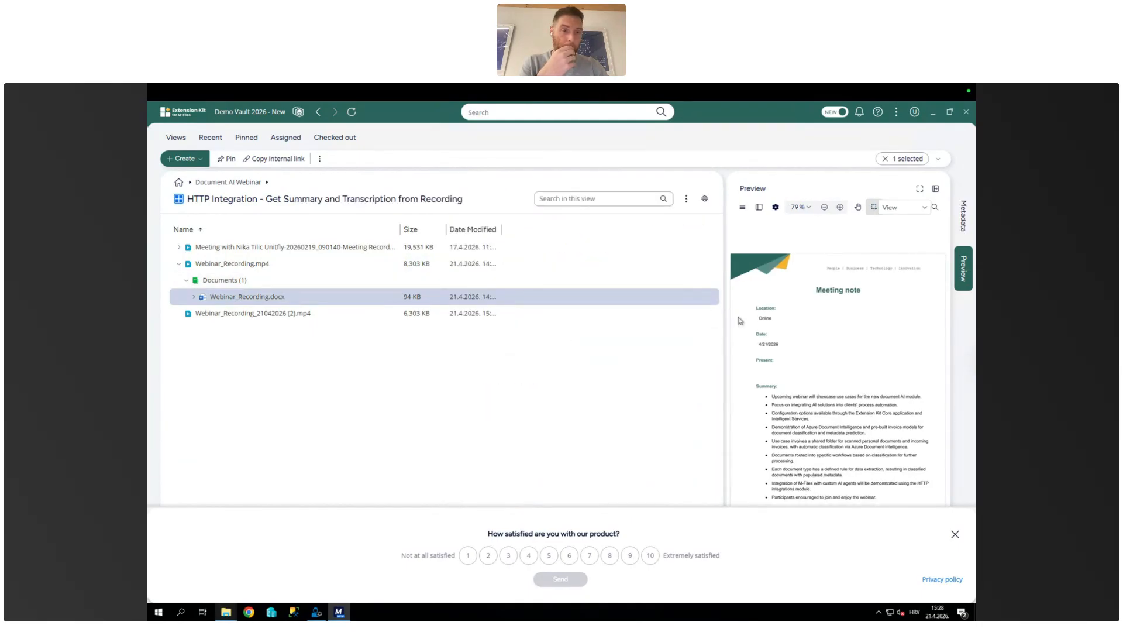
drag(697, 328, 481, 318)
scroll(703, 390, down, 5)
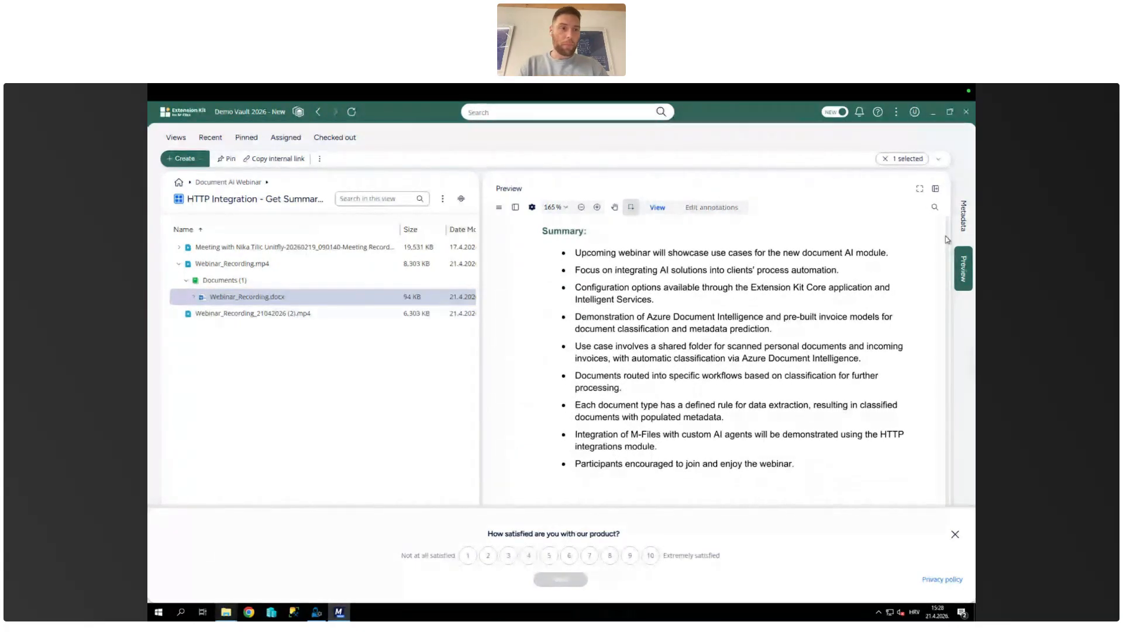
click(965, 234)
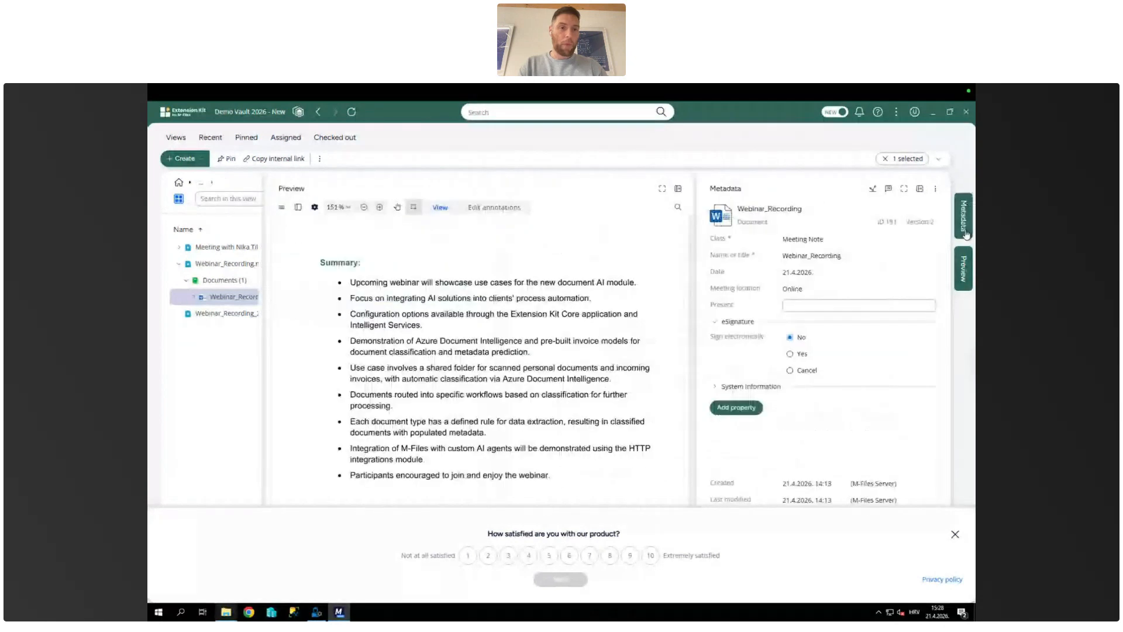
click(963, 268)
click(342, 344)
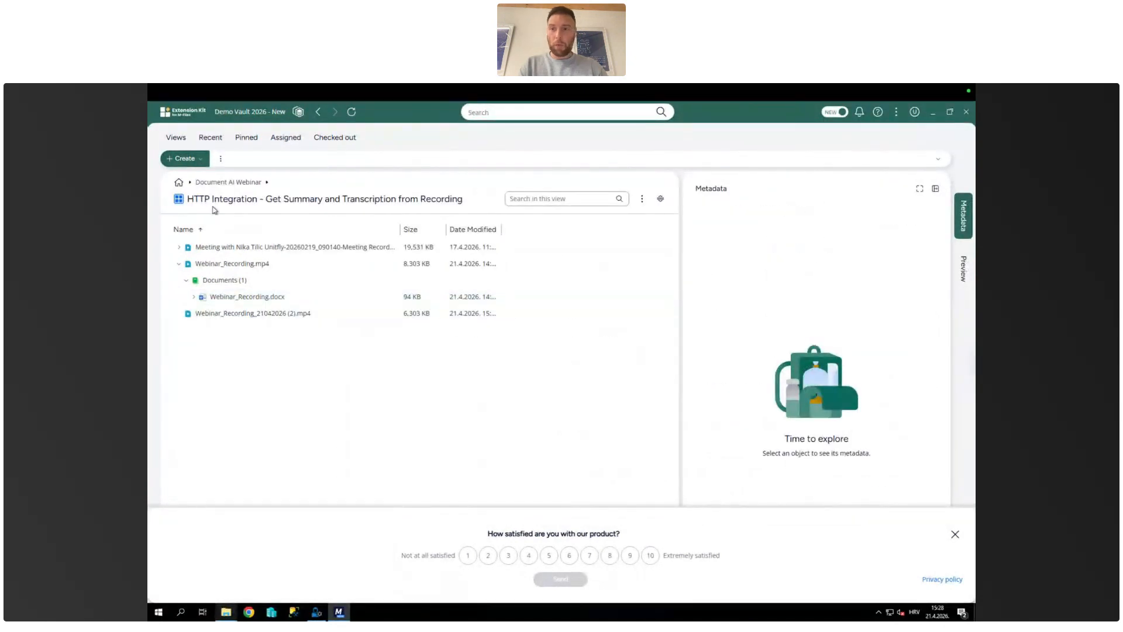
Step: Return to the list of vaults and reopen Demo Vault 2026 - New
right_click(231, 408)
click(263, 379)
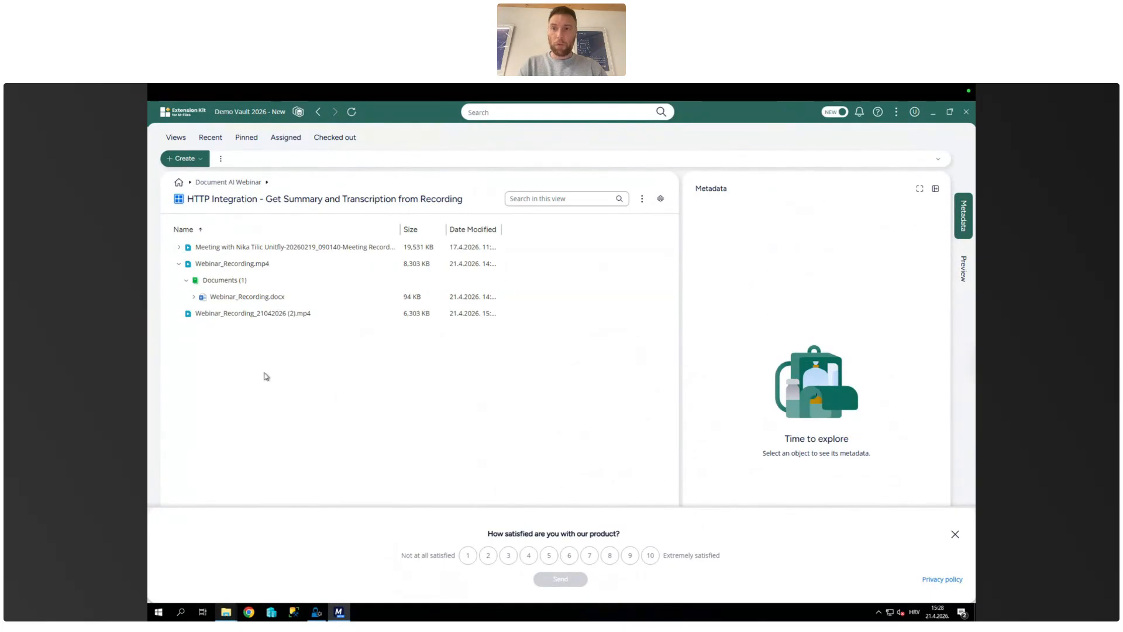
click(294, 113)
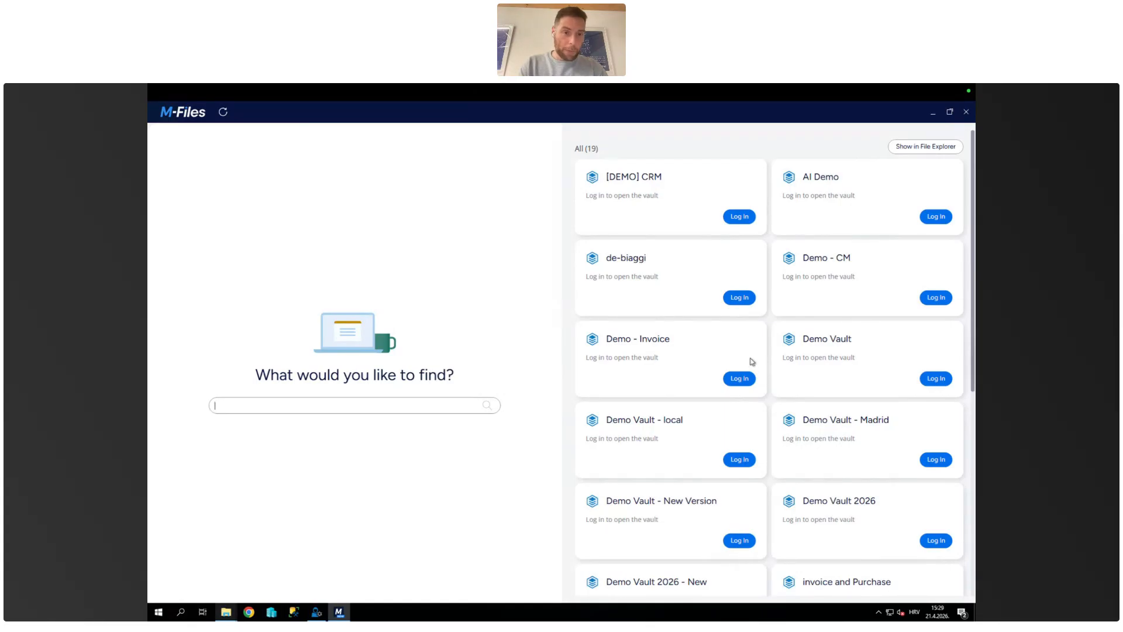
scroll(654, 396, down, 2)
scroll(654, 396, down, 1)
scroll(654, 396, down, 1)
scroll(653, 396, up, 1)
click(740, 426)
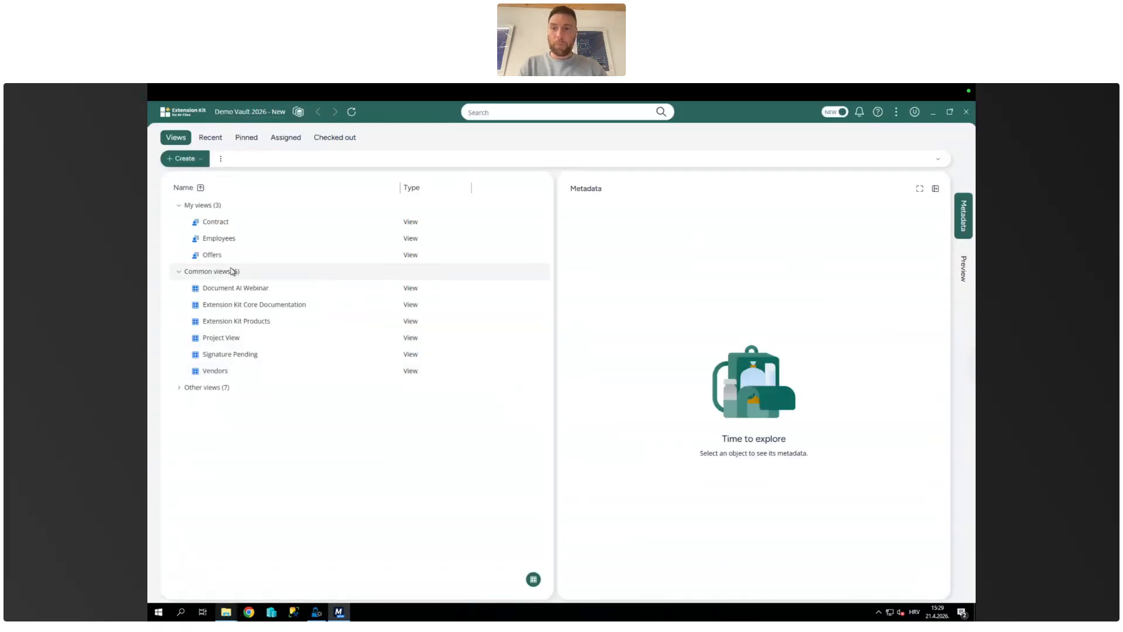
Step: Open the HTTP Integration recordings view under Document AI Webinar and view the metadata of Webinar_Recording.mp4
click(223, 290)
double_click(224, 290)
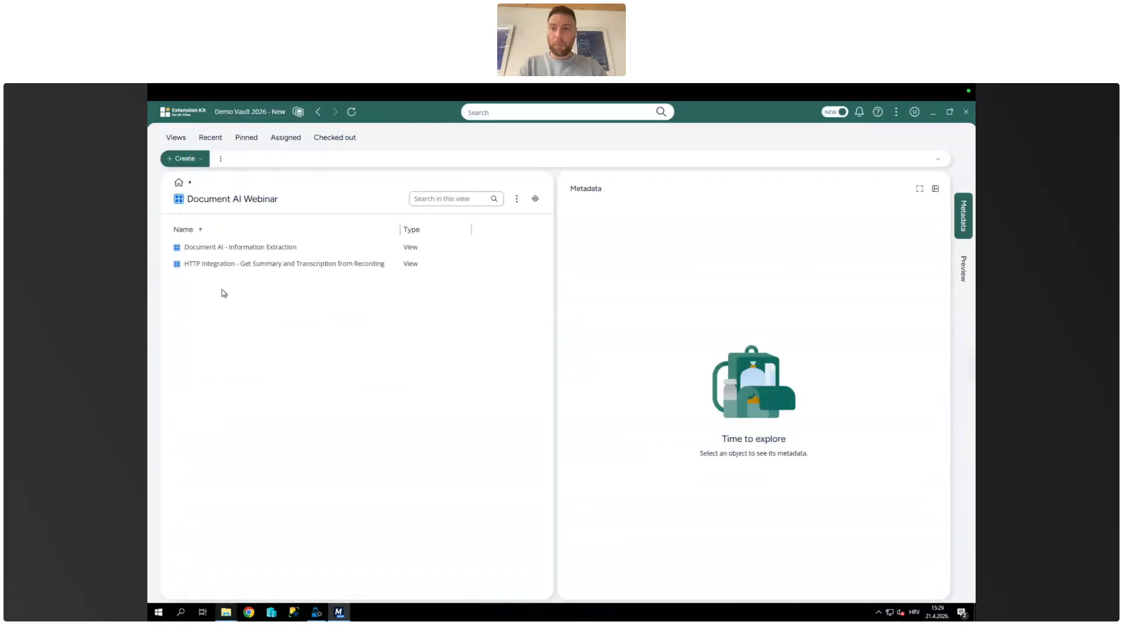
double_click(280, 265)
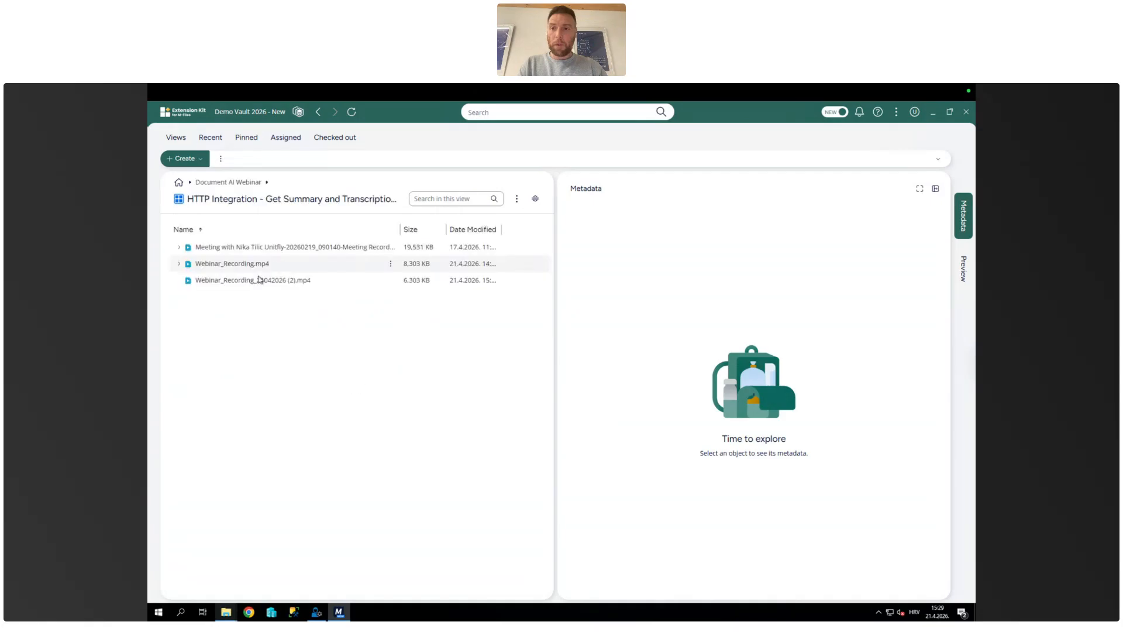
right_click(272, 311)
click(241, 332)
click(256, 270)
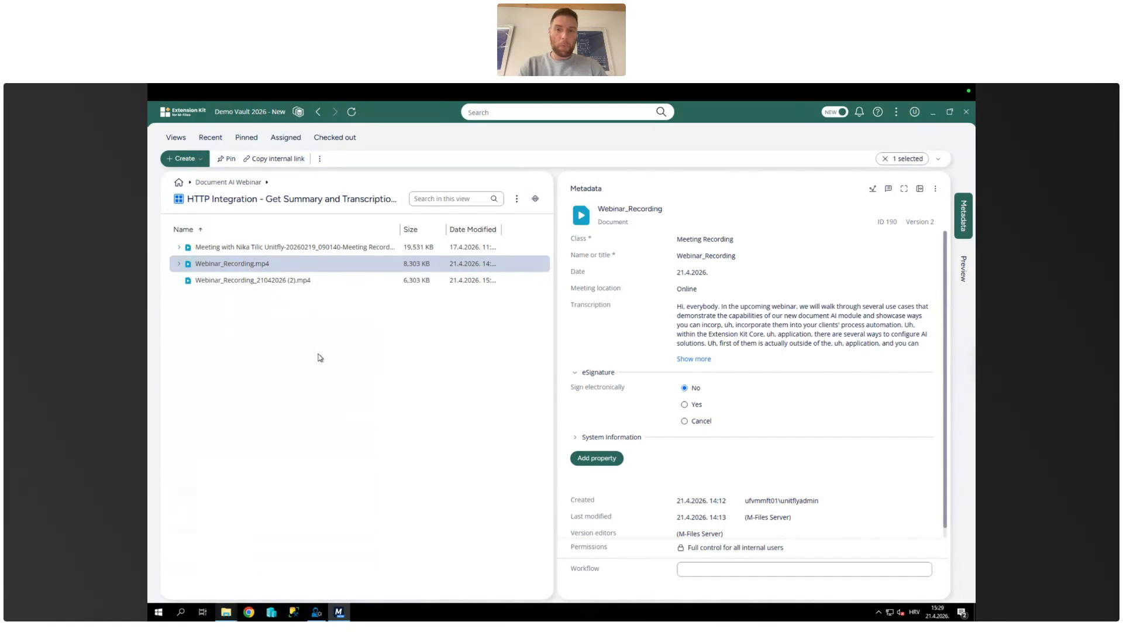
Step: Switch to the Demio webinar room in Chrome
key(ctrl+Left)
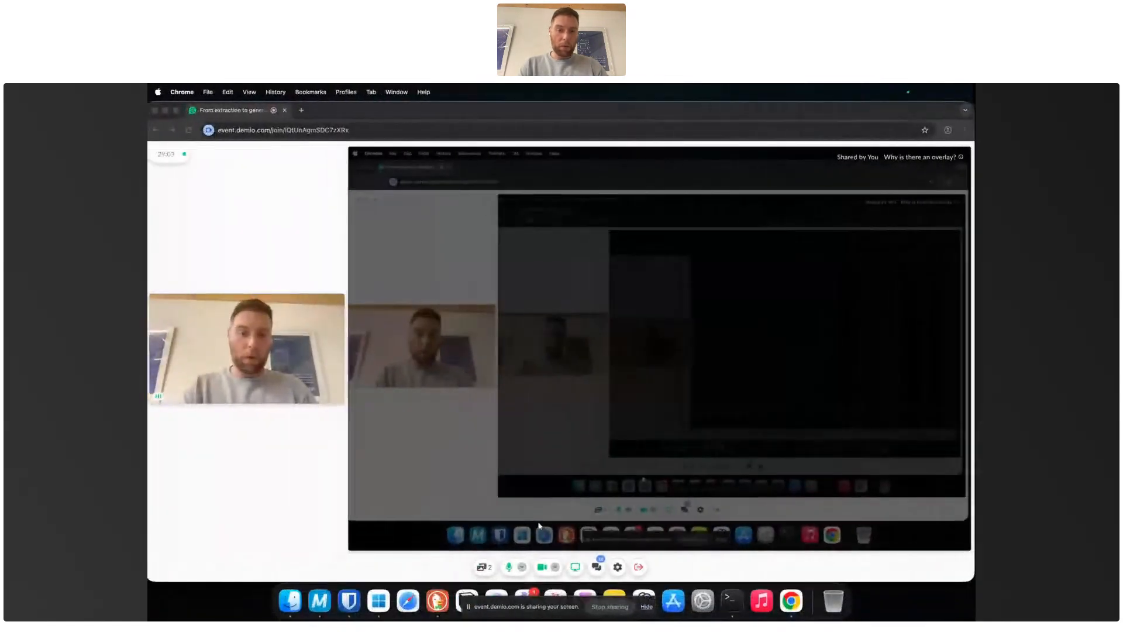